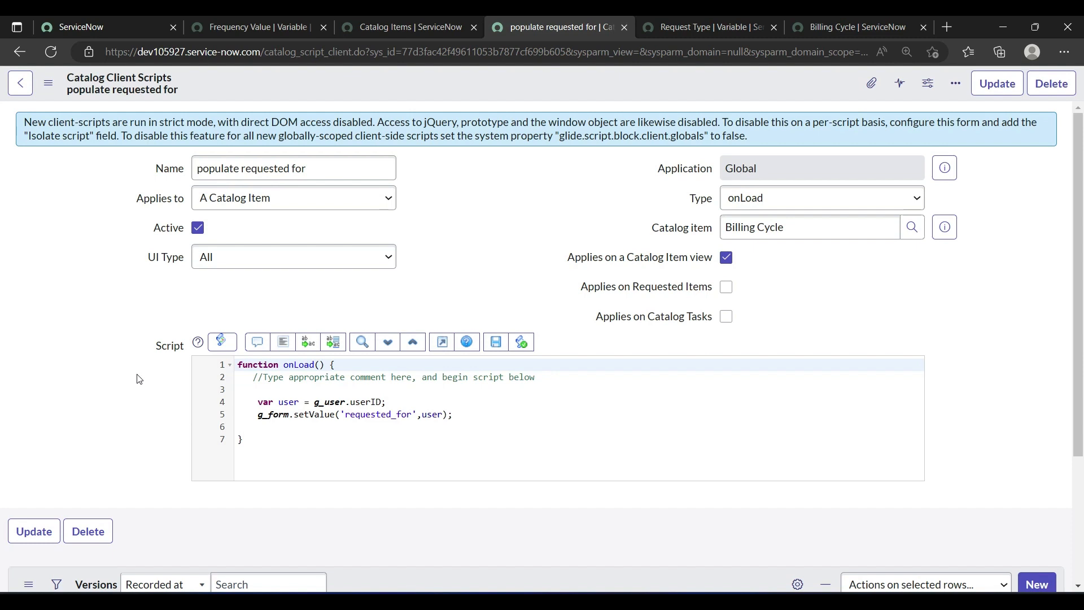
# Step: Open the Billing Cycle catalog item form and check the value filled into Requested for
pyautogui.click(824, 22)
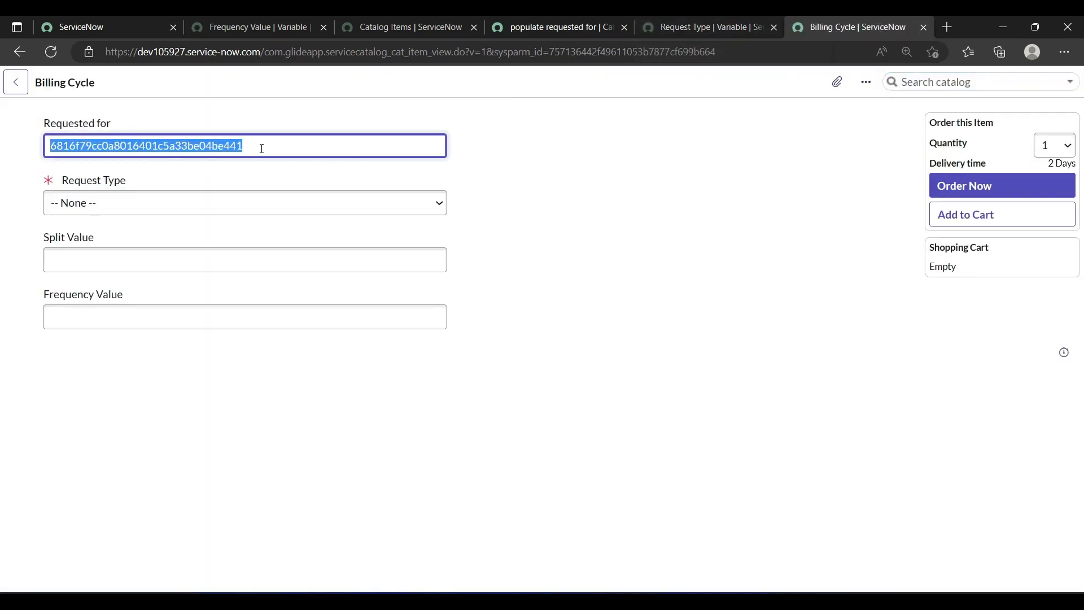
pyautogui.click(261, 148)
pyautogui.moveTo(261, 148); pyautogui.dragTo(43, 151)
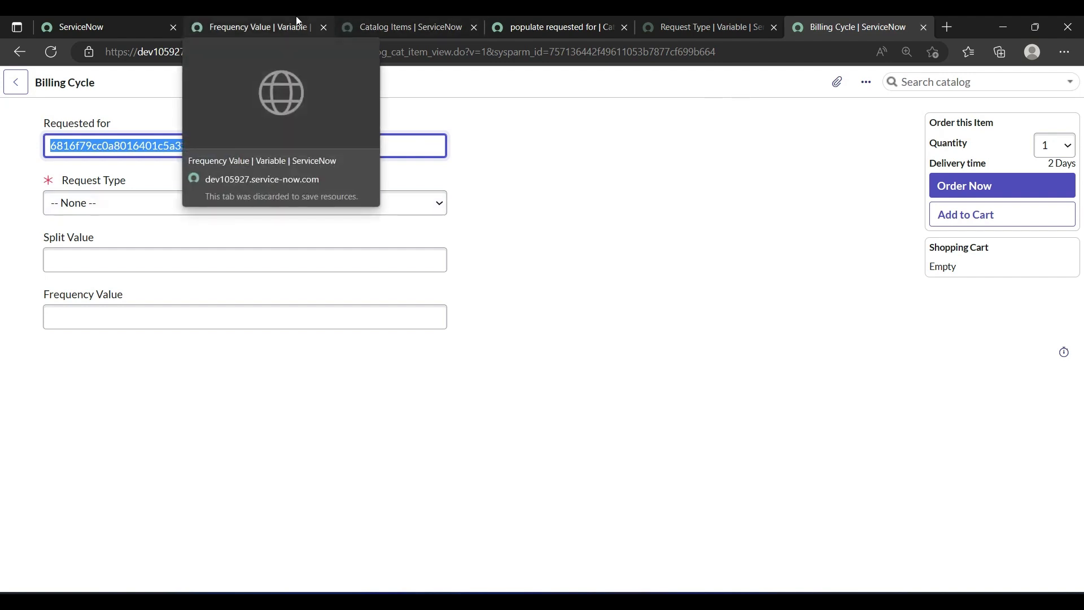
# Step: Open the user table's list from the main ServiceNow page by running sys_user.LIST in the navigator filter
pyautogui.click(96, 17)
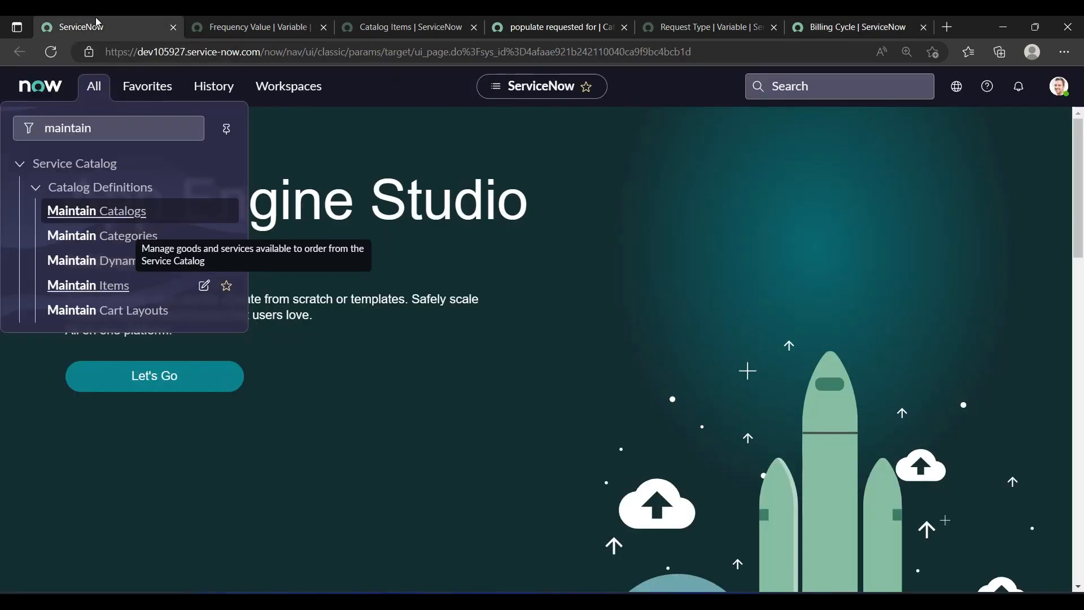
pyautogui.click(101, 129)
pyautogui.doubleClick(102, 129)
pyautogui.write('sys')
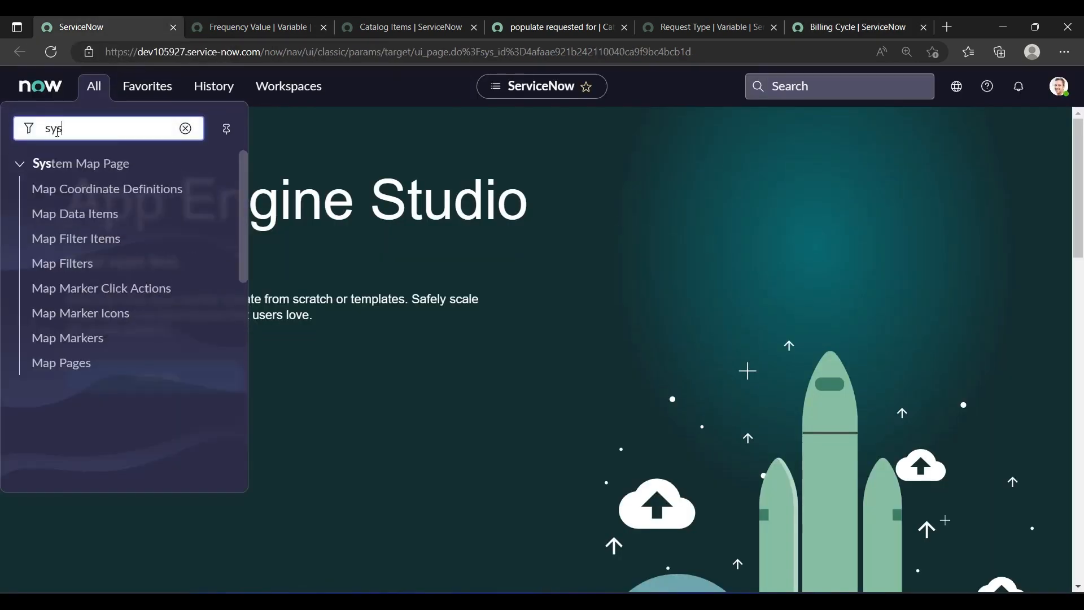
pyautogui.write('_user.')
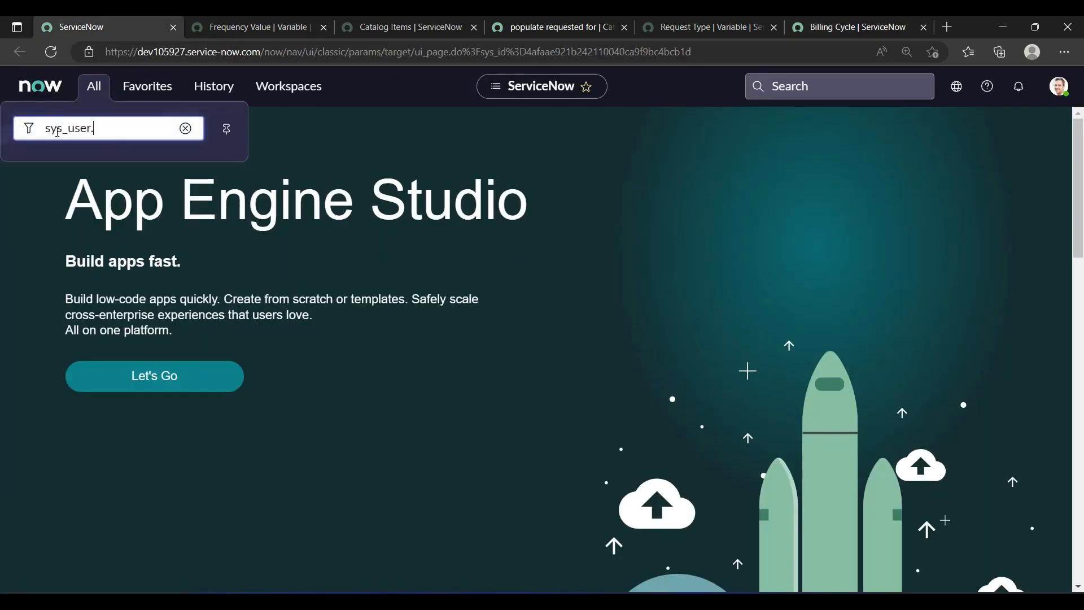
pyautogui.write('LIST')
pyautogui.press('Return')
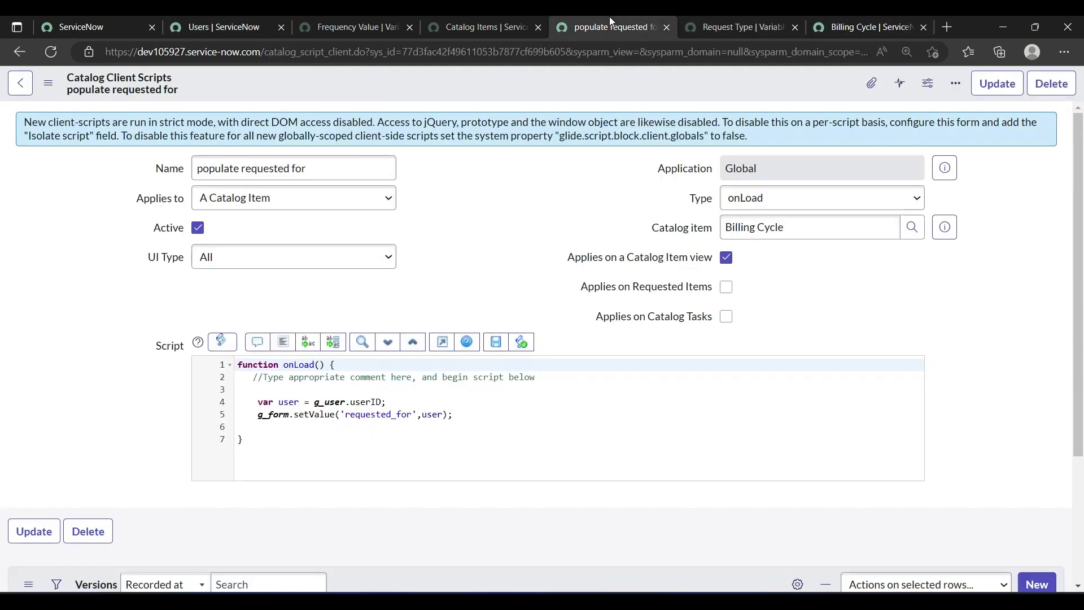
# Step: In the "populate requested for" client script, add var gr = new GlideRecord('sys_user'); below the user variable, leaving a blank line between
pyautogui.click(608, 24)
pyautogui.click(398, 402)
pyautogui.press('Return')
pyautogui.press('Return')
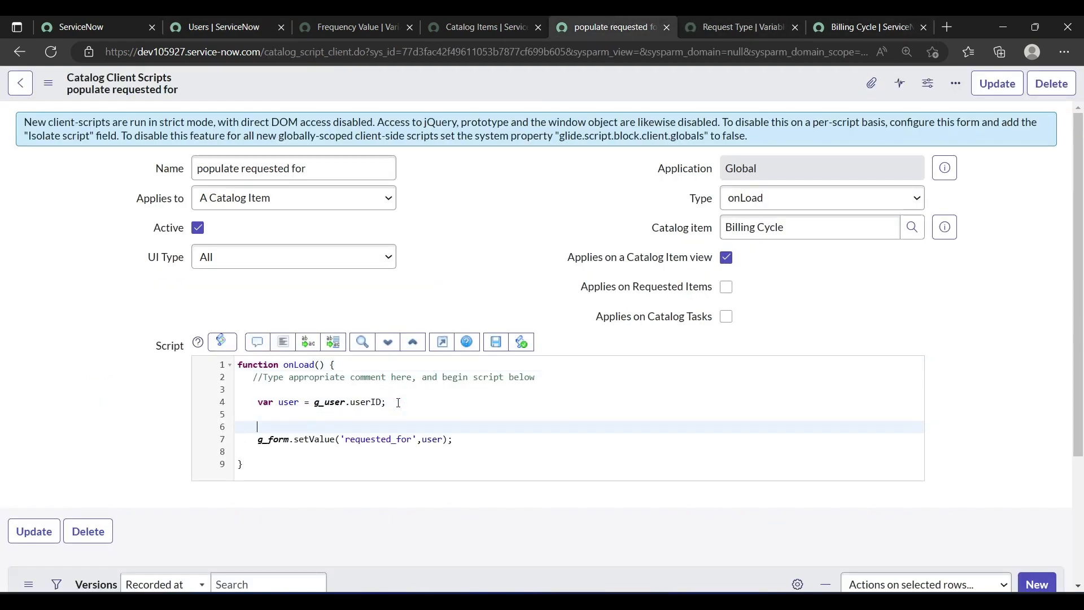
pyautogui.write("var gr = new GlideRecord('sys")
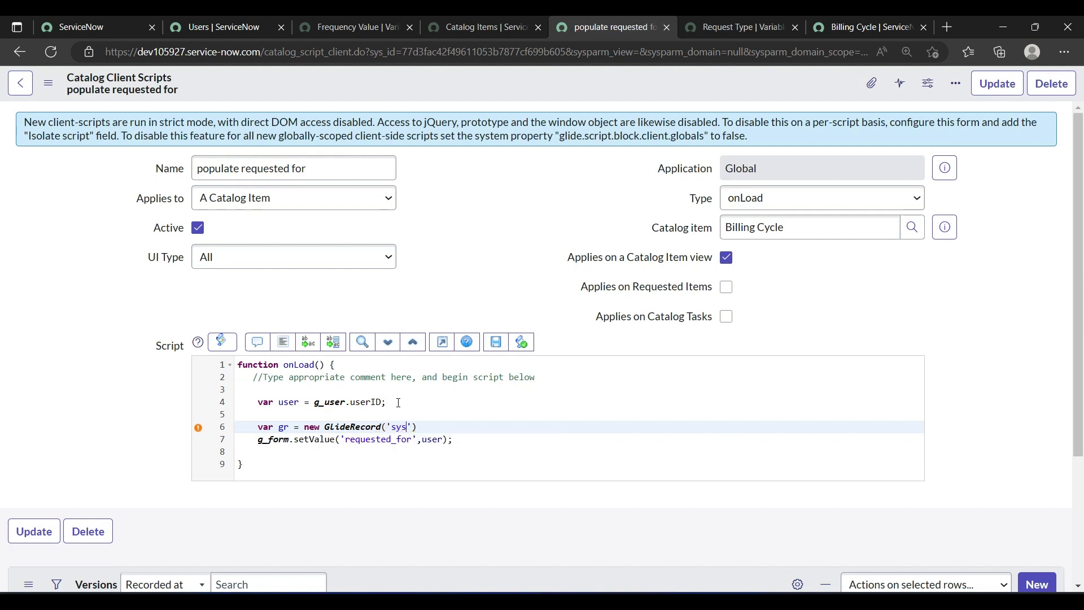
pyautogui.write("_user');")
pyautogui.press('Return')
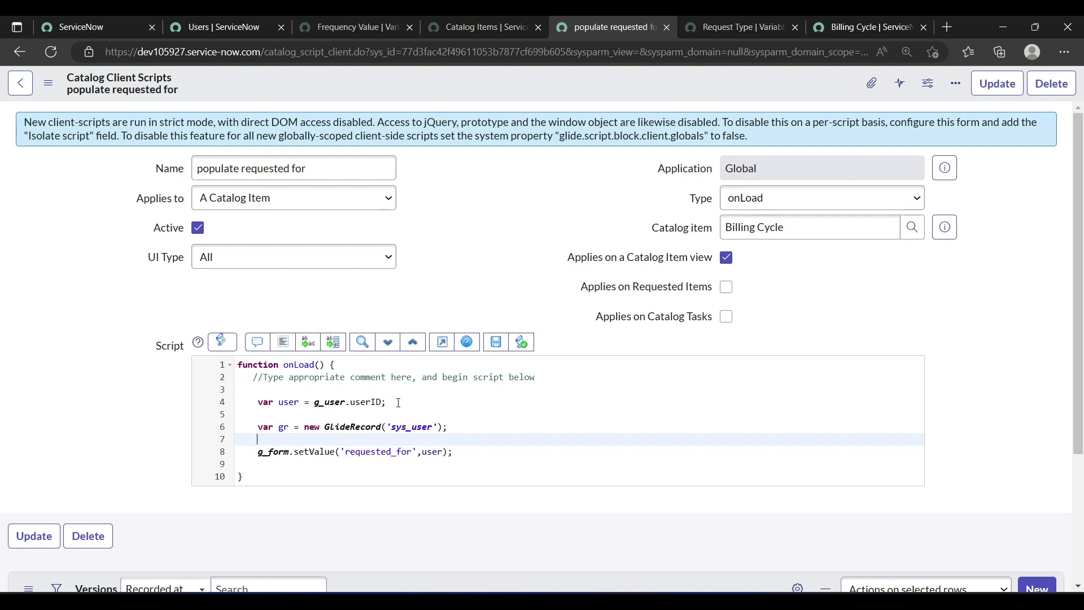
# Step: Filter the user query on the current user's record with gr.addQuery('sys_id',user);
pyautogui.write('gr.')
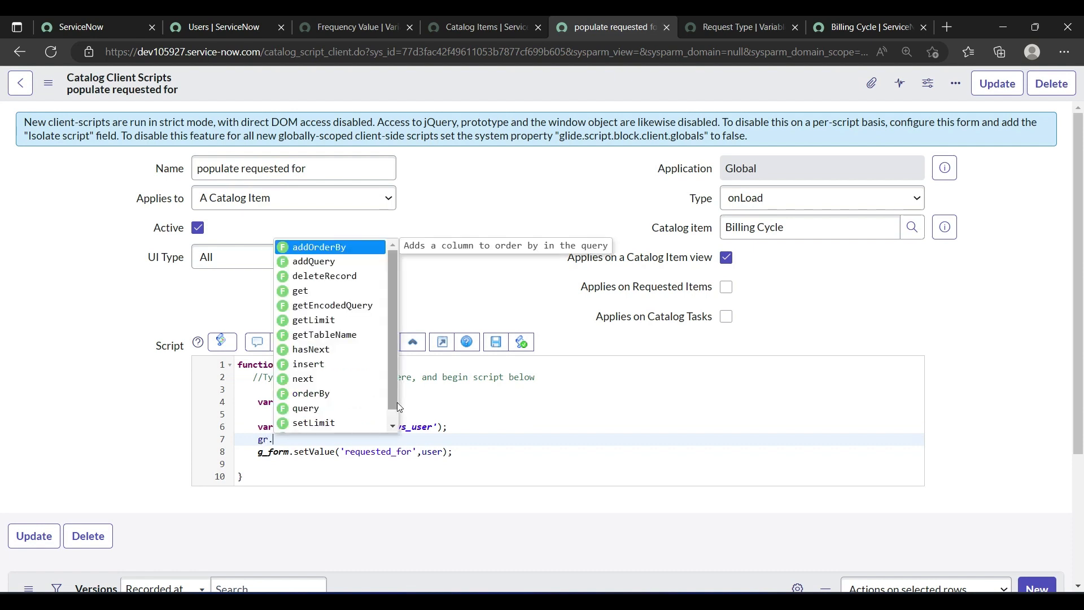
pyautogui.write('ad')
pyautogui.press('Return')
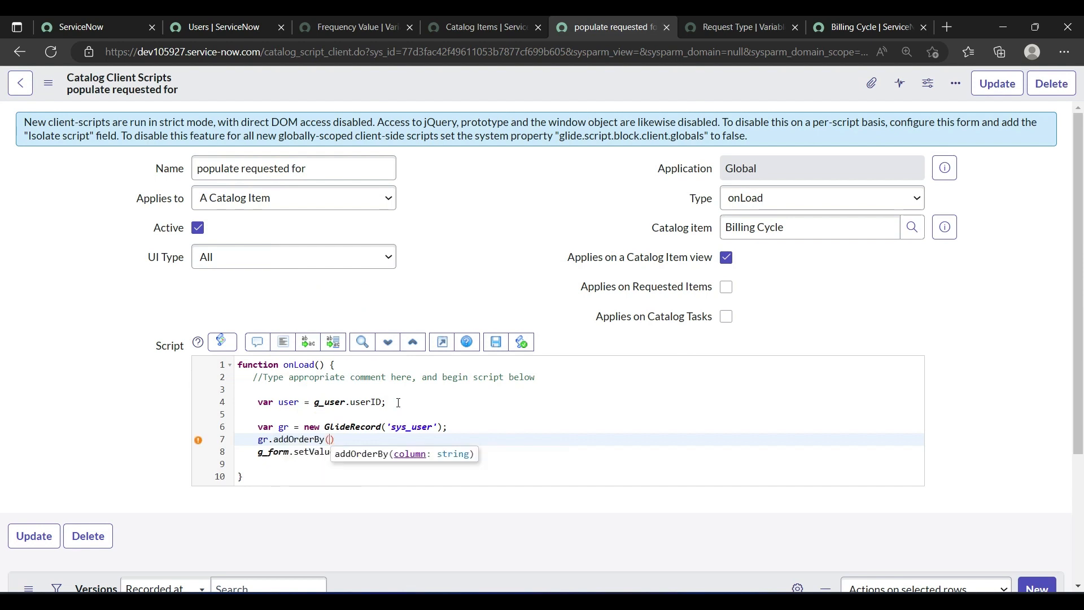
pyautogui.press('BackSpace')
pyautogui.press('BackSpace')
pyautogui.press('BackSpace')
pyautogui.press('BackSpace')
pyautogui.press('BackSpace')
pyautogui.press('BackSpace')
pyautogui.press('BackSpace')
pyautogui.press('BackSpace')
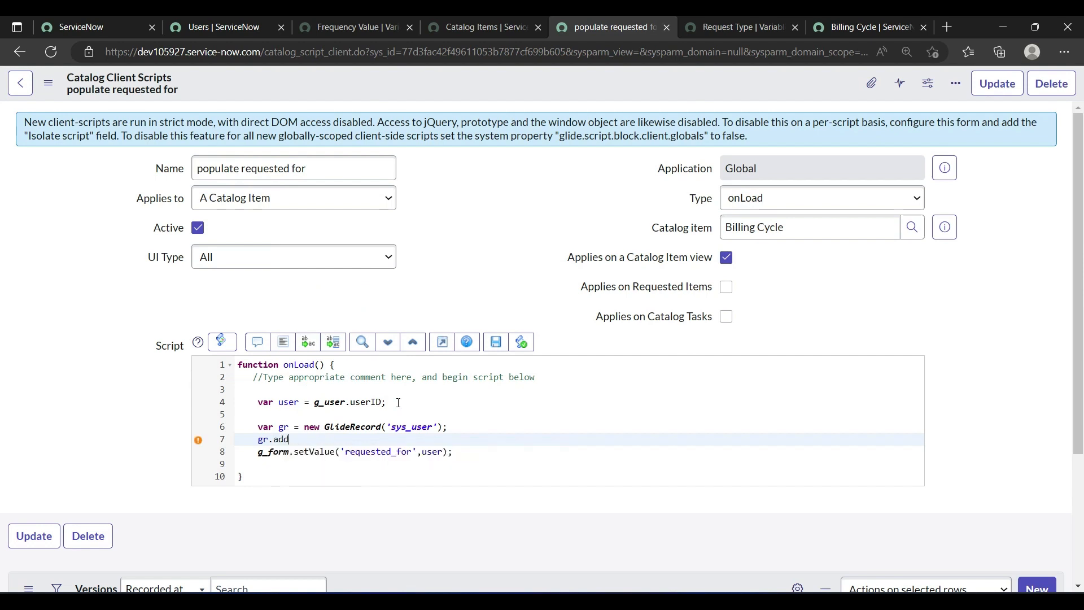
pyautogui.write('Query(')
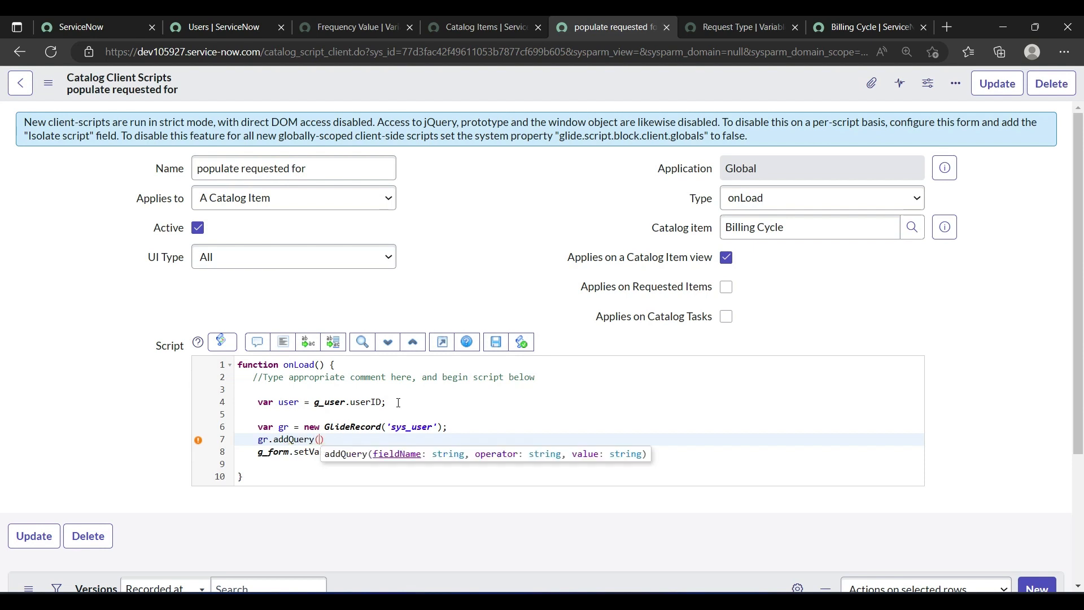
pyautogui.write("'")
pyautogui.write('sys_')
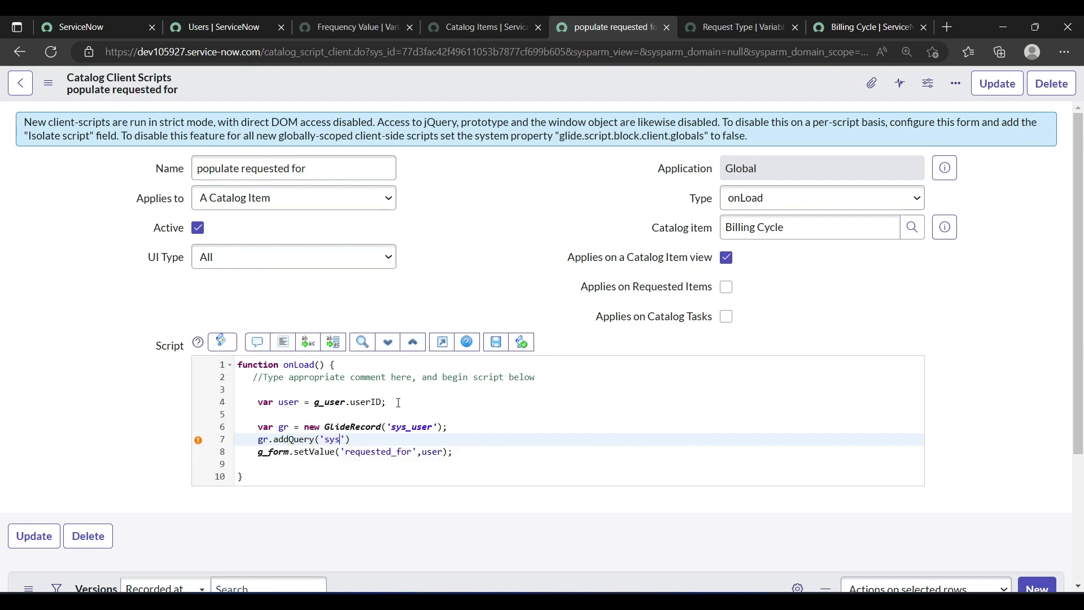
pyautogui.write("id',user")
pyautogui.press('Return')
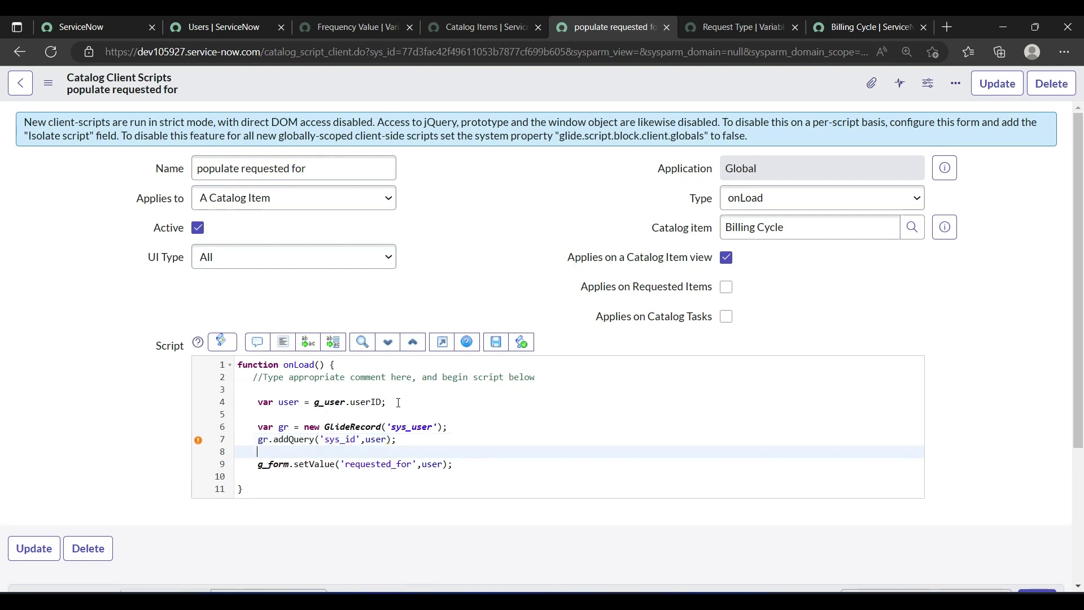
# Step: Add the statement gr.query(); below the filter to run the user query
pyautogui.write('gr.qu')
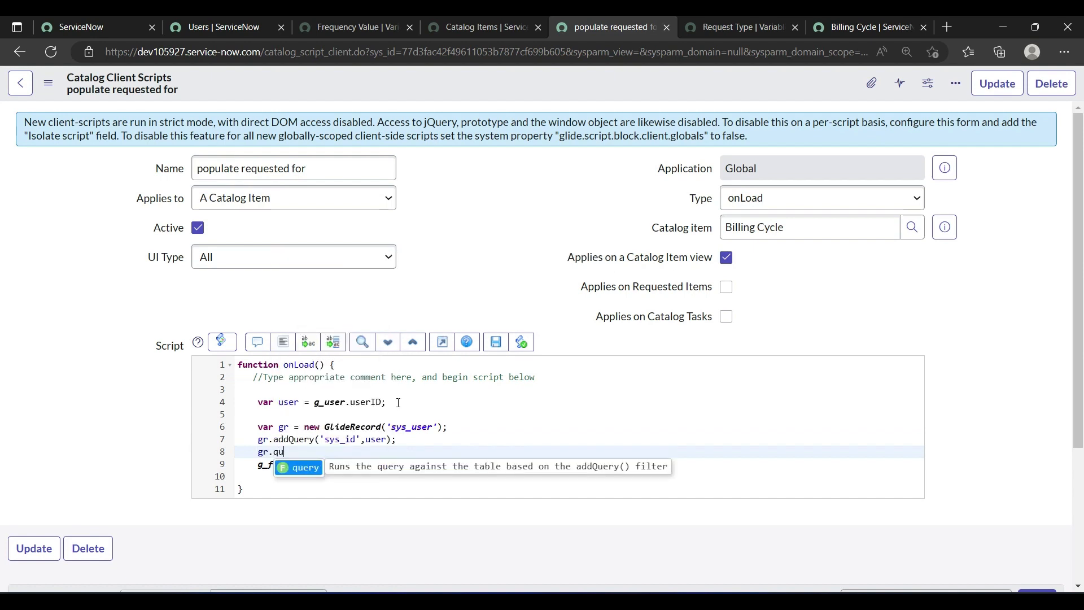
pyautogui.press('Return')
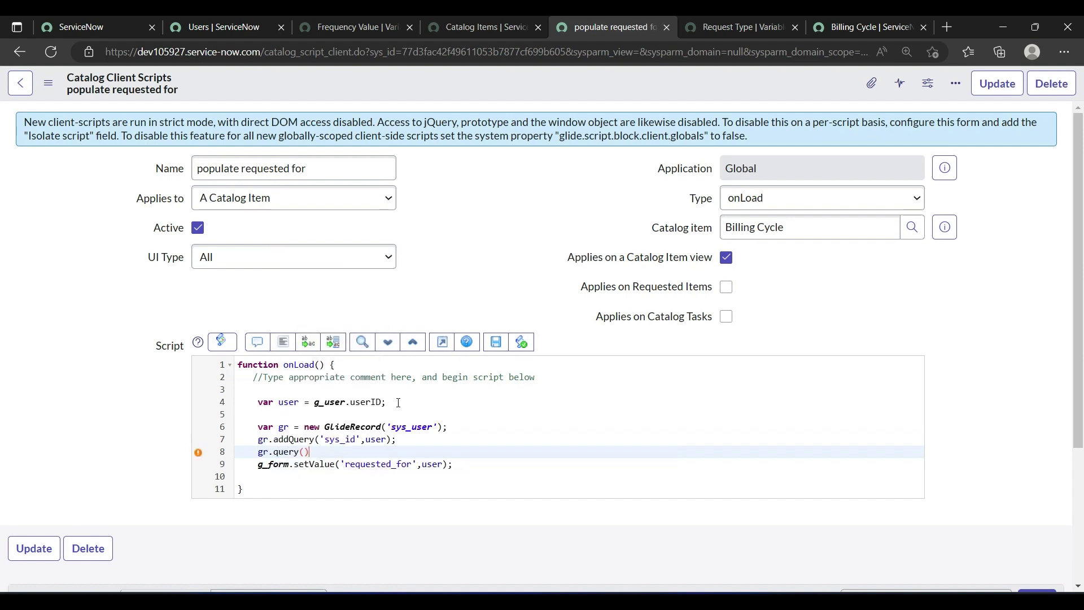
pyautogui.write(';')
pyautogui.press('Return')
# Step: Add an if(gr.next()) condition with an opened braces block below the query call
pyautogui.write('if')
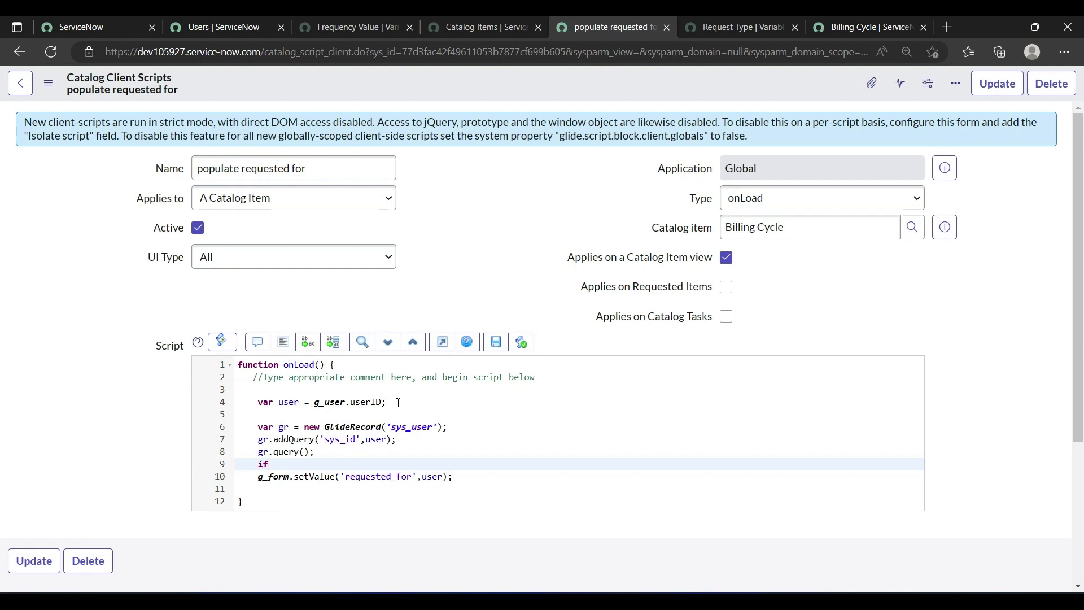
pyautogui.write('(gr.next')
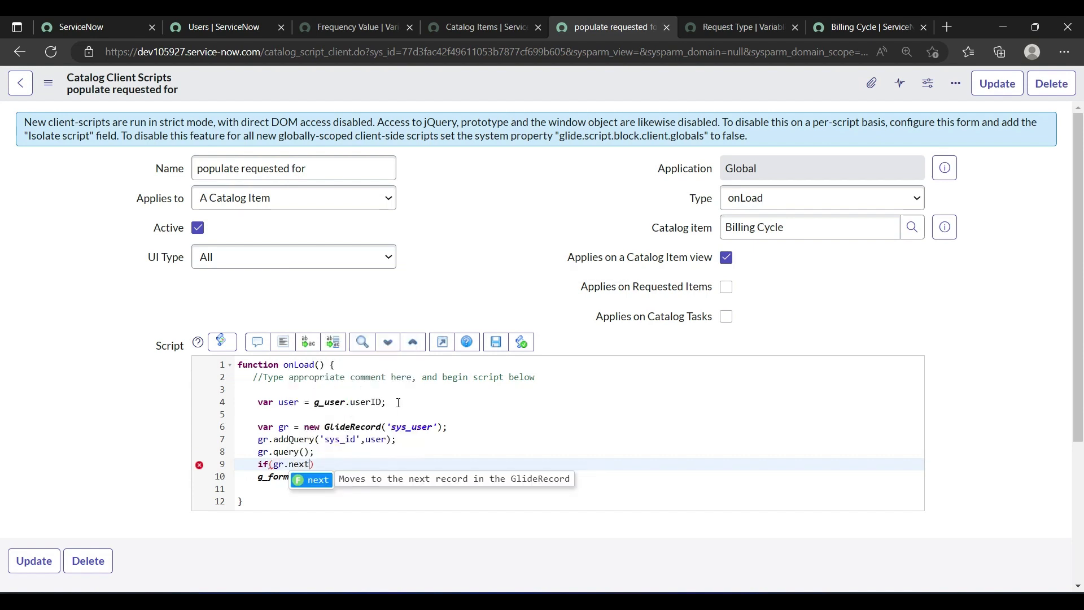
pyautogui.write('())')
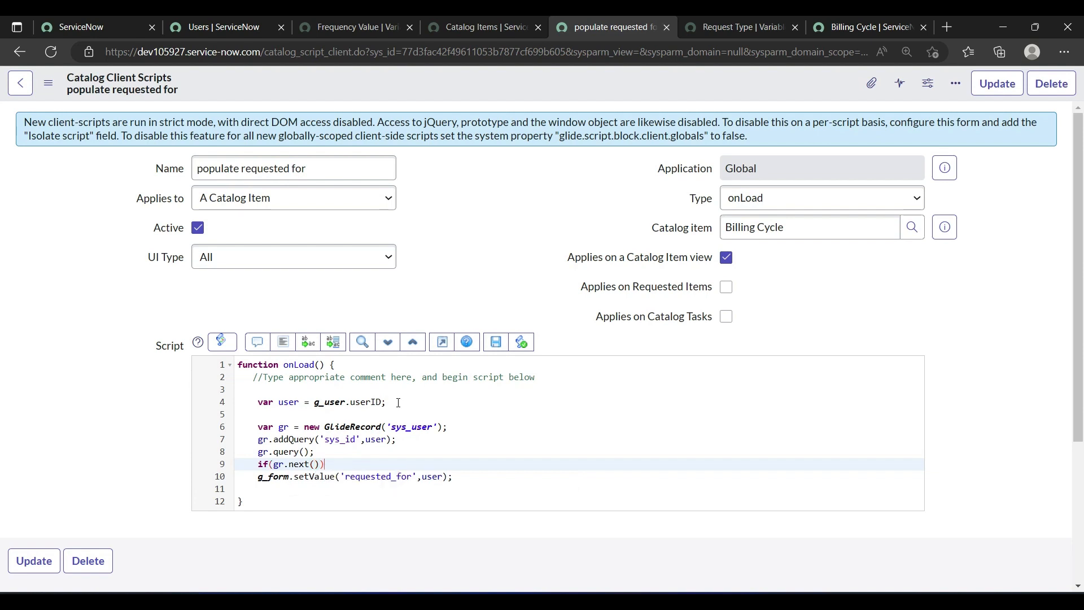
pyautogui.press('Return')
pyautogui.write('{')
pyautogui.press('Return')
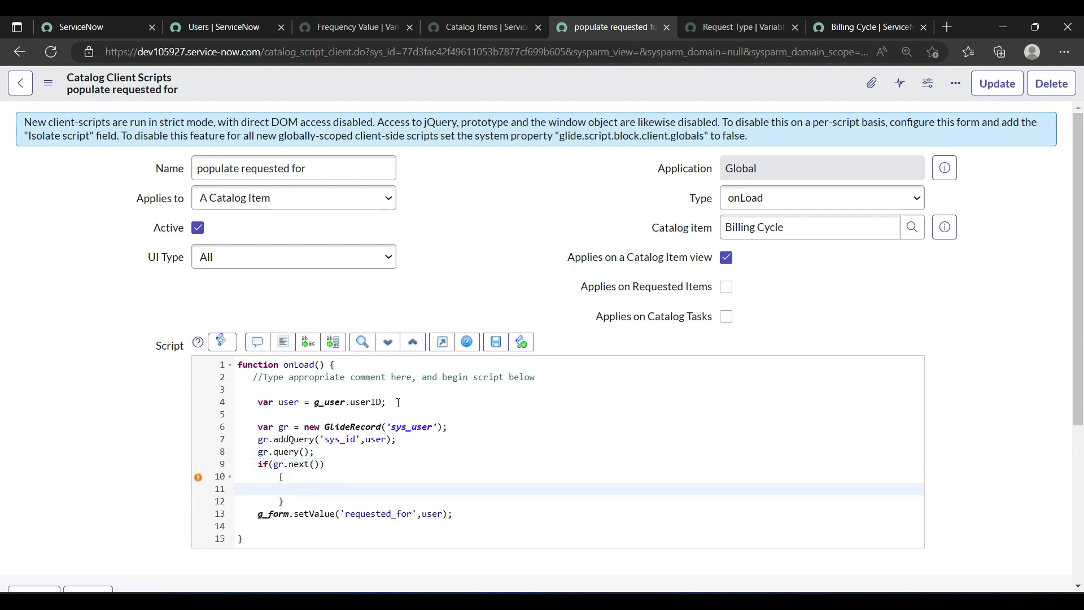
# Step: Inside the if block, store the user's name with var nm = gr.name;
pyautogui.write('var nm = gr.')
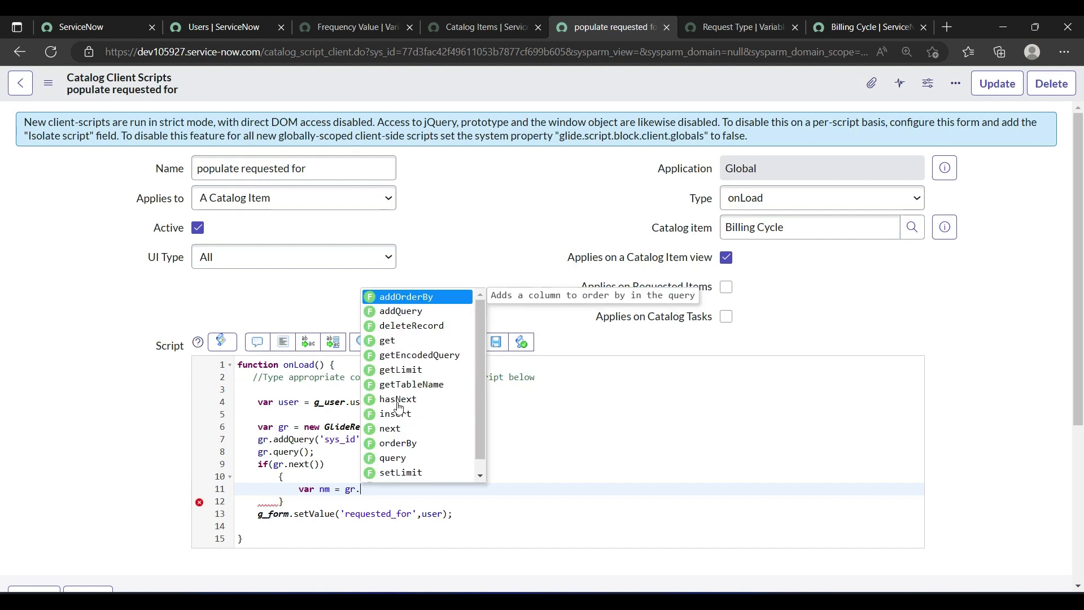
pyautogui.write('na')
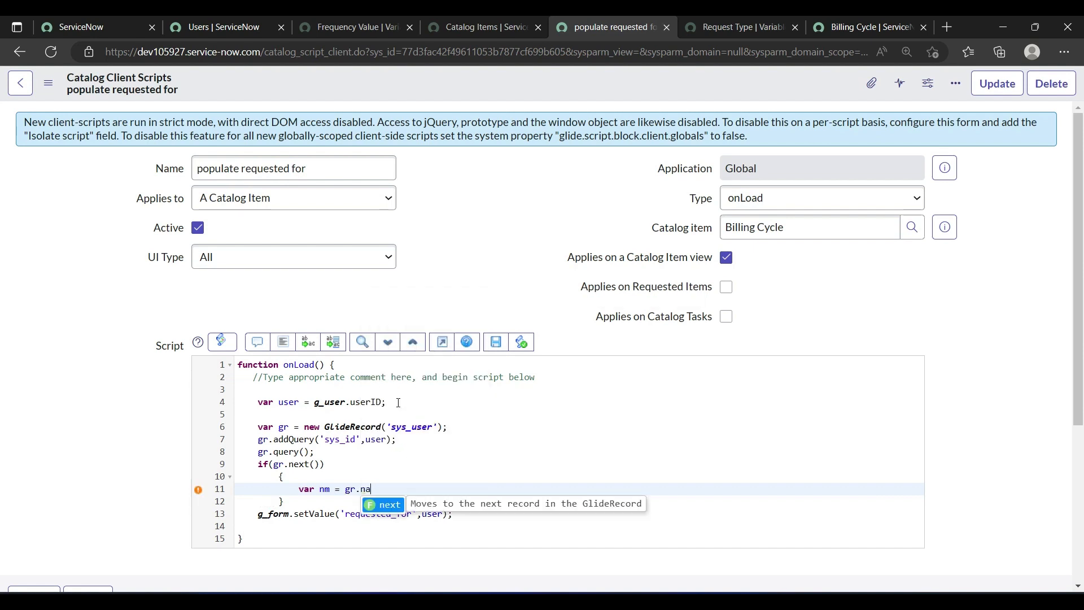
pyautogui.write('me')
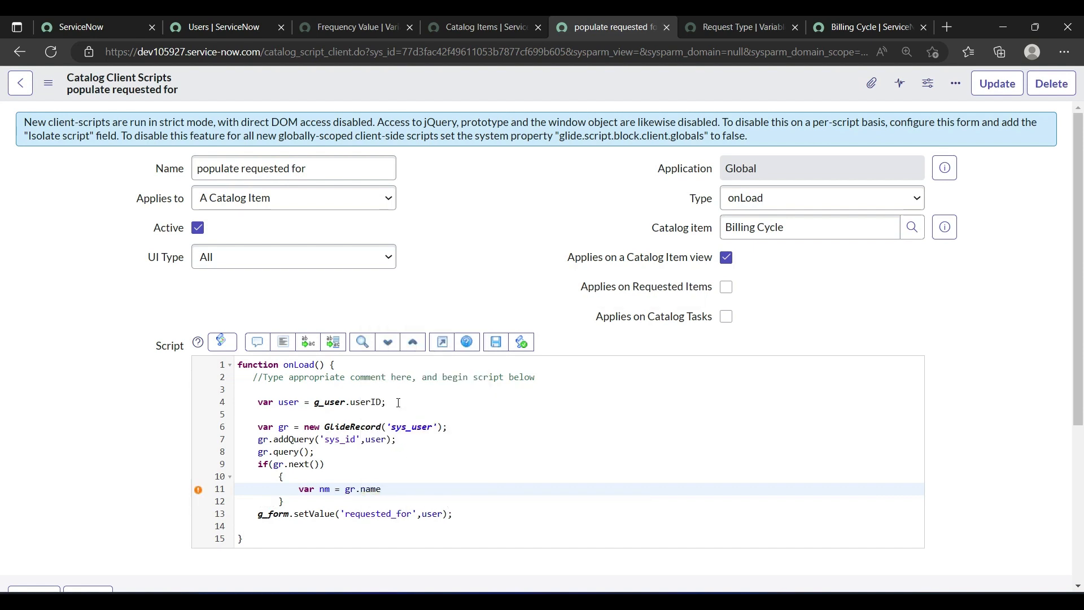
pyautogui.write(';')
# Step: Check the Name column in the Users list, and return to the client script
pyautogui.click(273, 21)
pyautogui.moveTo(205, 136); pyautogui.dragTo(246, 137)
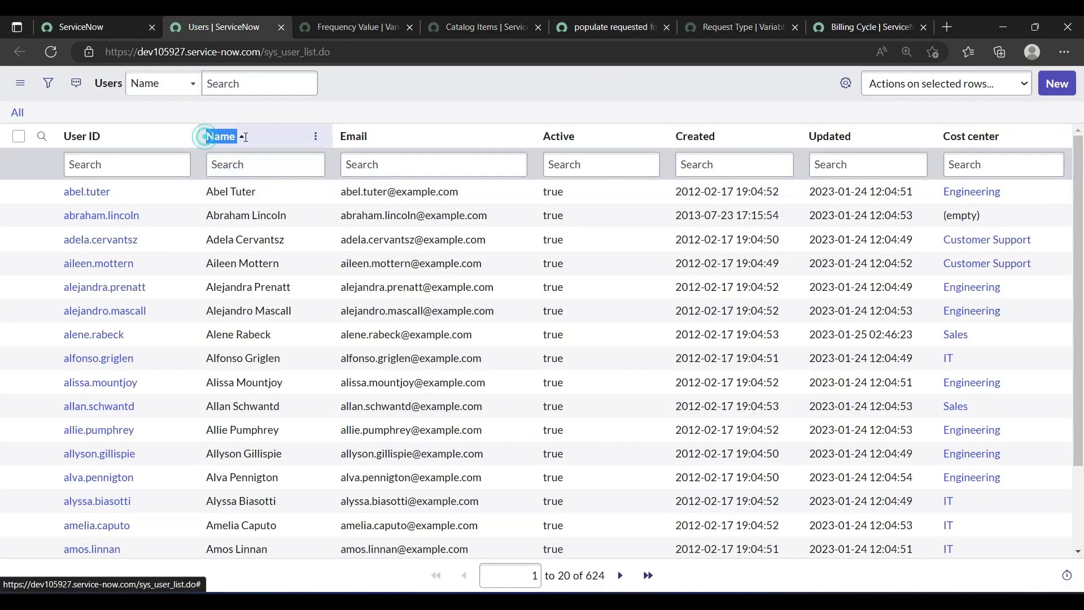
pyautogui.click(607, 27)
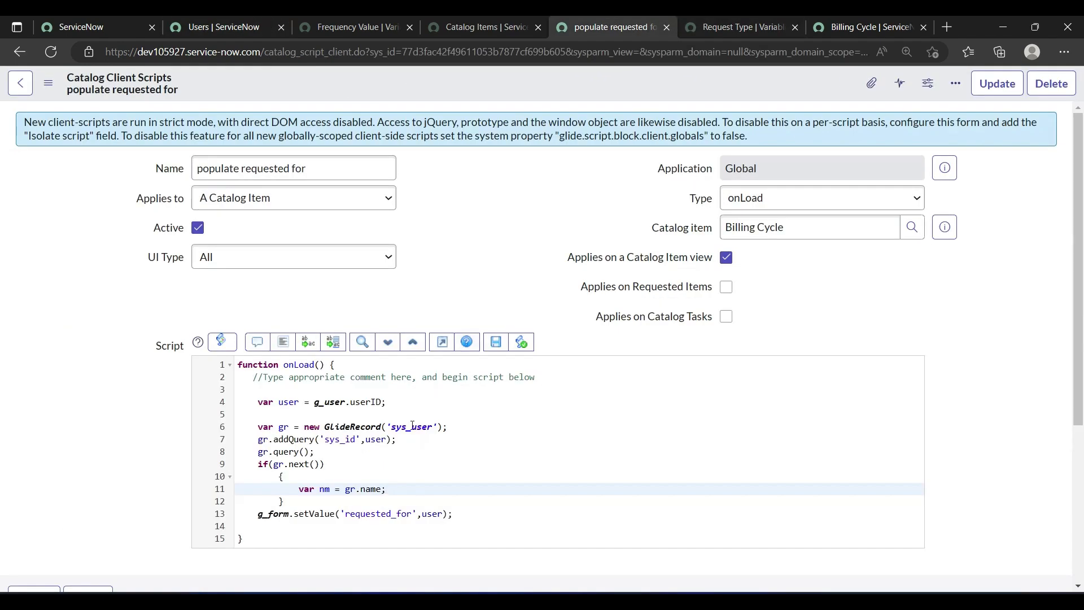
# Step: Change the value passed to g_form.setValue for requested_for to nm, and save the client script
pyautogui.doubleClick(434, 514)
pyautogui.write('nm')
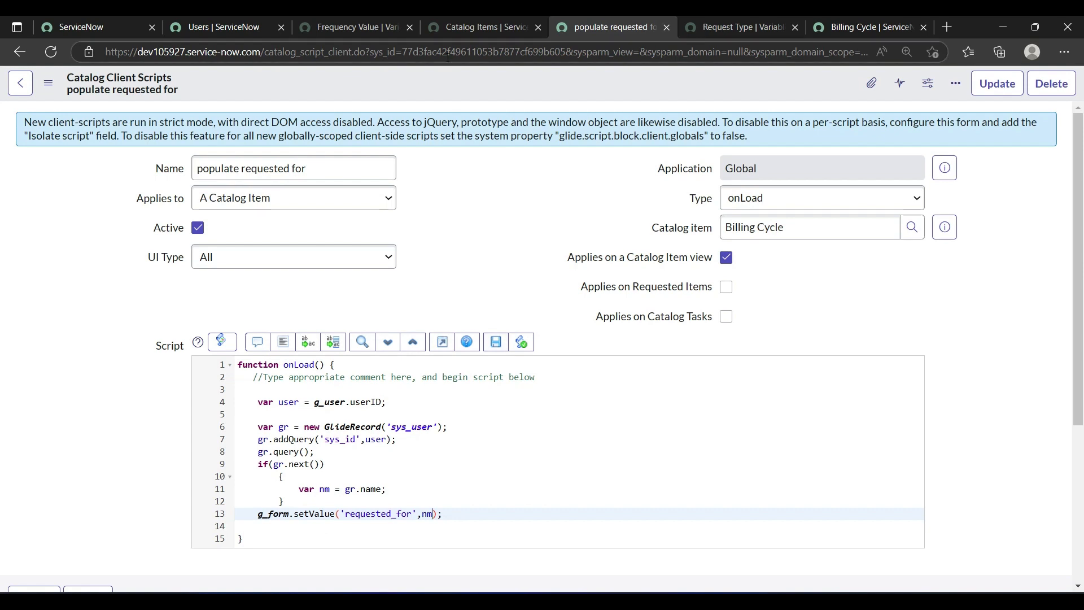
pyautogui.rightClick(401, 80)
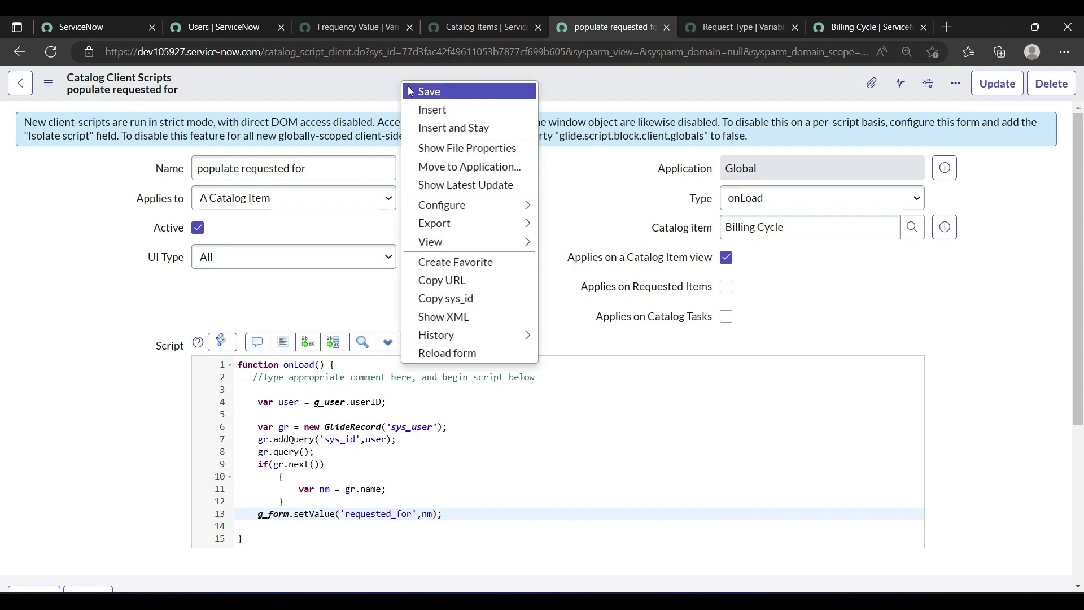
pyautogui.click(420, 92)
# Step: Reload the Billing Cycle form and compare its Requested for value with the logged-in user's name on the main page
pyautogui.click(842, 31)
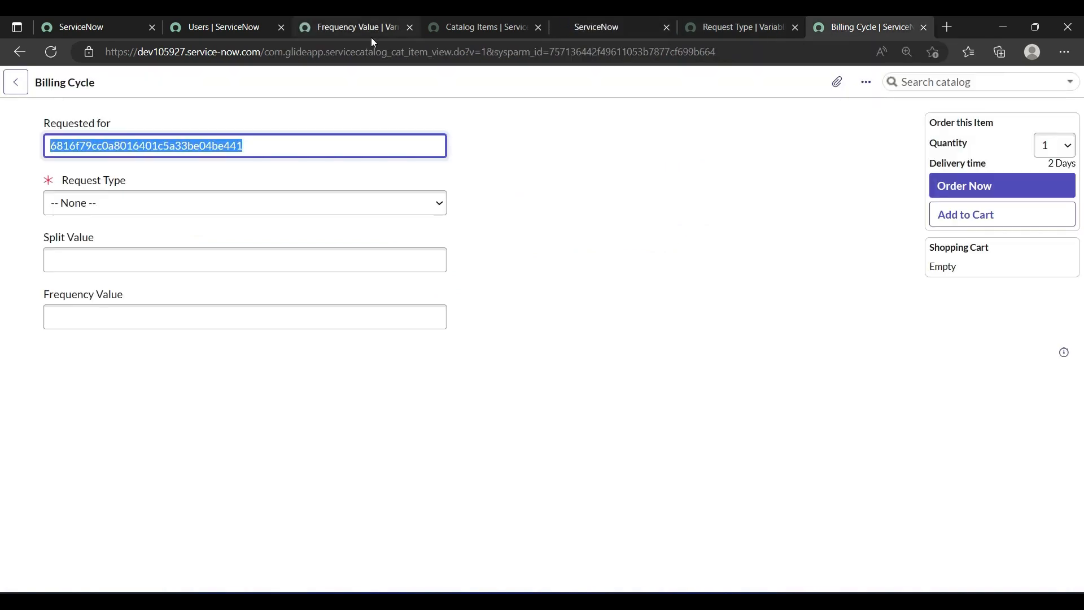
pyautogui.click(50, 54)
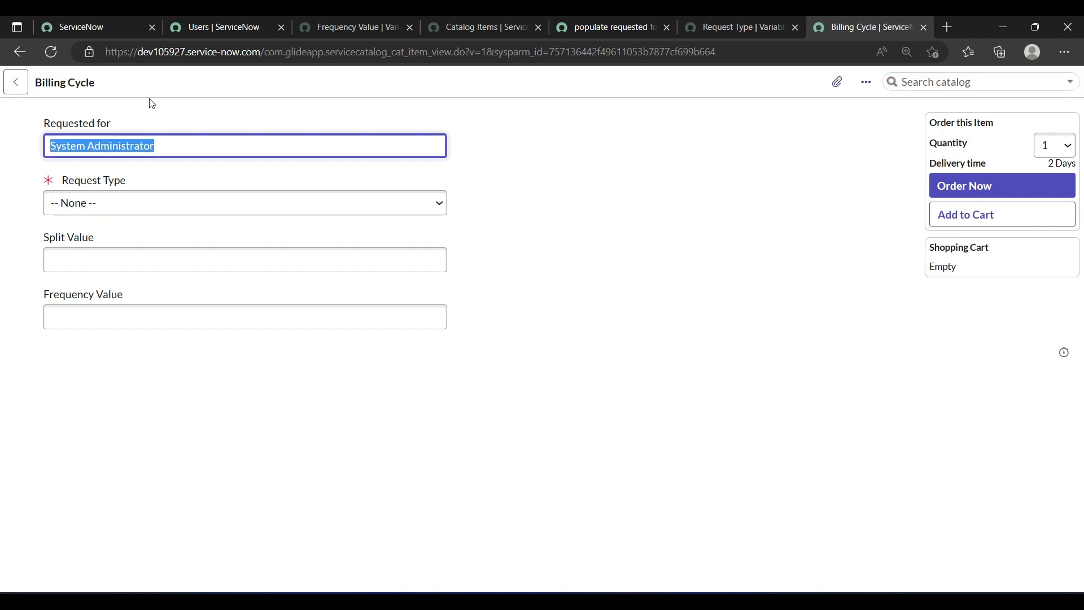
pyautogui.click(238, 112)
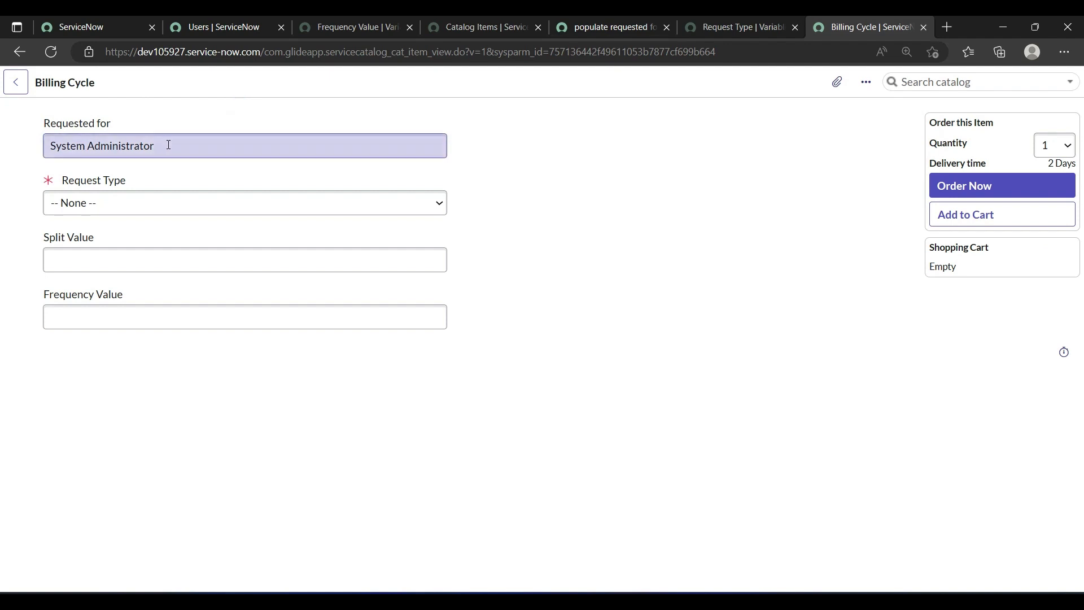
pyautogui.moveTo(170, 145); pyautogui.dragTo(33, 146)
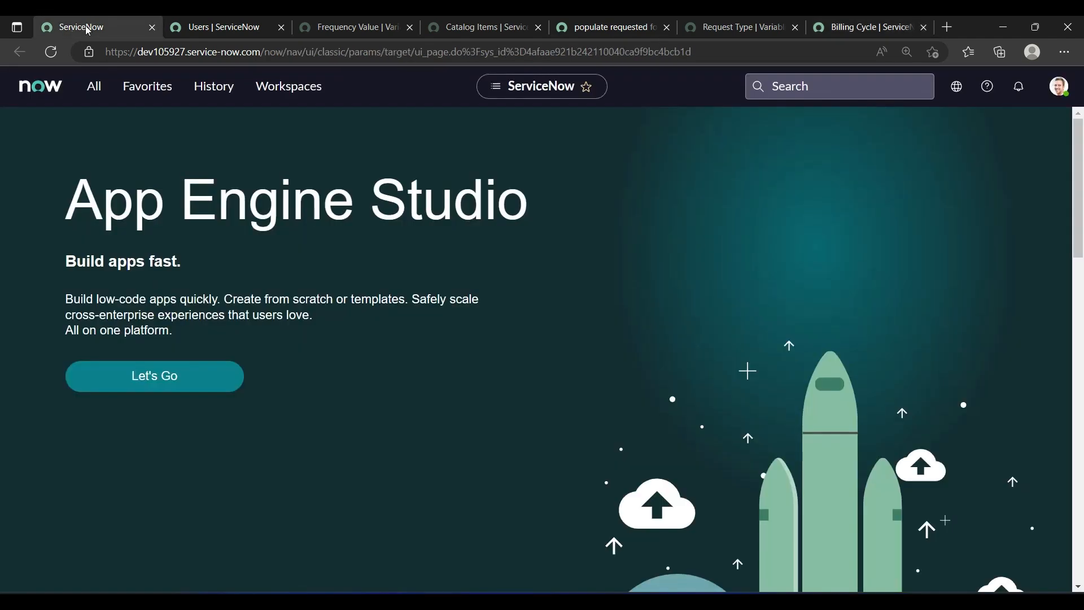
pyautogui.click(74, 31)
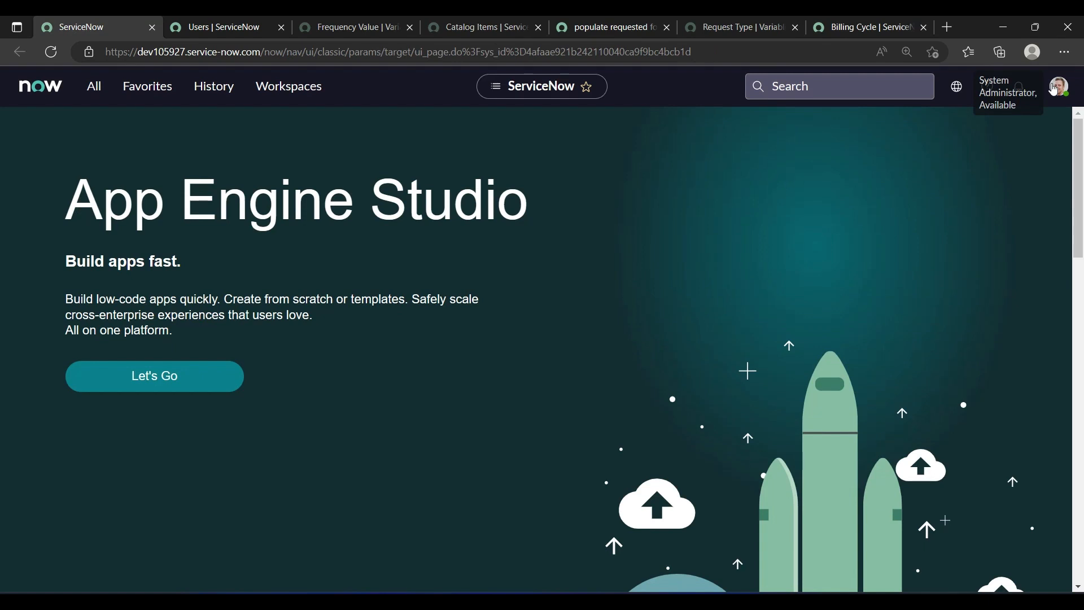
pyautogui.click(875, 25)
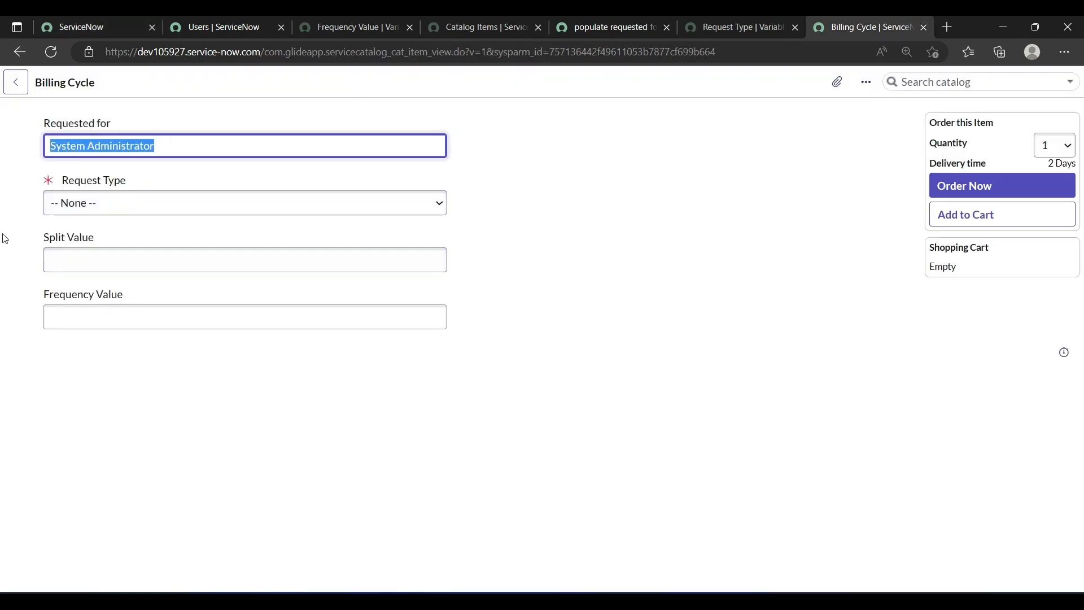
# Step: Select Split Vaue as the Request Type on the Billing Cycle form and check the Split Value and Frequency Value fields
pyautogui.click(107, 206)
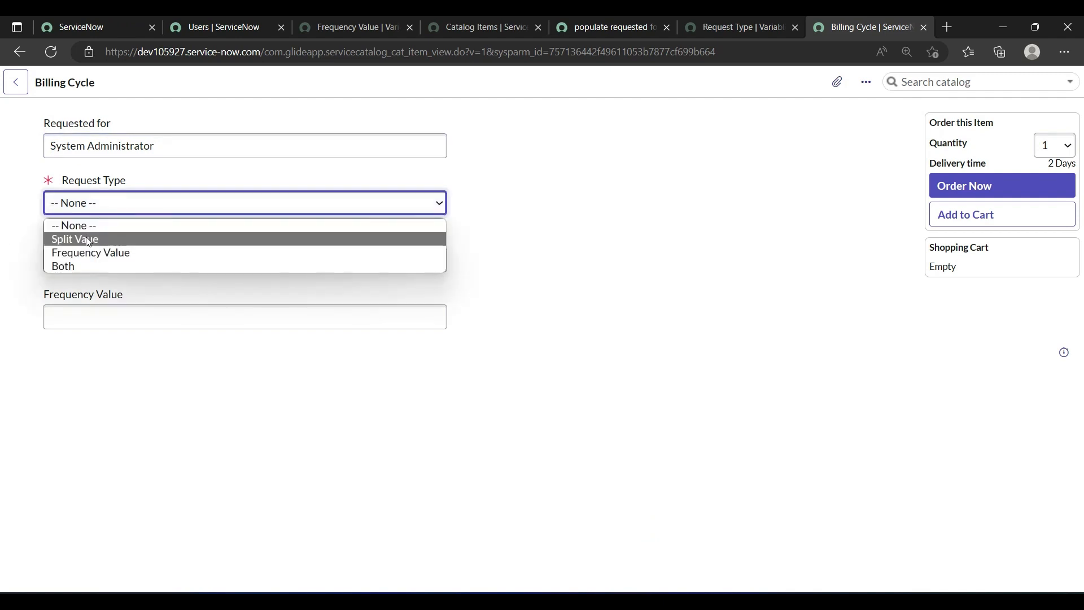
pyautogui.click(88, 240)
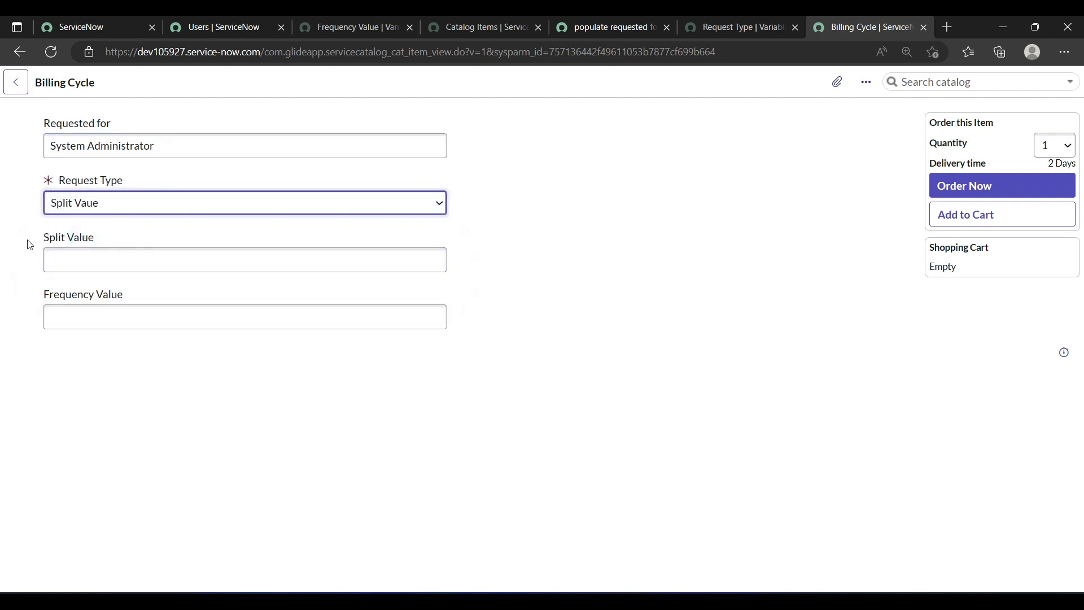
pyautogui.moveTo(27, 240); pyautogui.dragTo(199, 246)
pyautogui.click(102, 335)
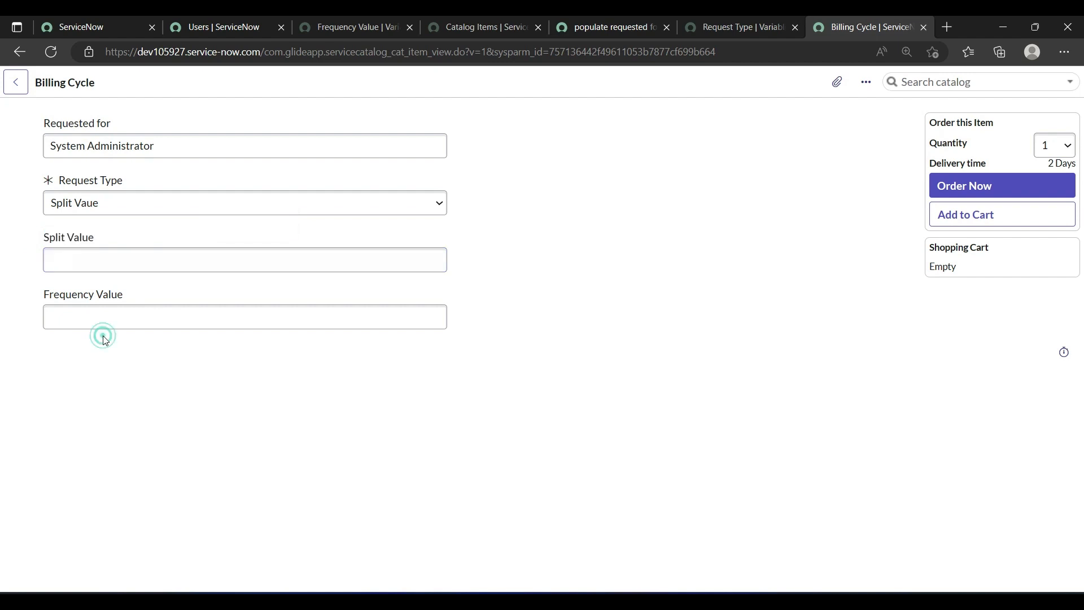
pyautogui.moveTo(32, 234); pyautogui.dragTo(331, 352)
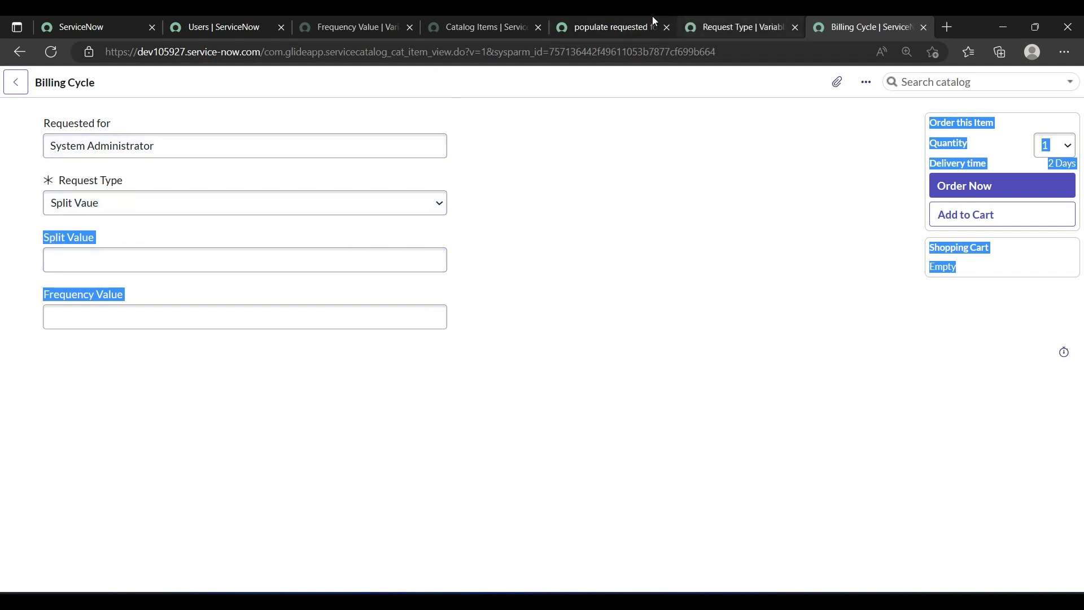
# Step: Close the client script and variable pages, and open the Billing Cycle record from the Catalog Items list
pyautogui.click(599, 15)
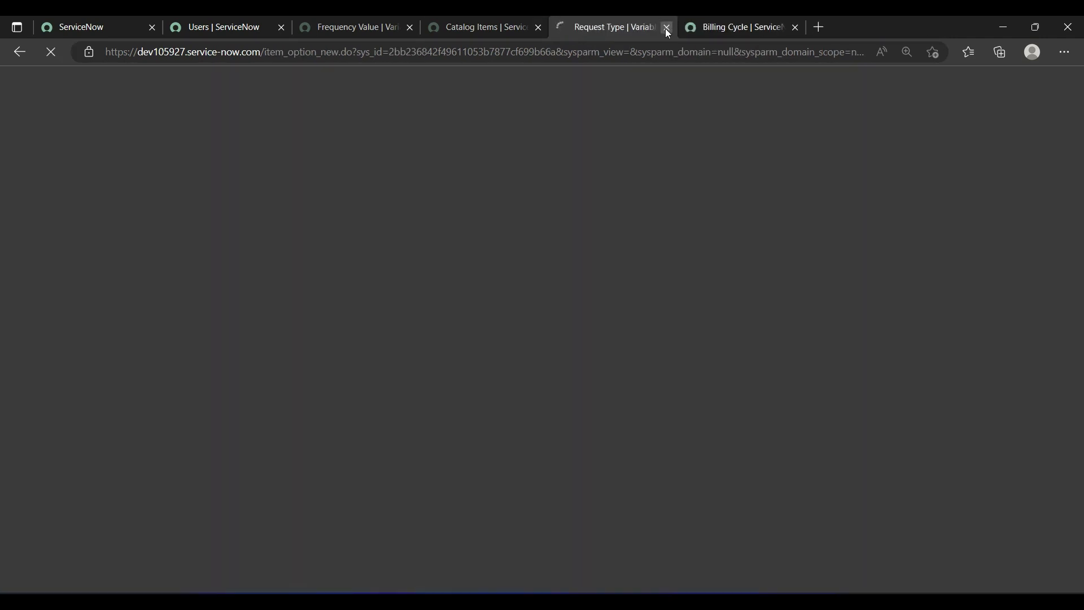
pyautogui.click(667, 27)
pyautogui.click(483, 23)
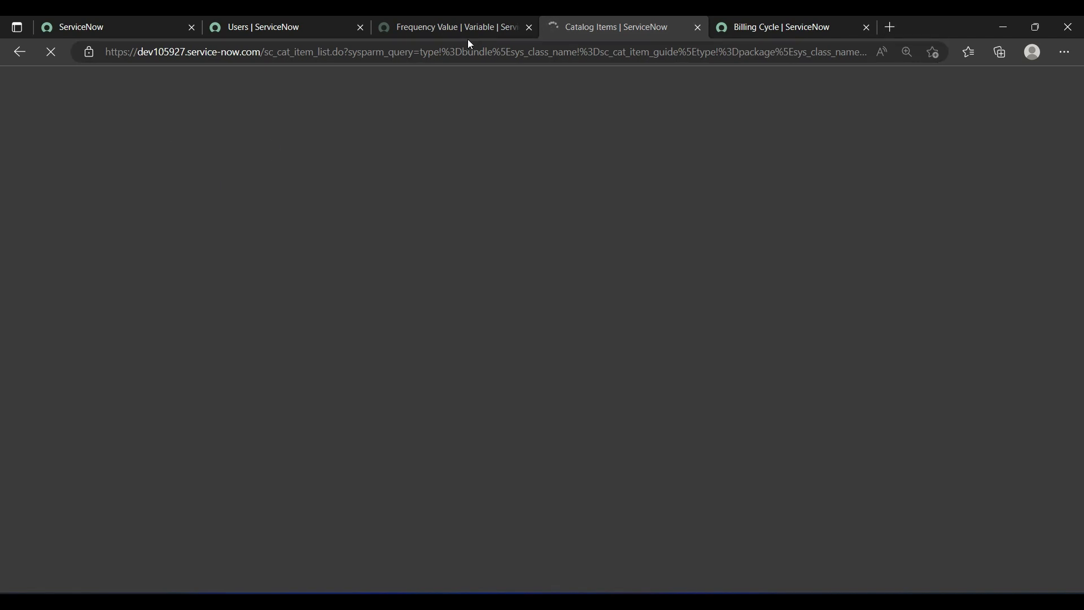
pyautogui.click(528, 27)
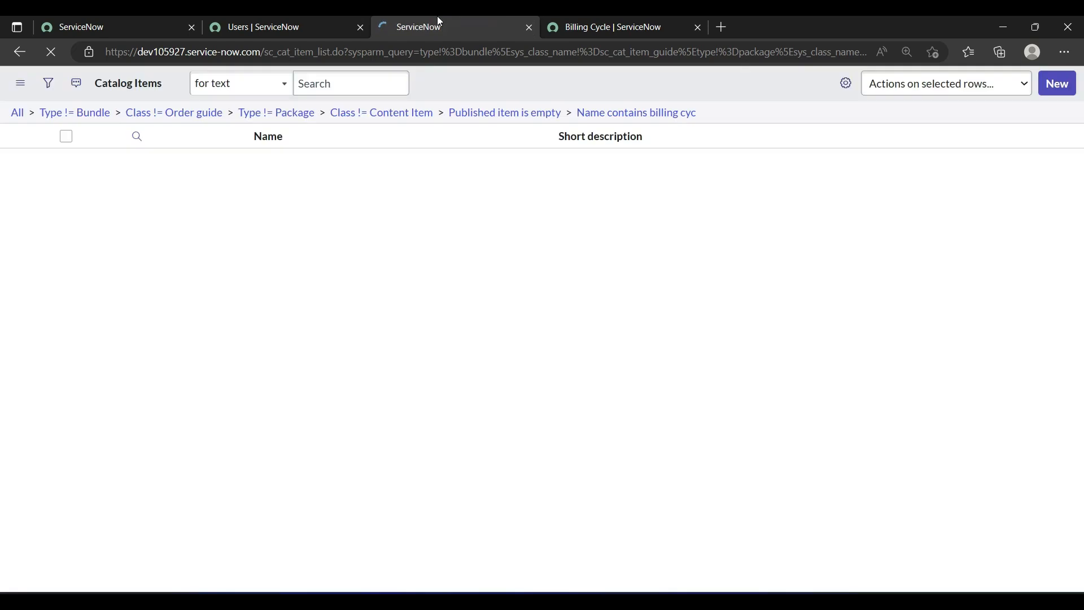
pyautogui.middleClick(85, 201)
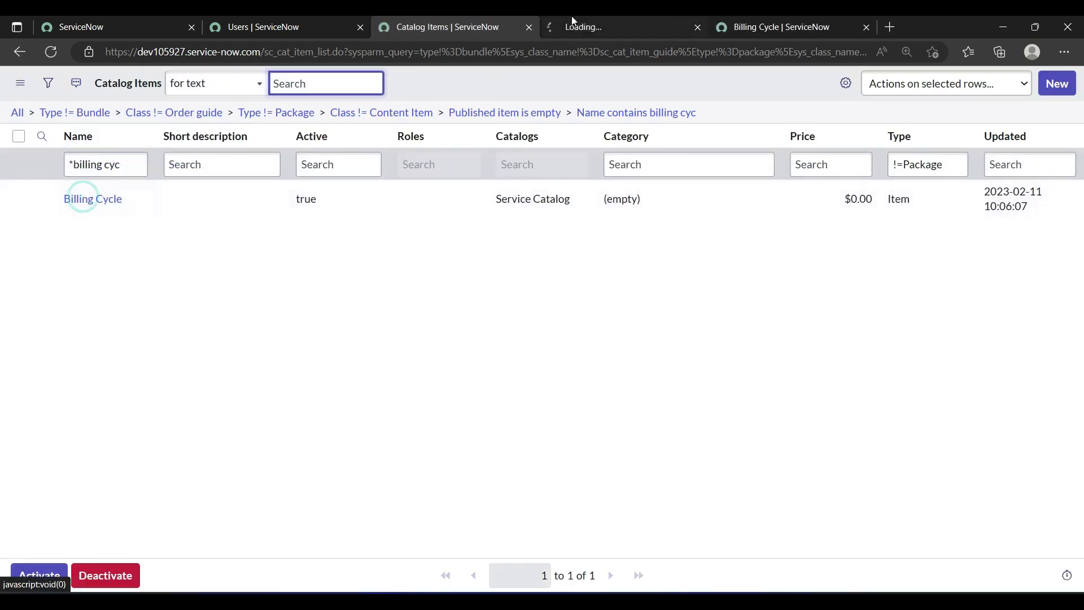
pyautogui.click(590, 24)
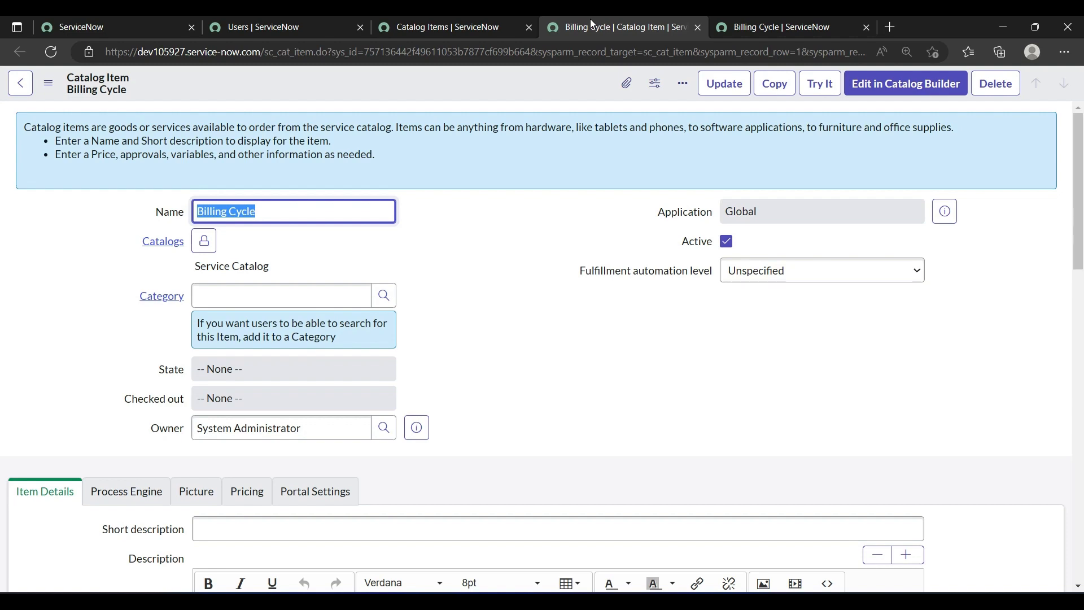
# Step: Start a new catalog UI policy for the Billing Cycle catalog item
pyautogui.click(652, 258)
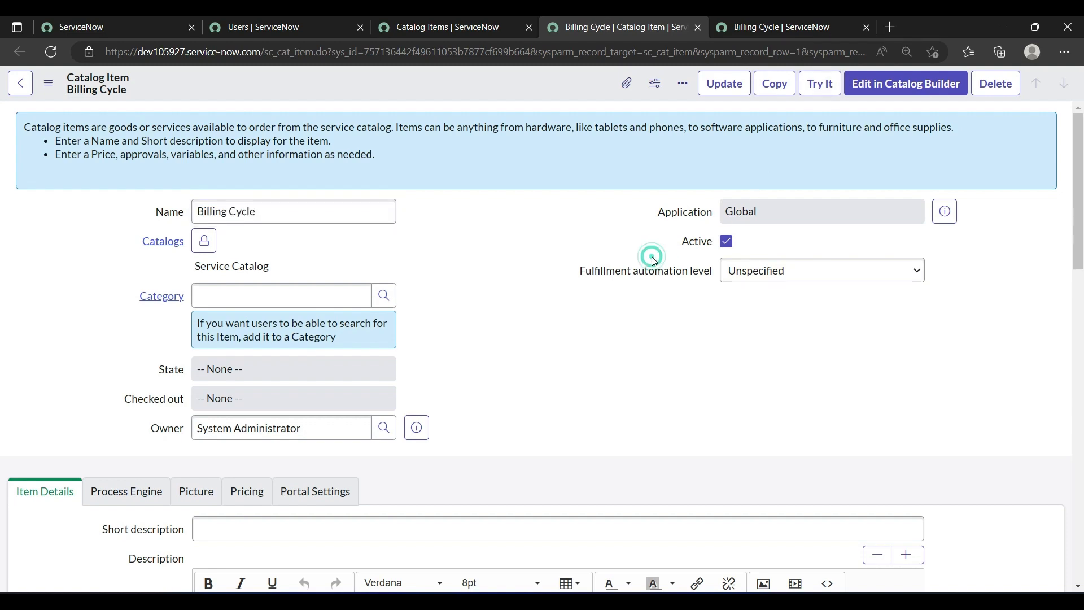
pyautogui.scroll(-10, 651, 257)
pyautogui.scroll(-3, 653, 261)
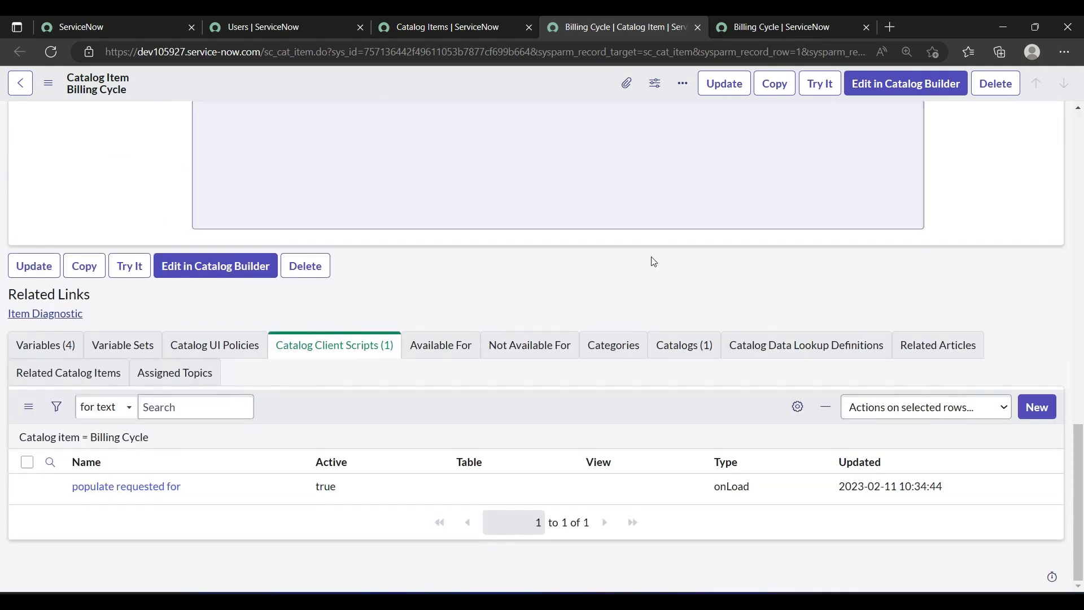
pyautogui.click(235, 347)
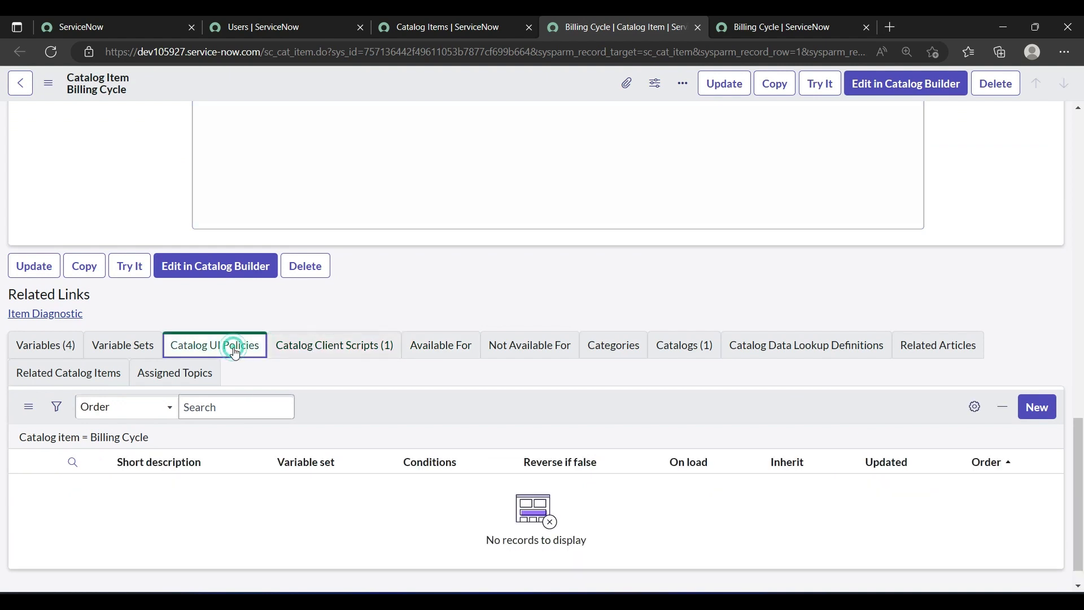
pyautogui.click(1037, 408)
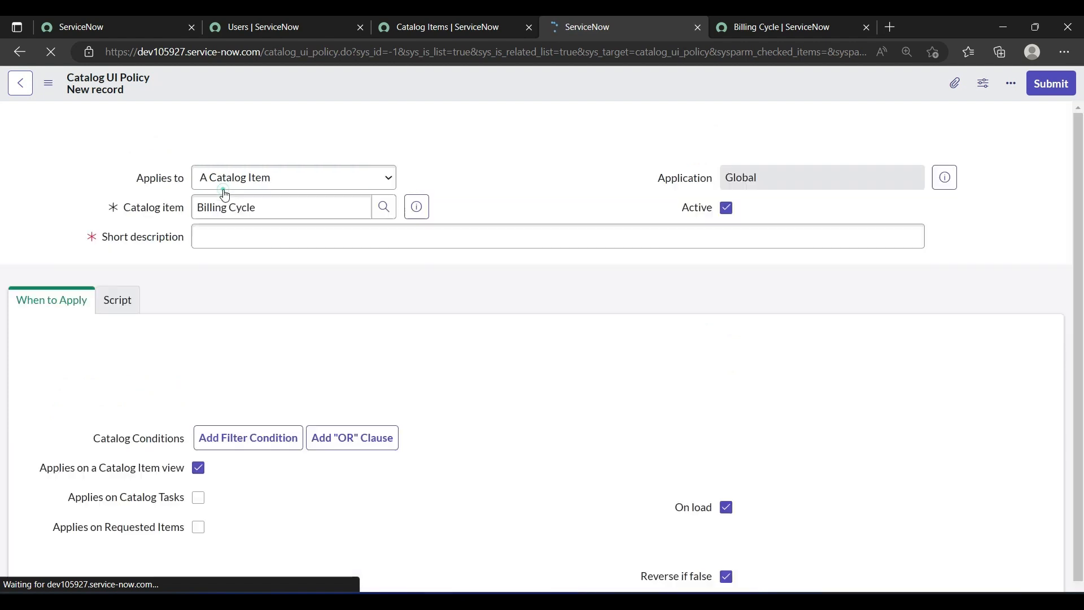
# Step: Enter "Make field Split VAlue visible" as the UI policy's short description
pyautogui.click(218, 241)
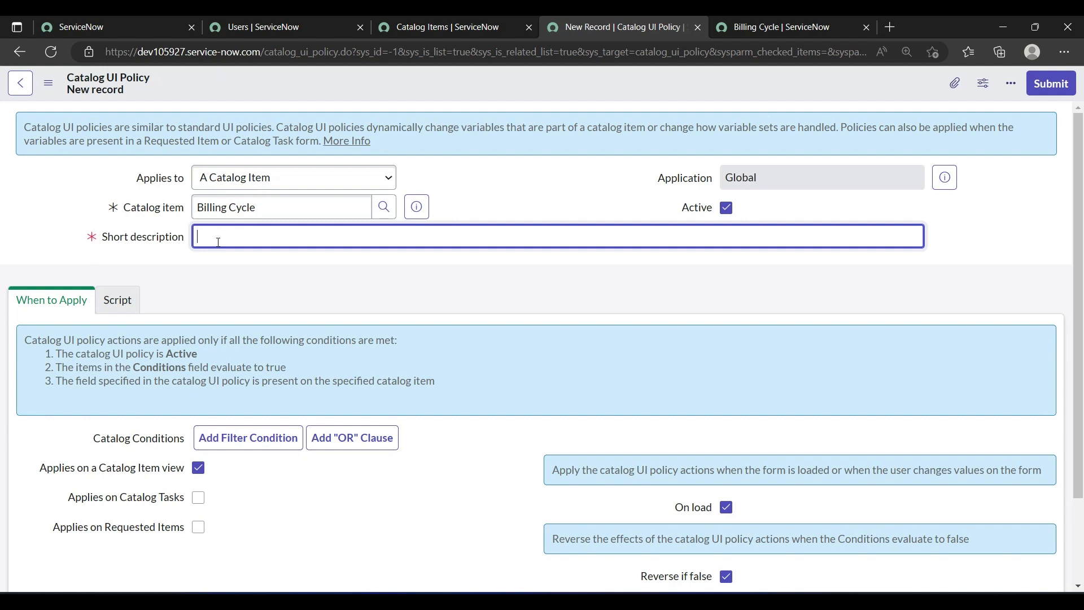
pyautogui.write('Make field Split ')
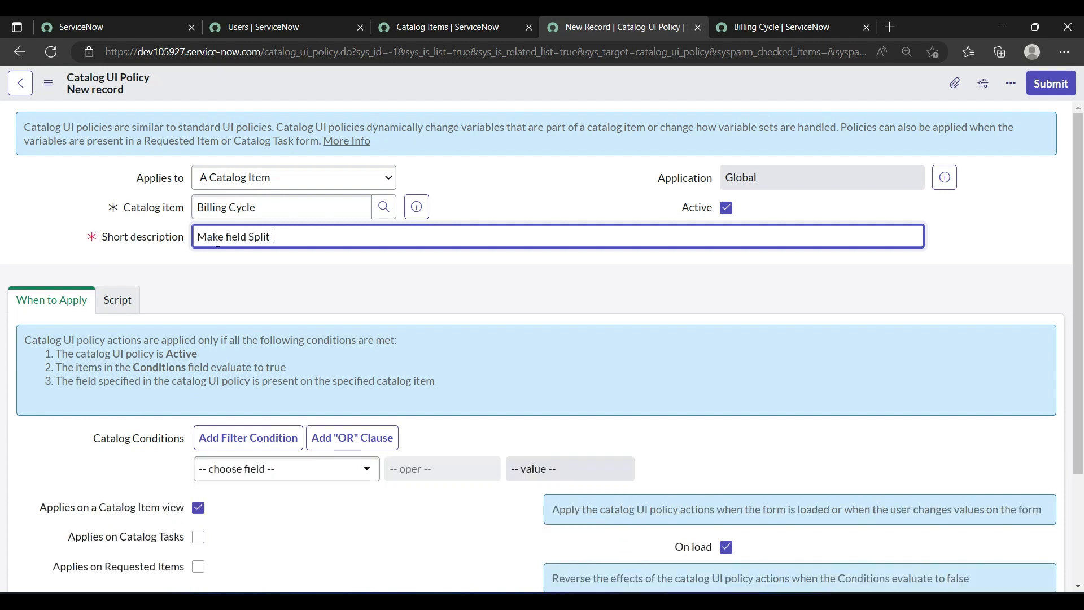
pyautogui.write('VAlue visible')
# Step: Set the catalog condition to request_type is Split Vaue, and save the UI policy without leaving the record
pyautogui.scroll(-2, 84, 433)
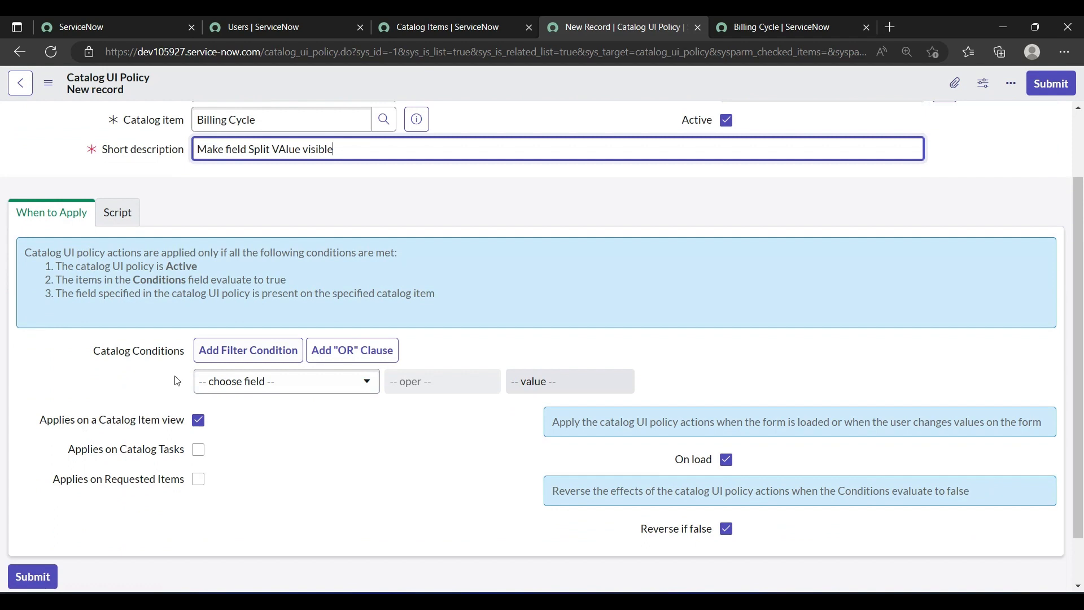
pyautogui.click(231, 388)
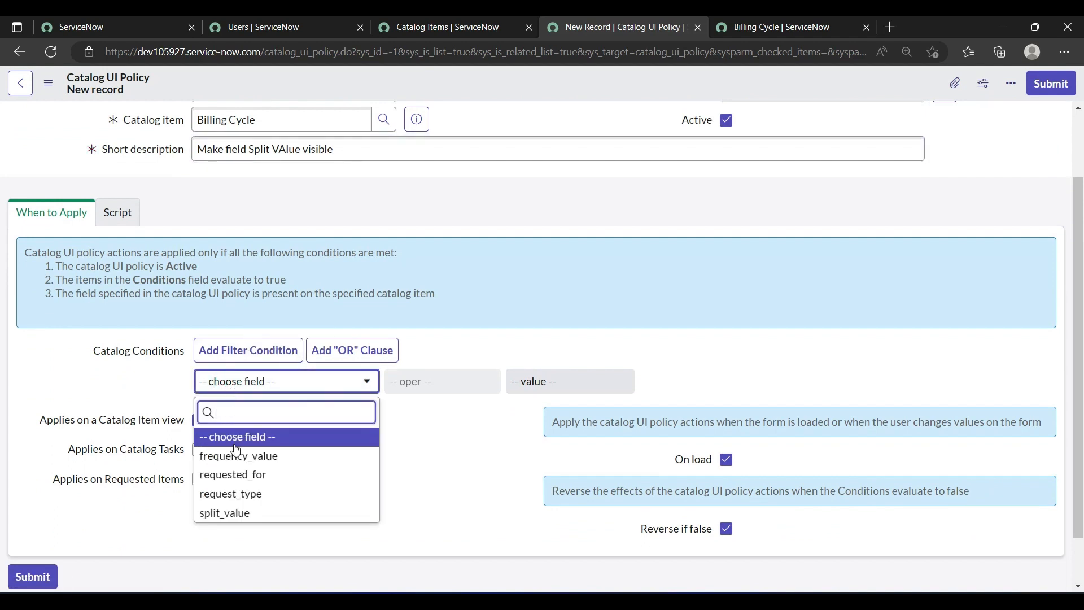
pyautogui.click(249, 494)
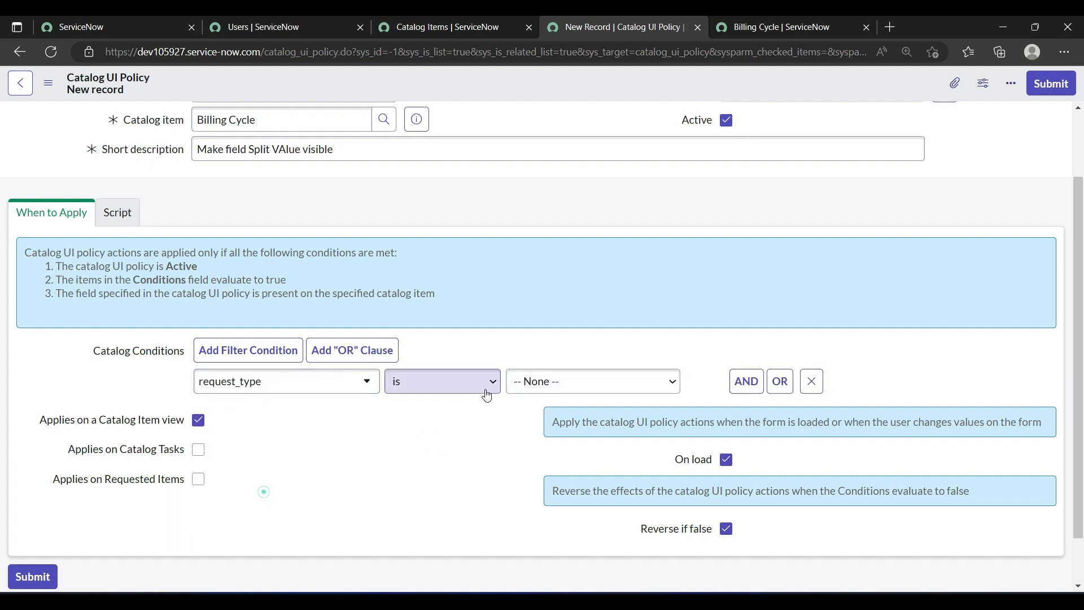
pyautogui.click(525, 382)
pyautogui.click(537, 418)
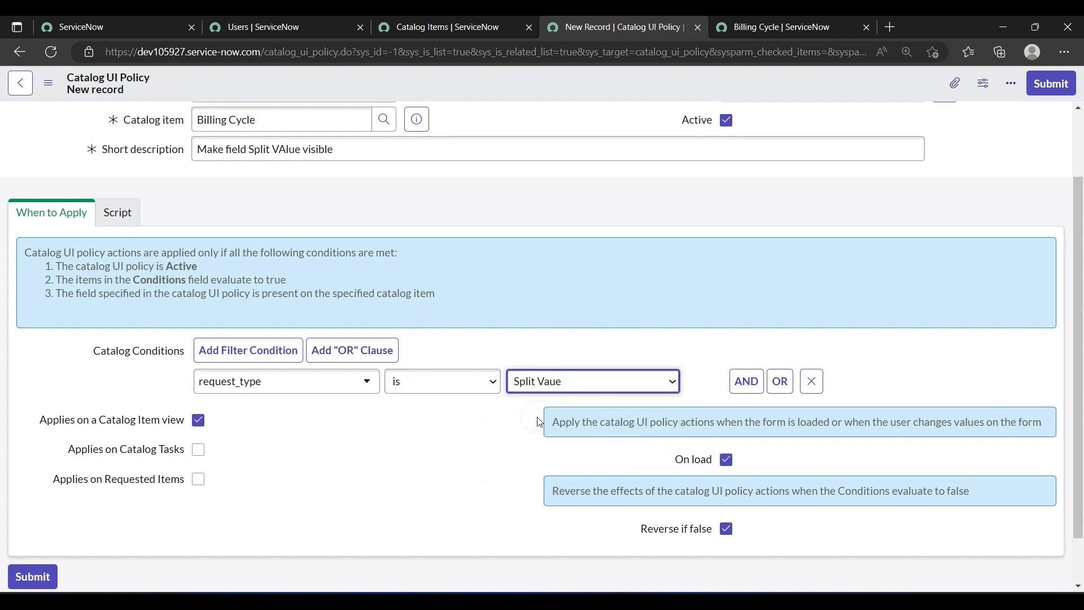
pyautogui.click(466, 439)
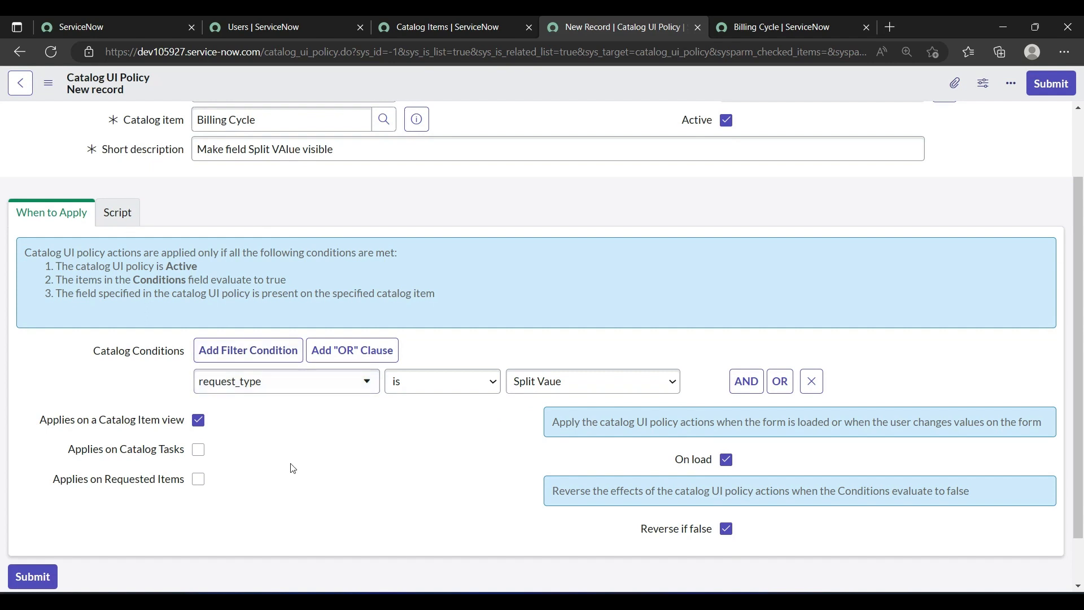
pyautogui.scroll(-1, 292, 469)
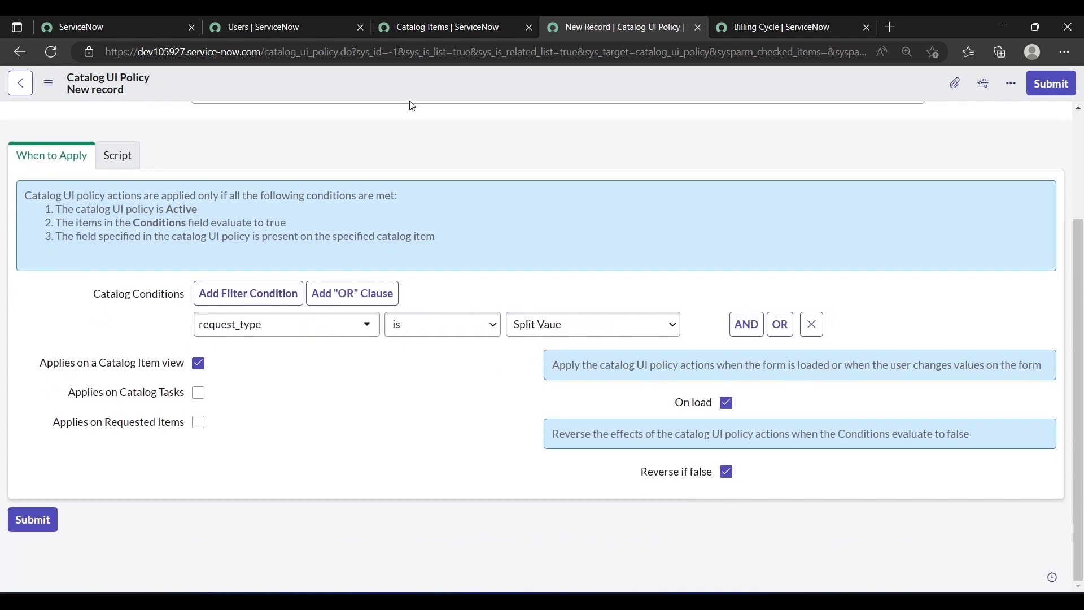
pyautogui.rightClick(397, 80)
pyautogui.click(405, 89)
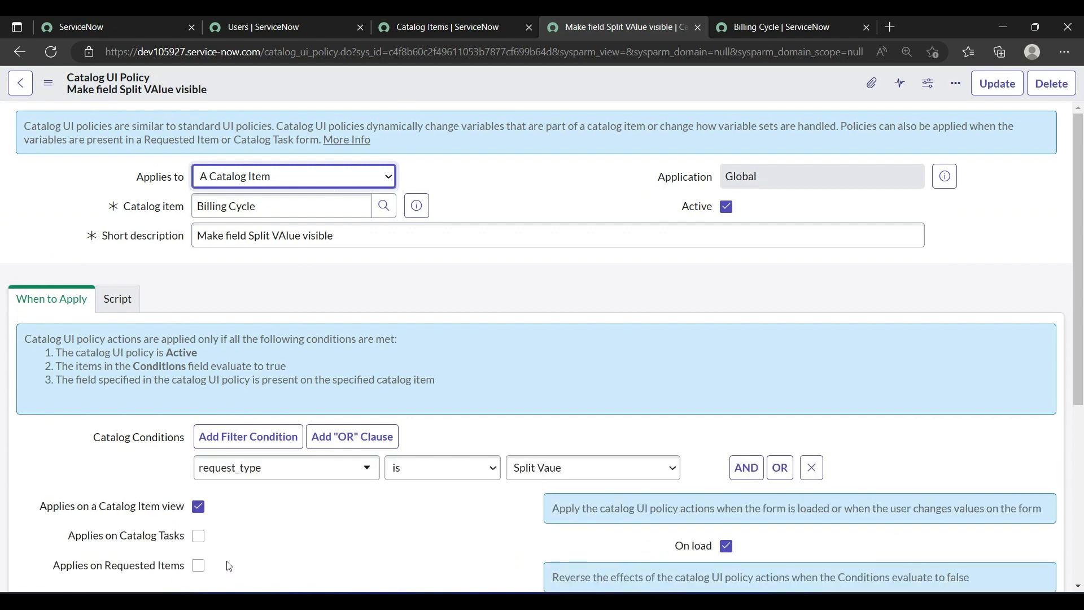
# Step: Start a new action for the UI policy and choose split_value as its variable name
pyautogui.scroll(-5, 225, 563)
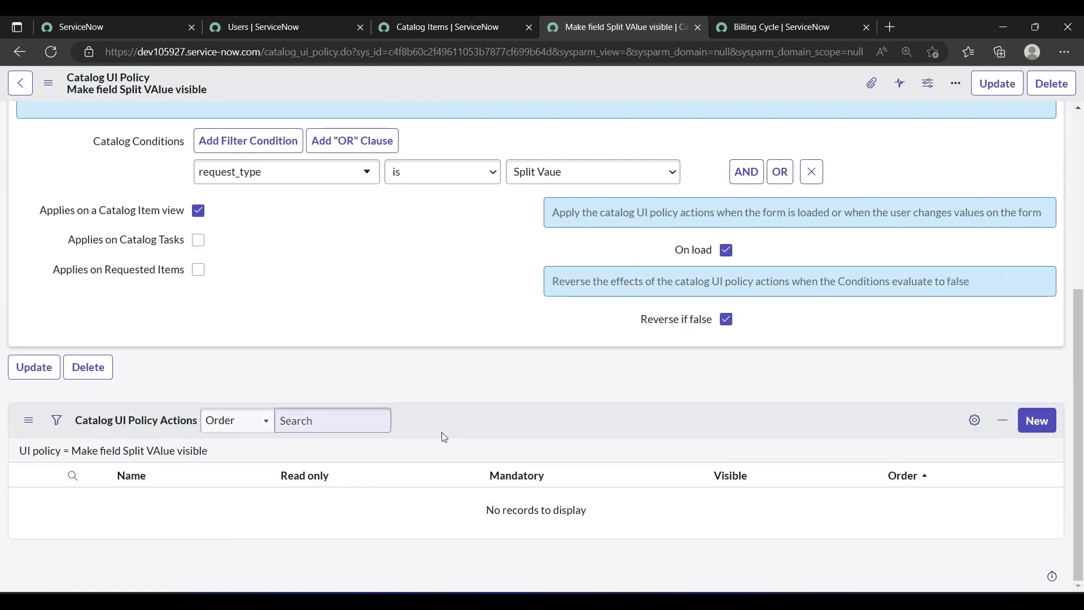
pyautogui.click(1041, 426)
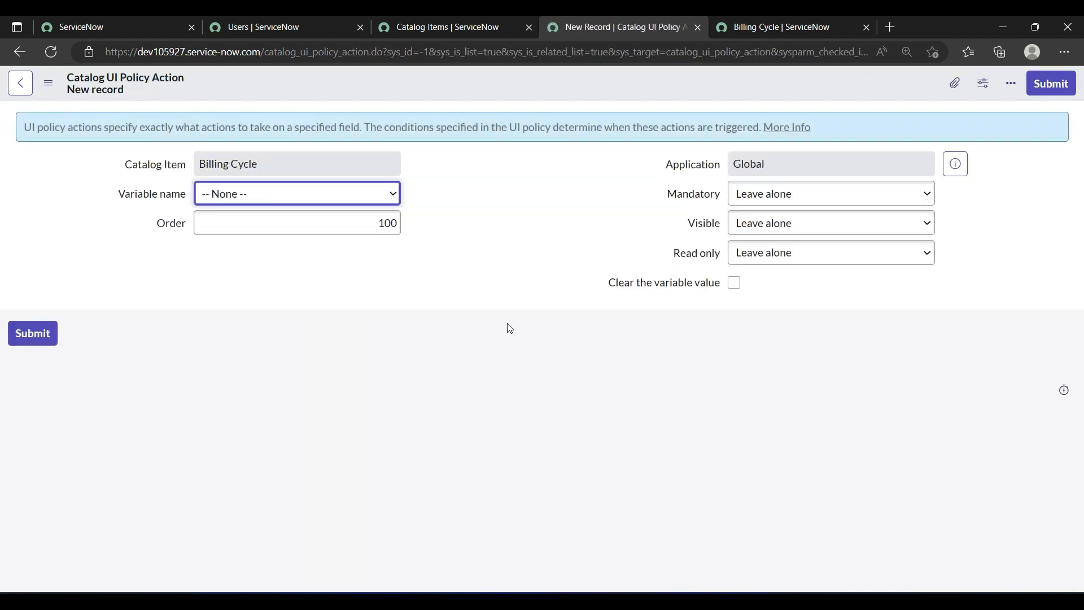
pyautogui.click(381, 192)
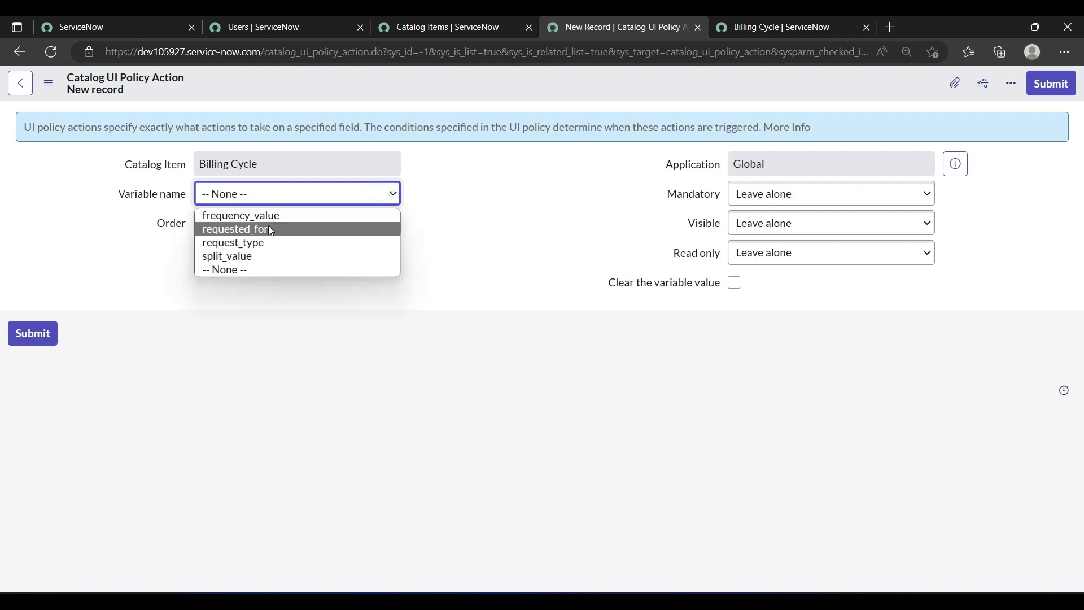
pyautogui.click(244, 257)
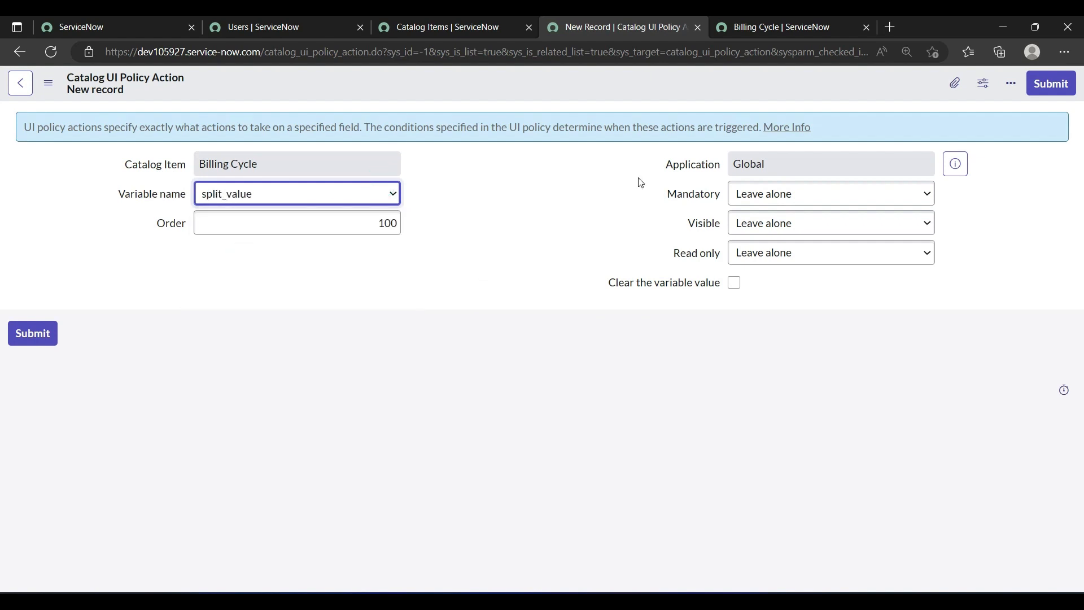
# Step: Set Mandatory and Visible to True for the split_value policy action, and save it
pyautogui.click(775, 193)
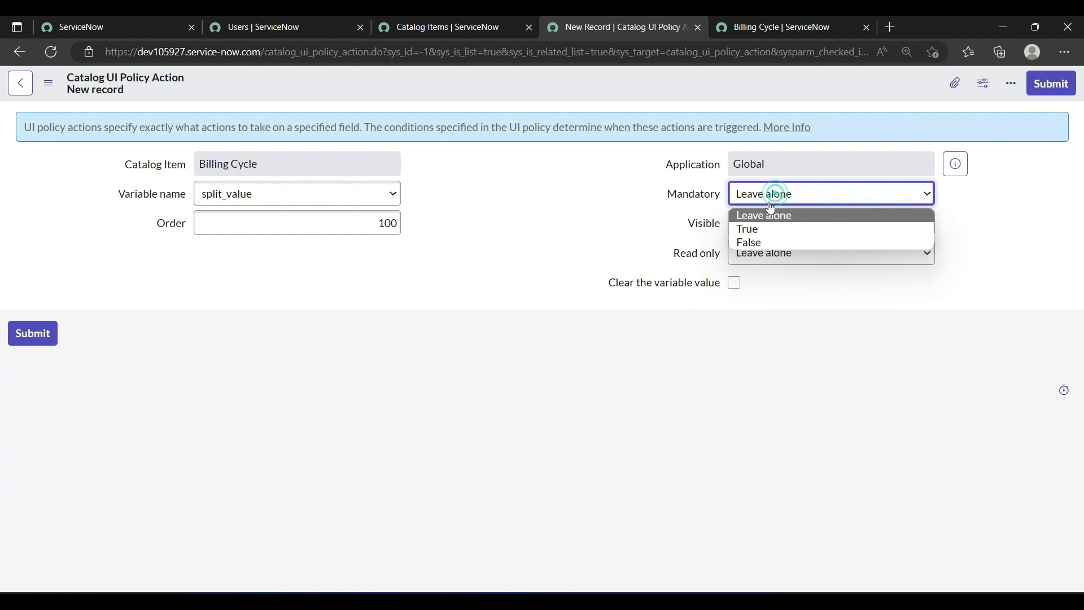
pyautogui.click(756, 229)
pyautogui.click(755, 224)
pyautogui.click(751, 258)
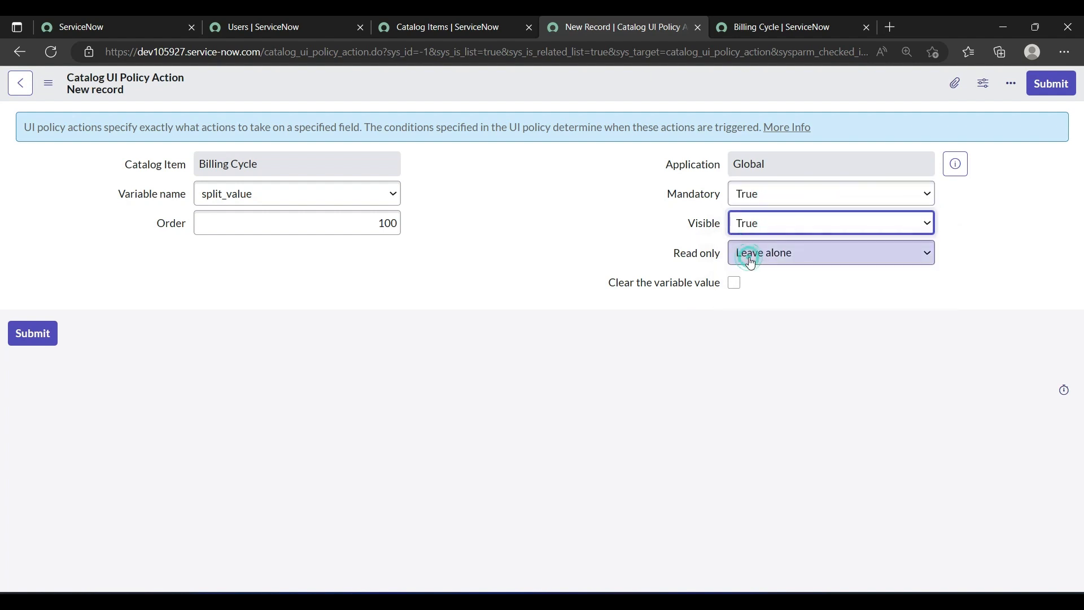
pyautogui.click(591, 241)
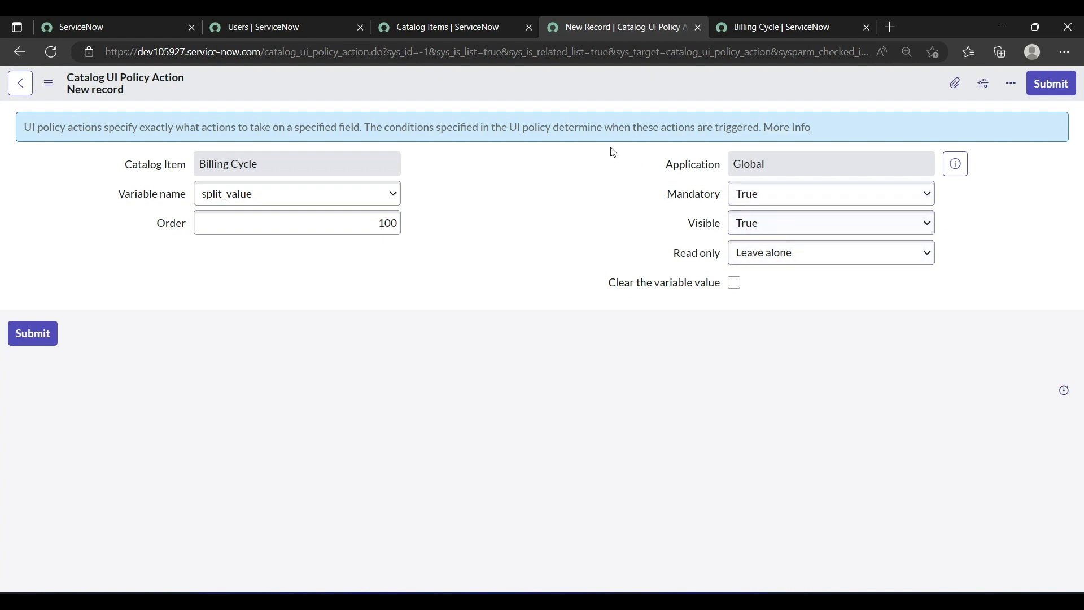
pyautogui.rightClick(524, 72)
pyautogui.click(536, 81)
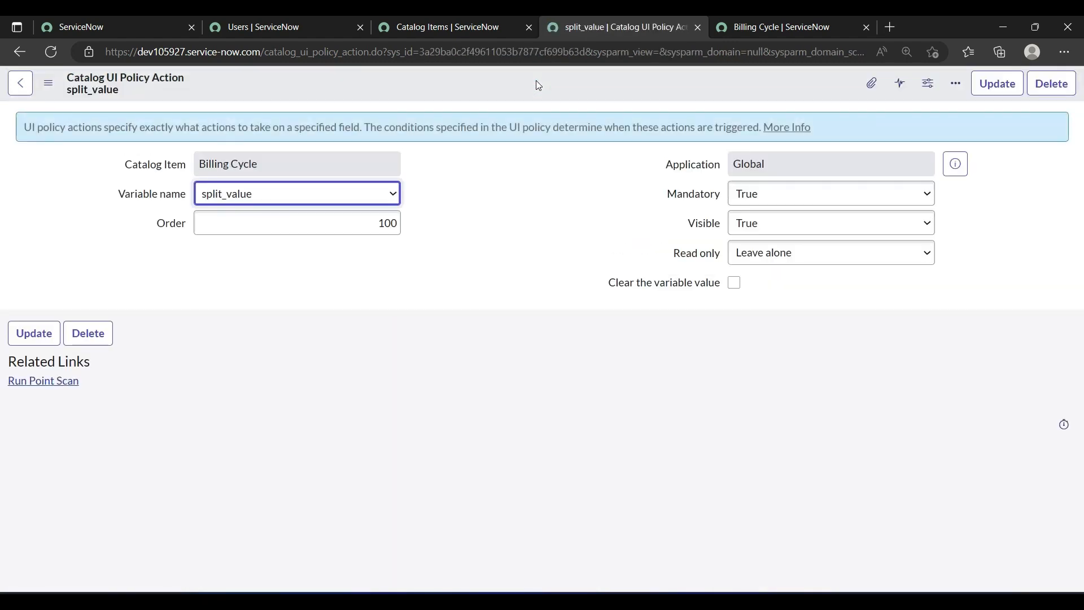
# Step: Close the split_value action, reopen the Billing Cycle catalog item, and start a new catalog UI policy for it
pyautogui.click(699, 31)
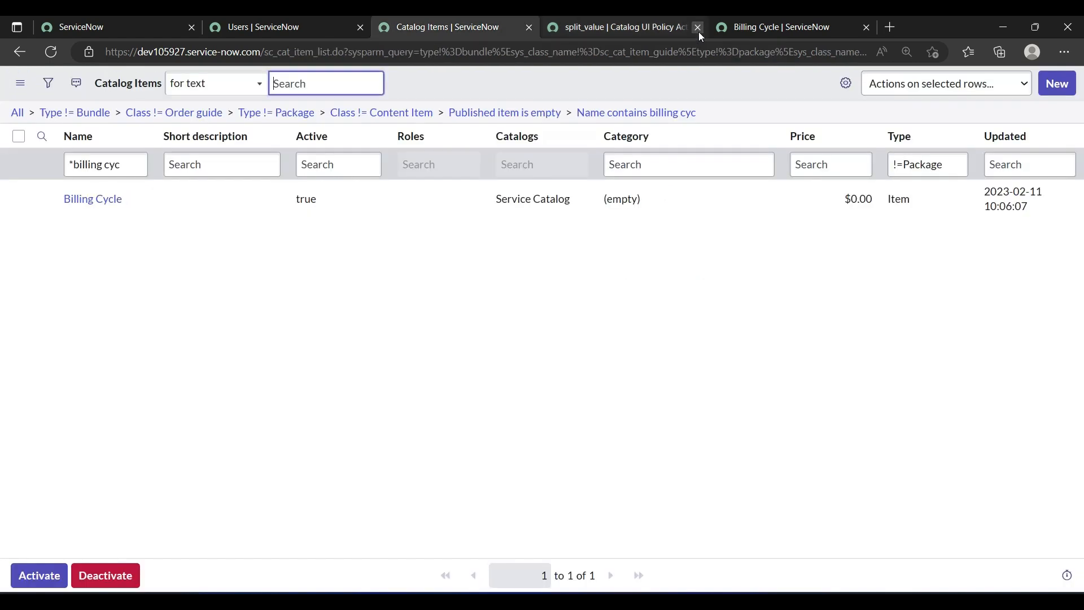
pyautogui.keyDown('ctrl'); pyautogui.click(98, 208); pyautogui.keyUp('ctrl')
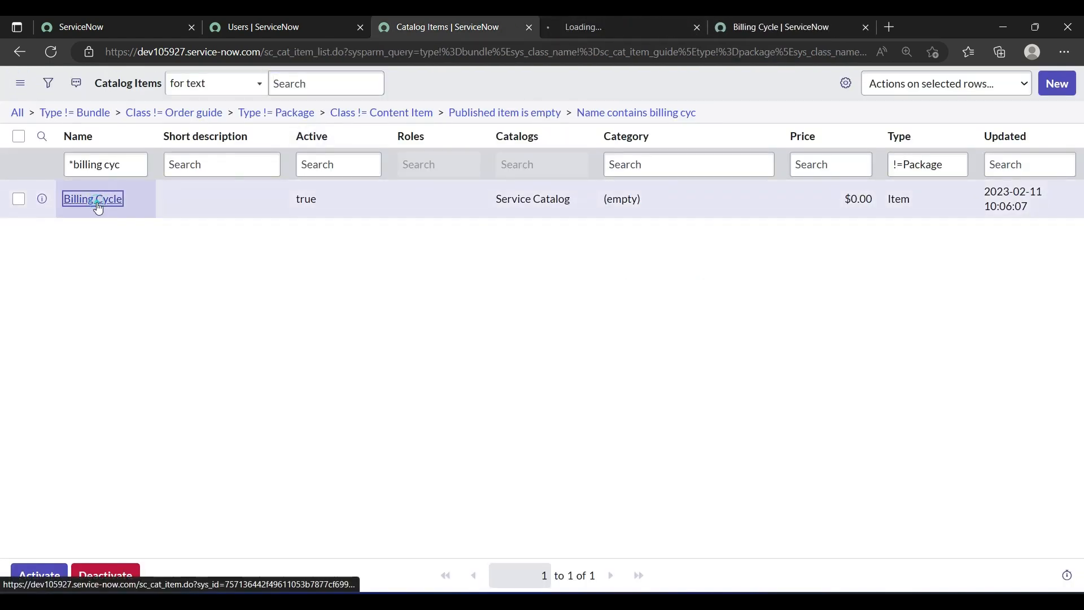
pyautogui.click(557, 25)
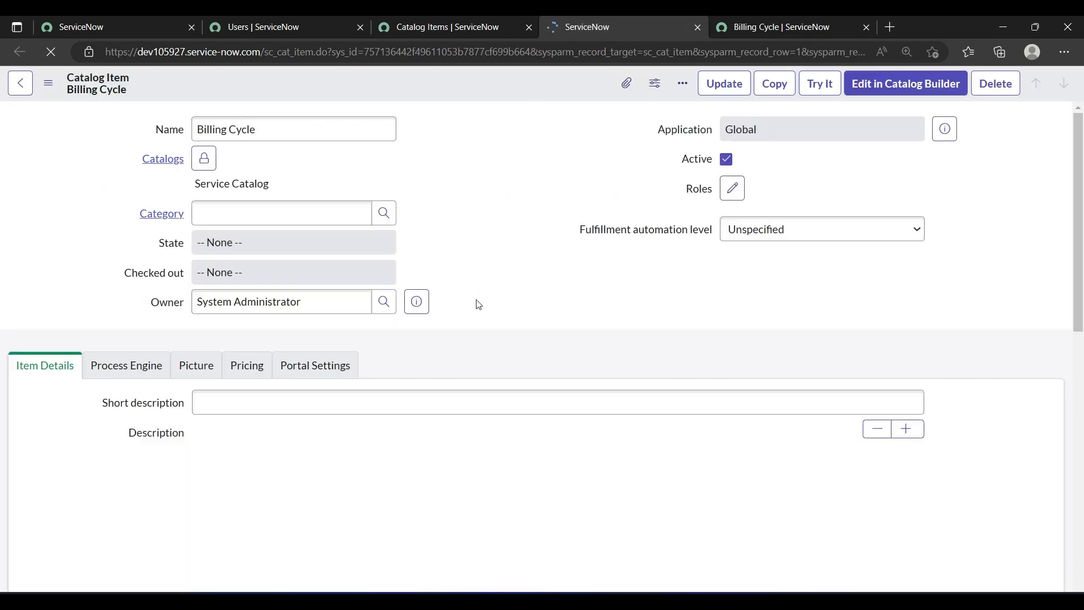
pyautogui.scroll(-10, 476, 303)
pyautogui.scroll(-15, 477, 304)
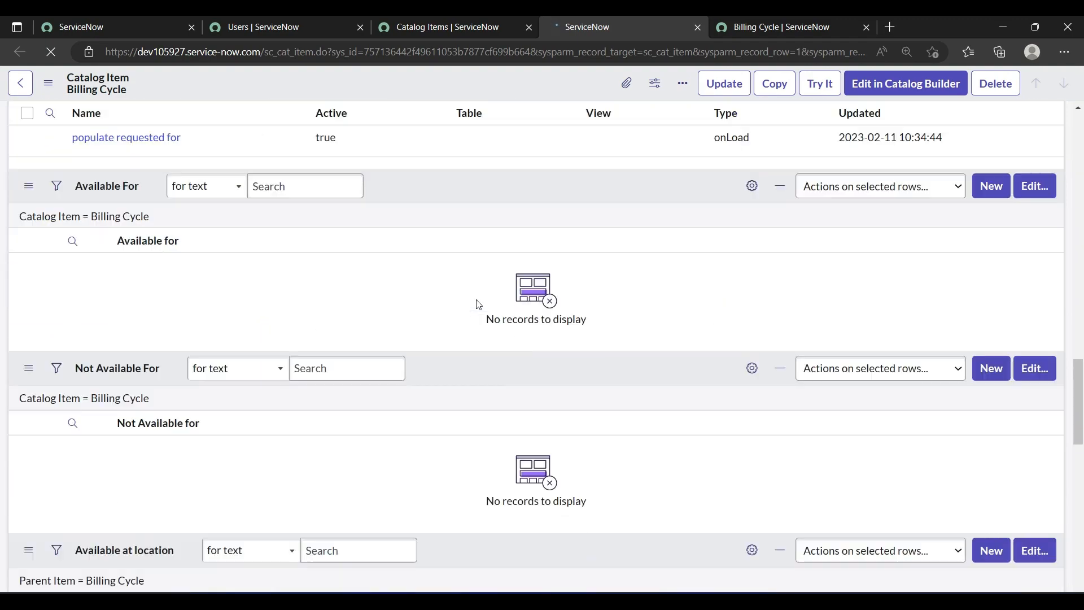
pyautogui.scroll(-15, 477, 304)
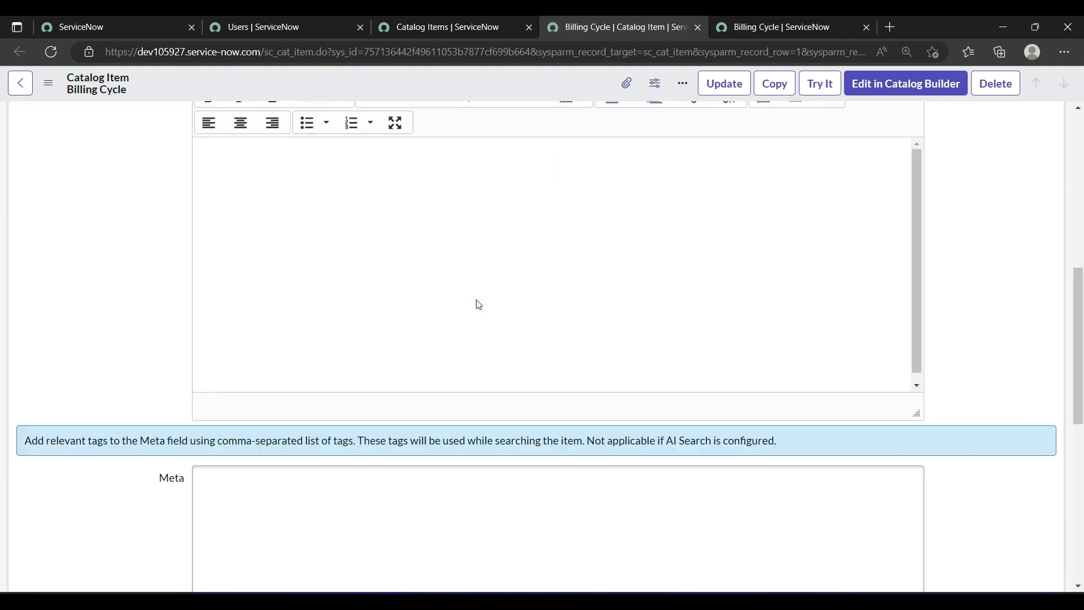
pyautogui.scroll(-10, 478, 305)
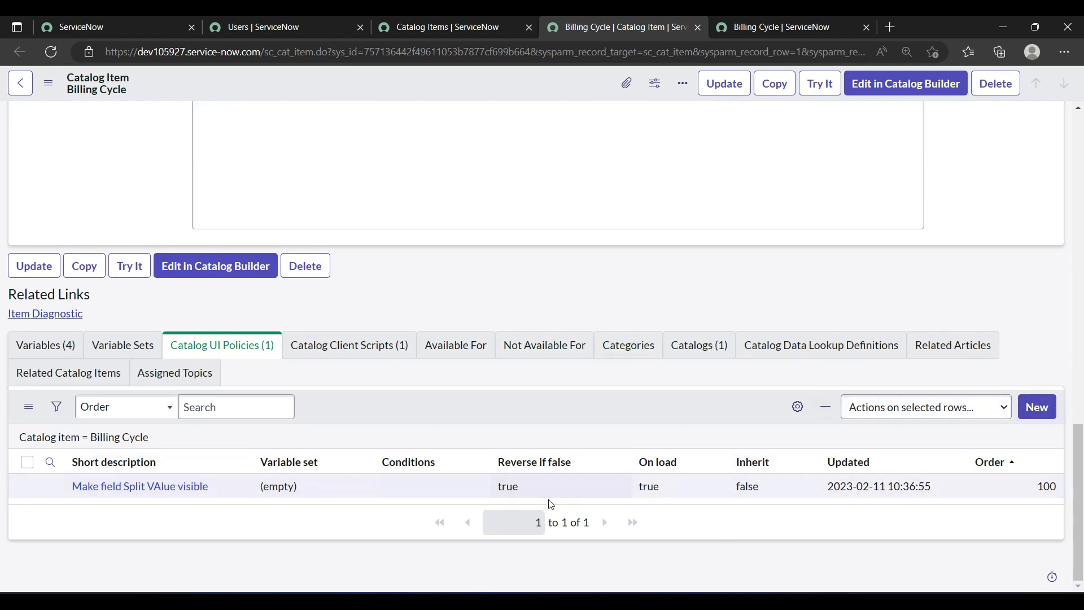
pyautogui.click(1036, 418)
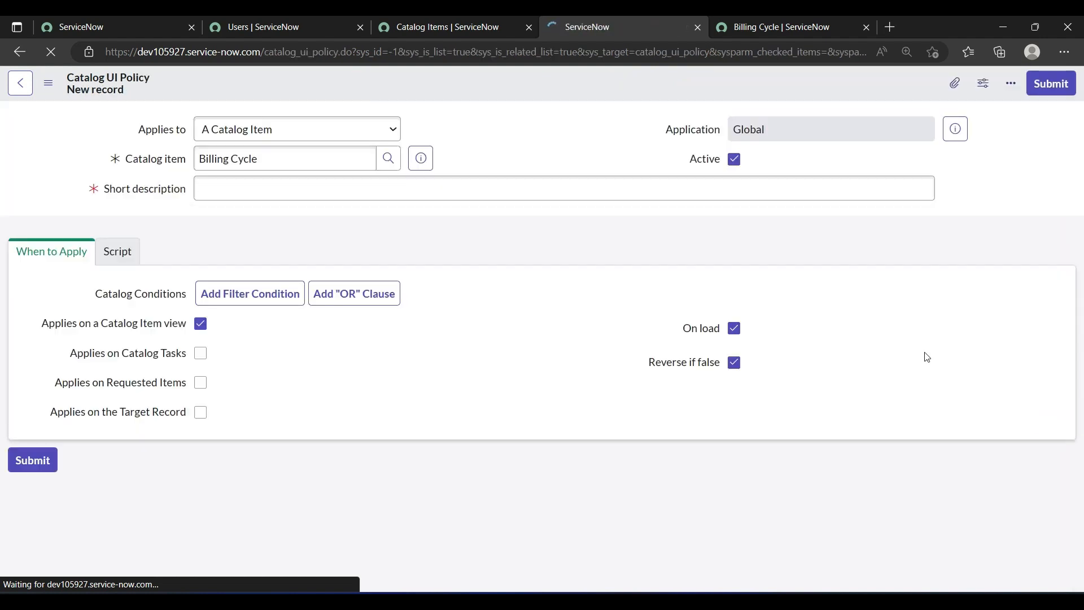
# Step: Enter "make frequency value visible" as the new UI policy's short description
pyautogui.click(280, 193)
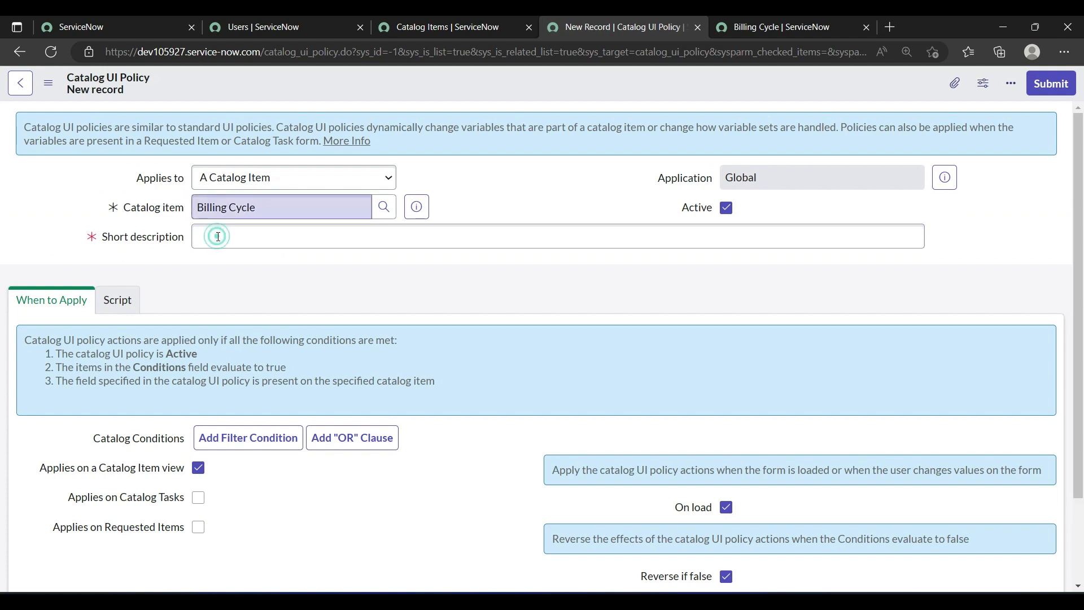
pyautogui.click(218, 236)
pyautogui.write('m')
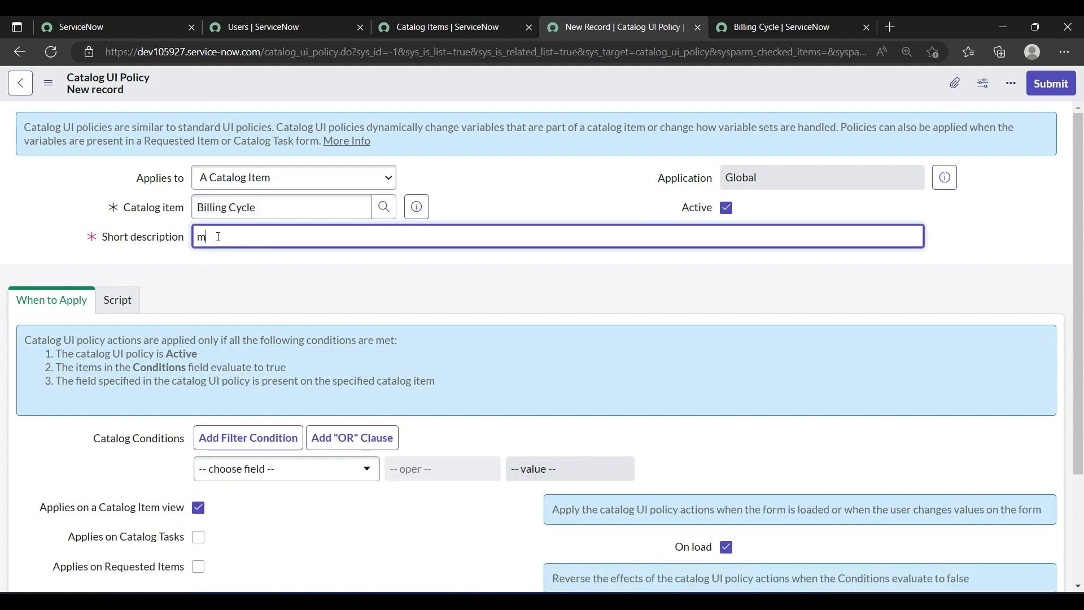
pyautogui.write('ake frequency value visible')
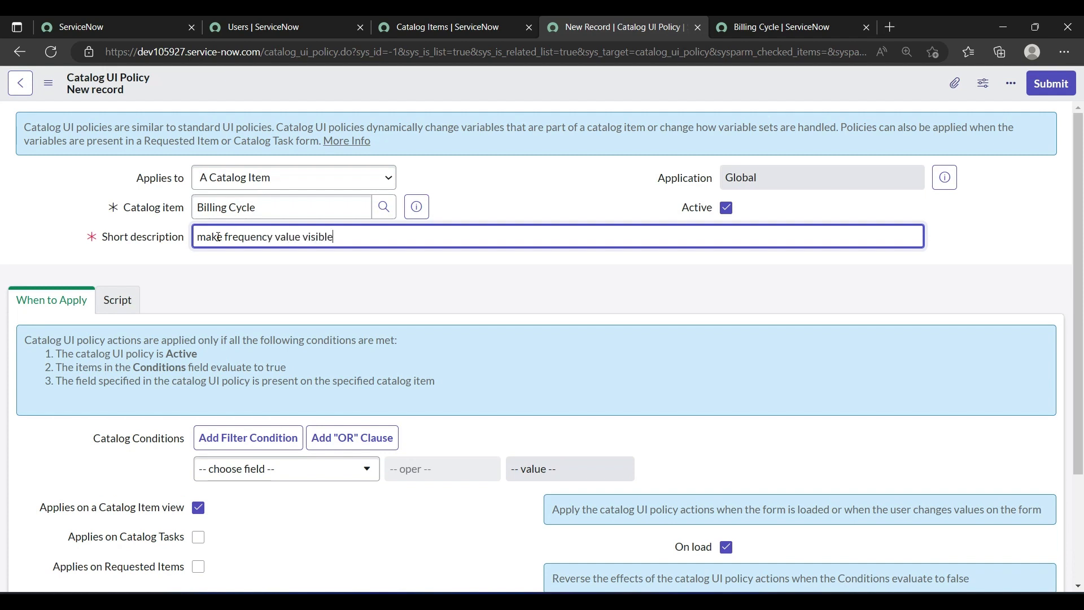
pyautogui.click(219, 285)
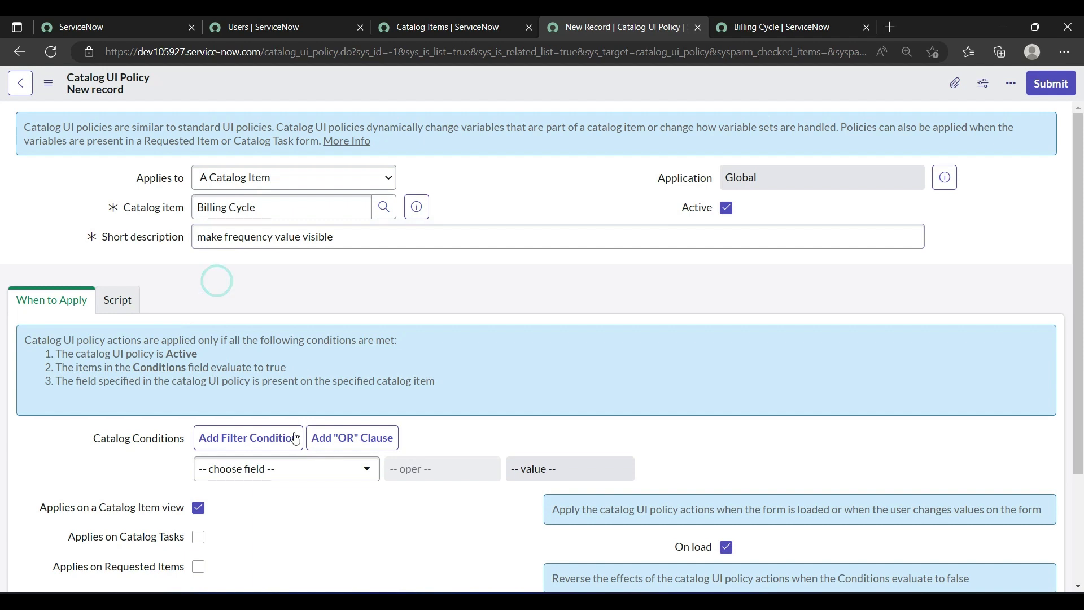
# Step: Set the catalog condition to request_type is Frequency Value, and save the UI policy without leaving the record
pyautogui.click(285, 453)
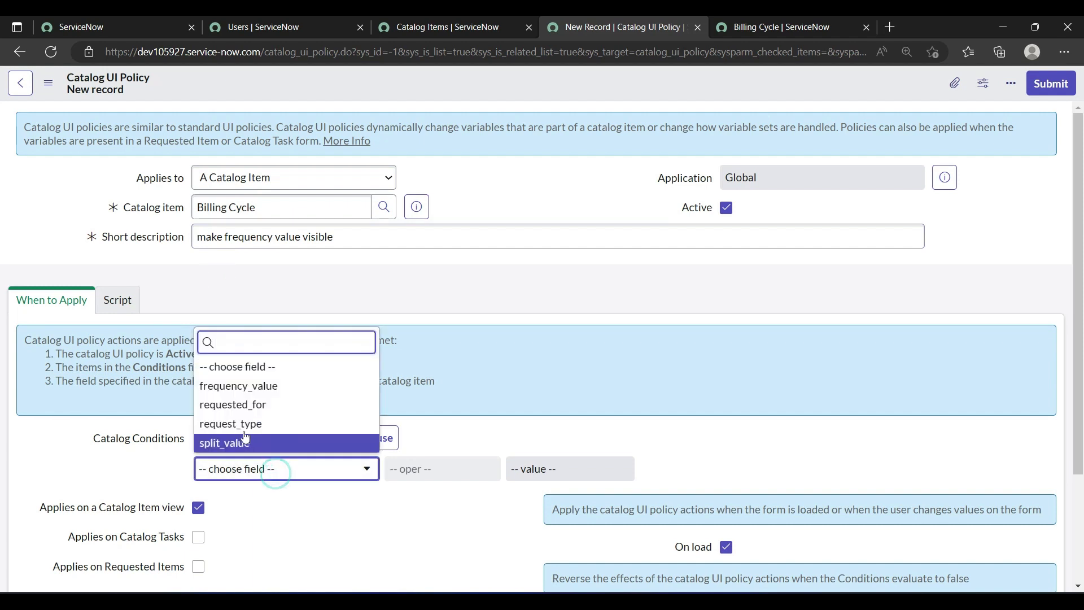
pyautogui.click(536, 480)
pyautogui.click(536, 478)
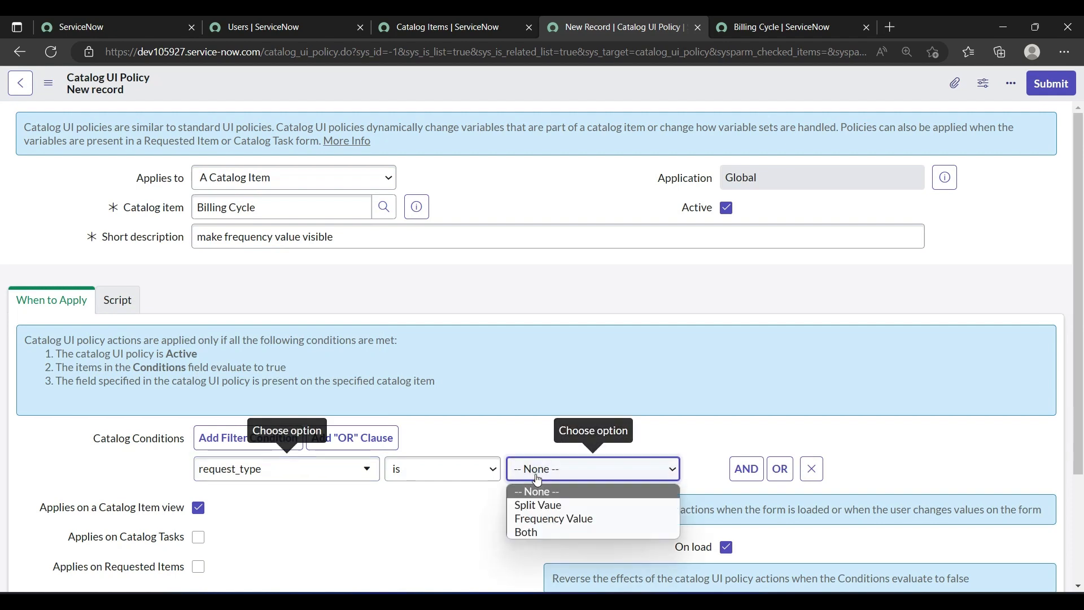
pyautogui.click(539, 519)
pyautogui.scroll(-3, 450, 520)
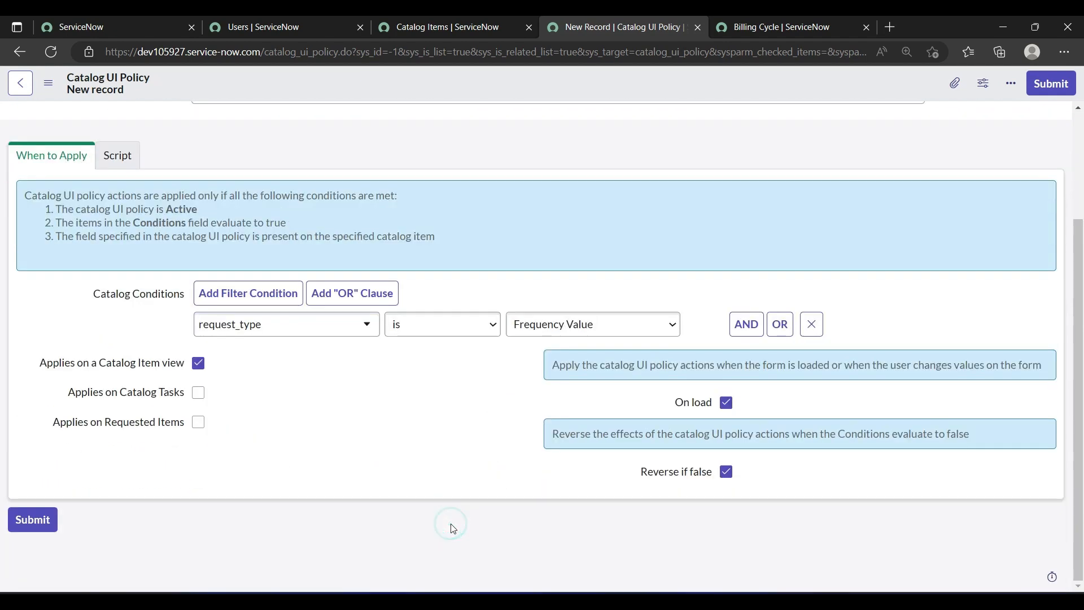
pyautogui.rightClick(494, 87)
pyautogui.click(503, 93)
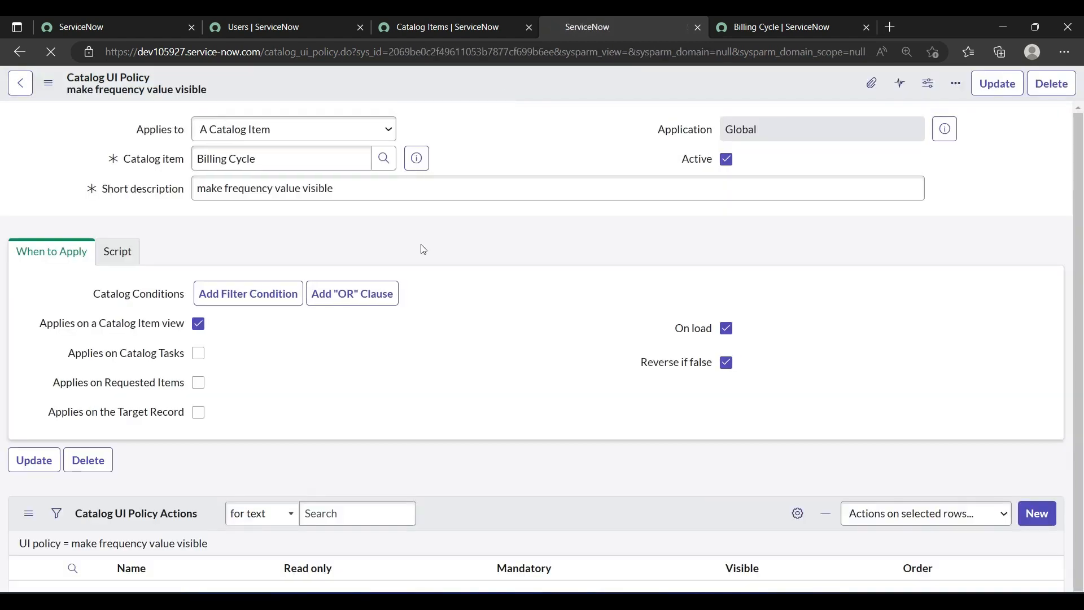
# Step: Start a new action for the frequency UI policy and choose frequency_value as its variable name
pyautogui.scroll(-1, 333, 381)
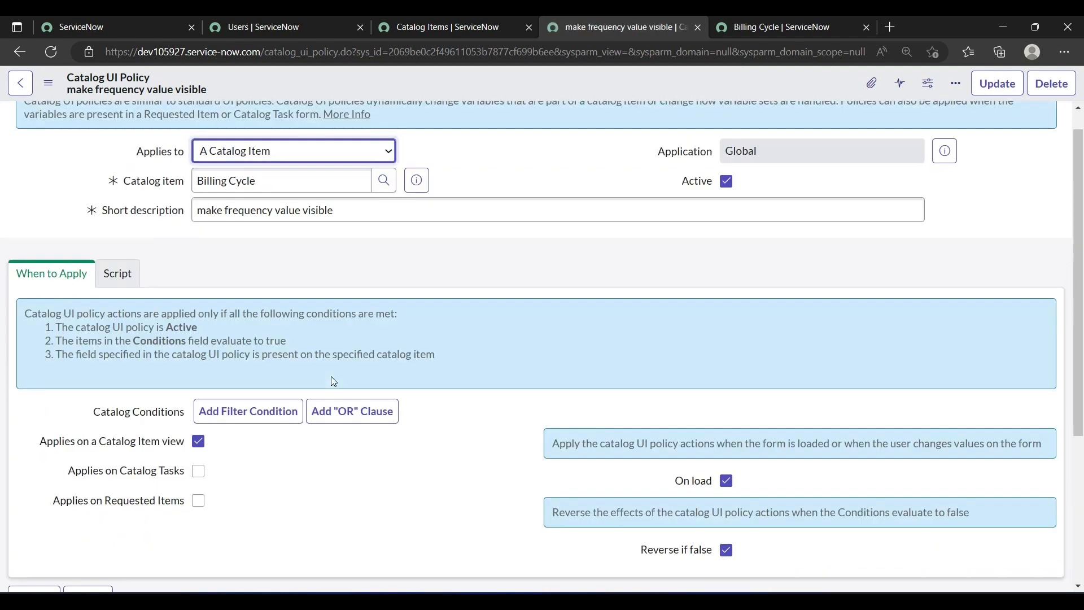
pyautogui.scroll(-1, 333, 382)
pyautogui.scroll(-3, 333, 381)
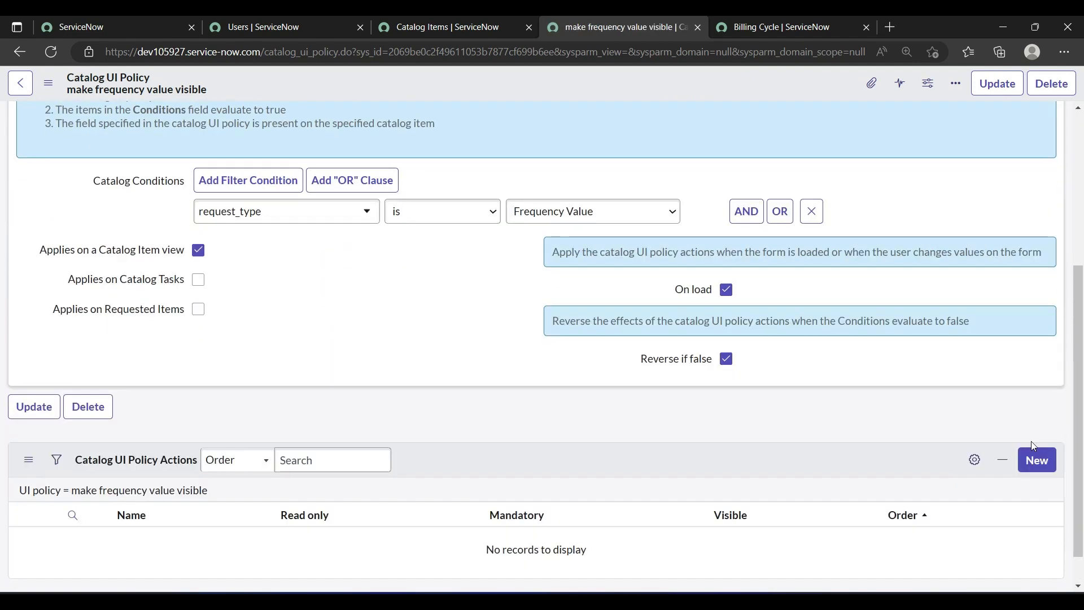
pyautogui.click(1032, 470)
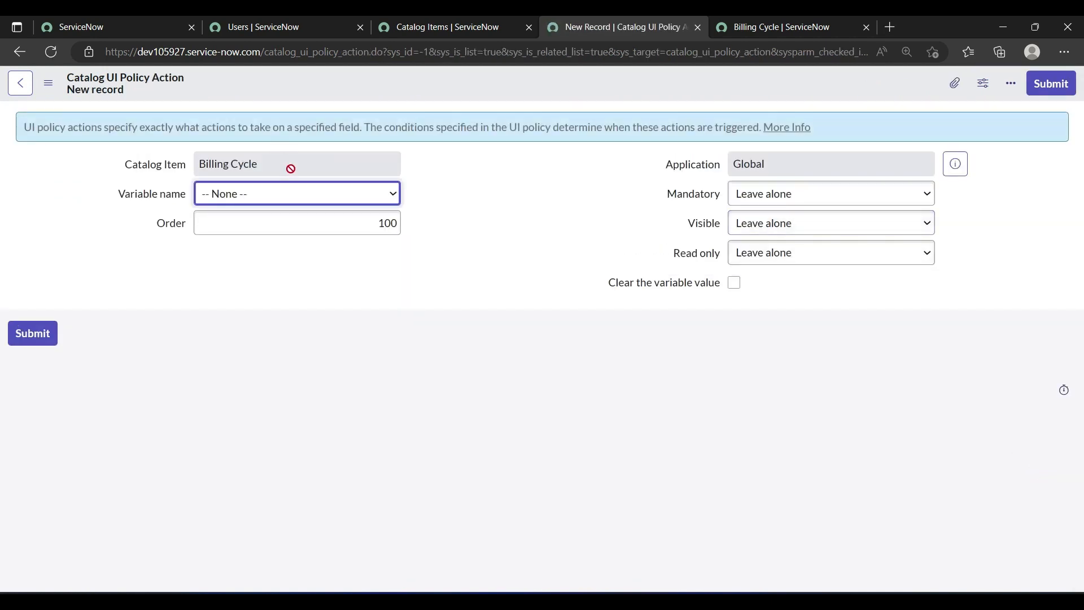
pyautogui.click(304, 195)
pyautogui.click(264, 218)
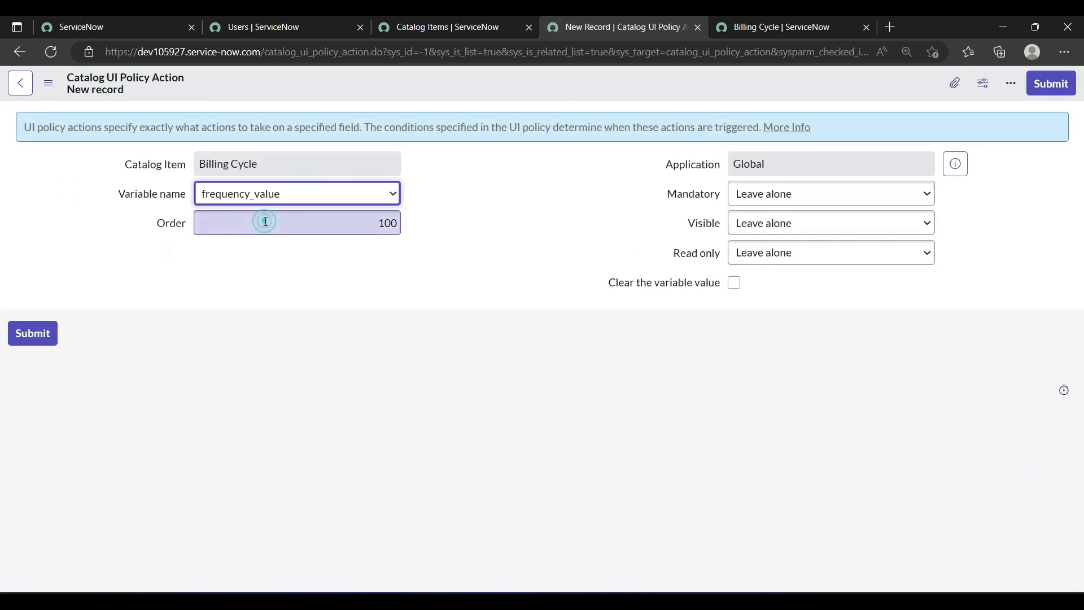
# Step: Set Mandatory and Visible to True for the frequency_value policy action, and save it
pyautogui.click(769, 197)
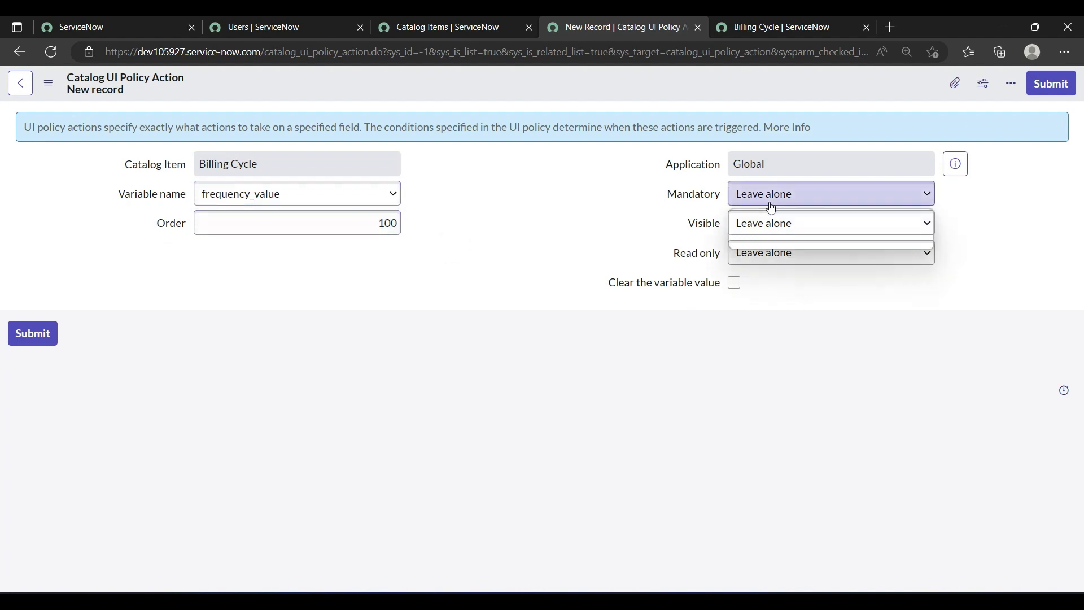
pyautogui.click(749, 229)
pyautogui.click(751, 229)
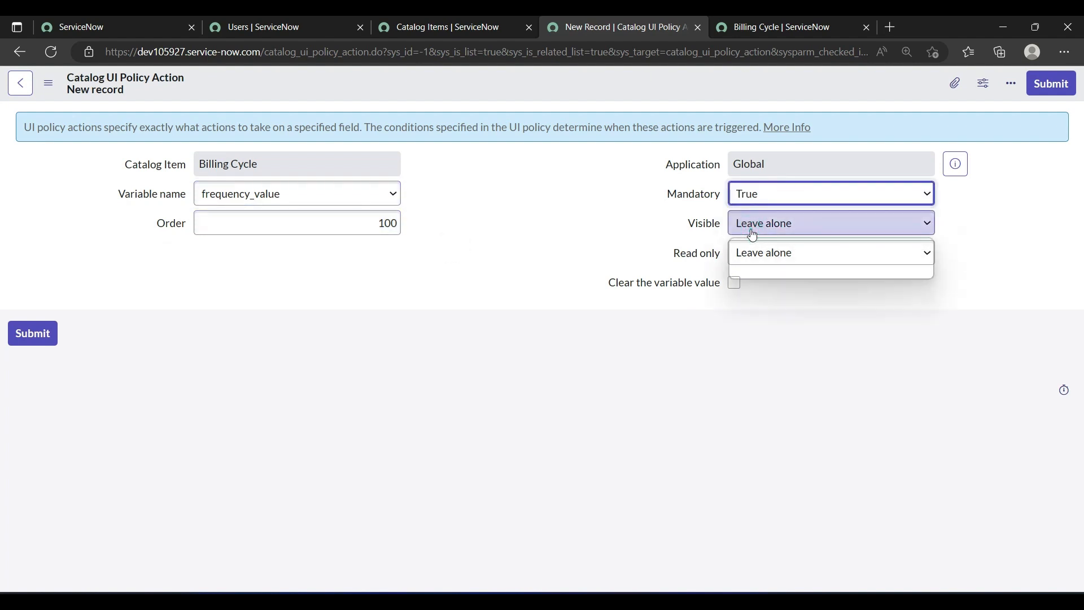
pyautogui.click(757, 263)
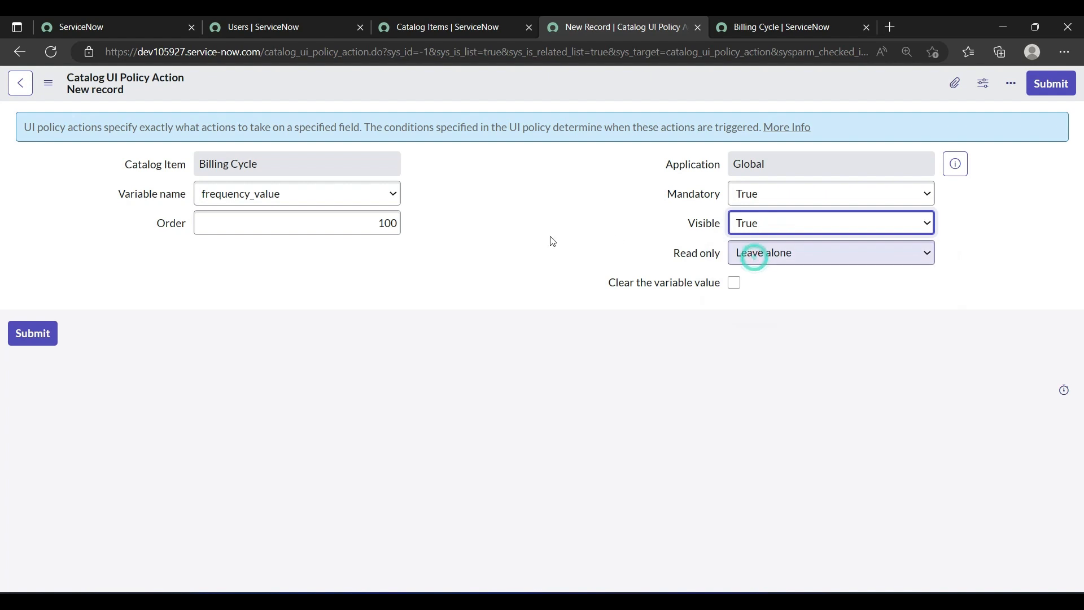
pyautogui.click(374, 221)
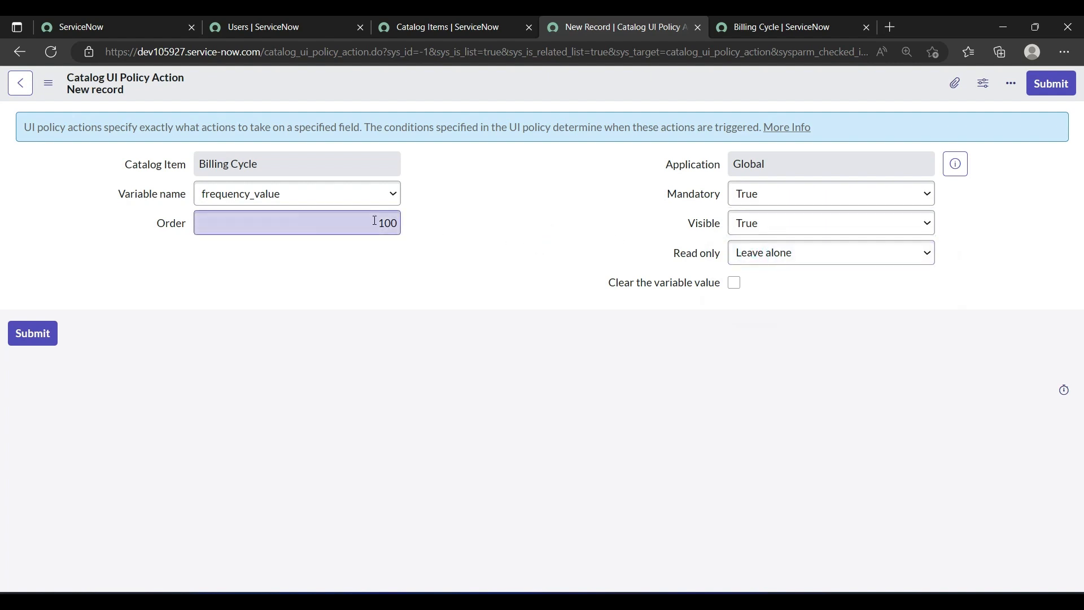
pyautogui.click(351, 290)
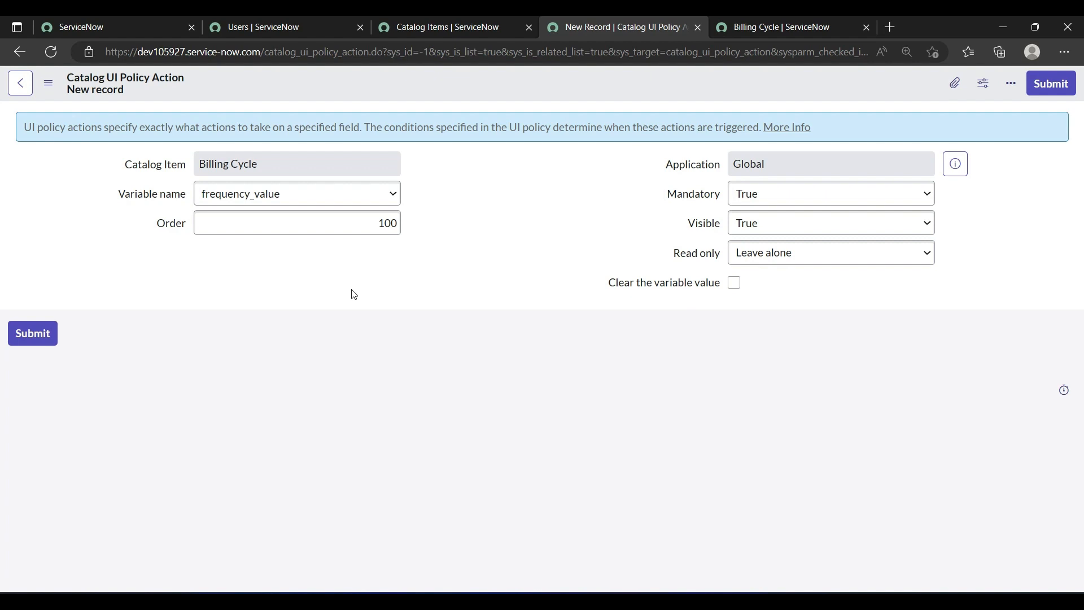
pyautogui.rightClick(486, 80)
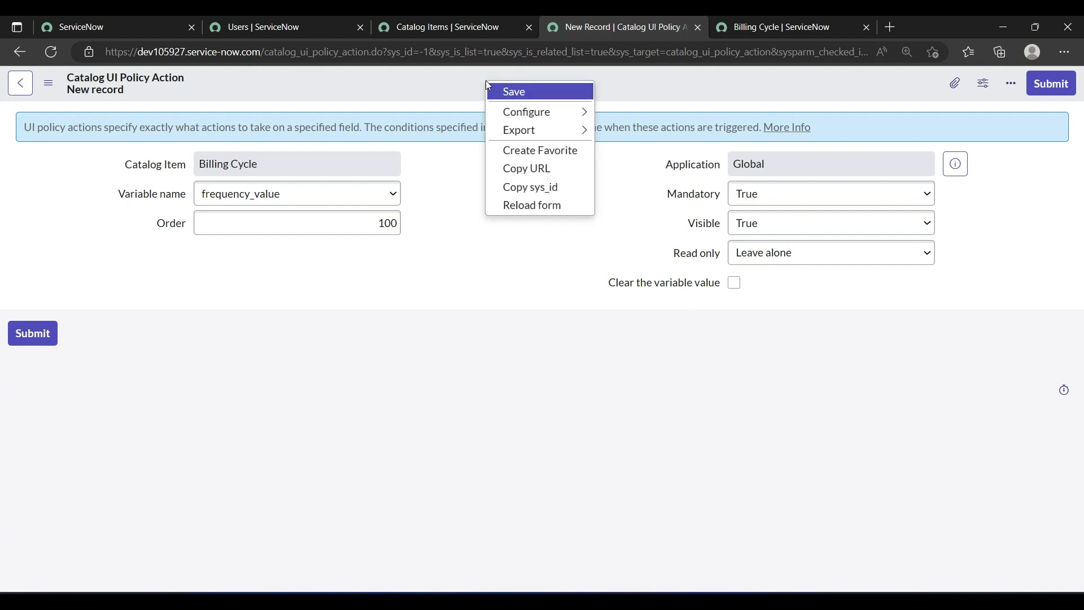
pyautogui.click(502, 92)
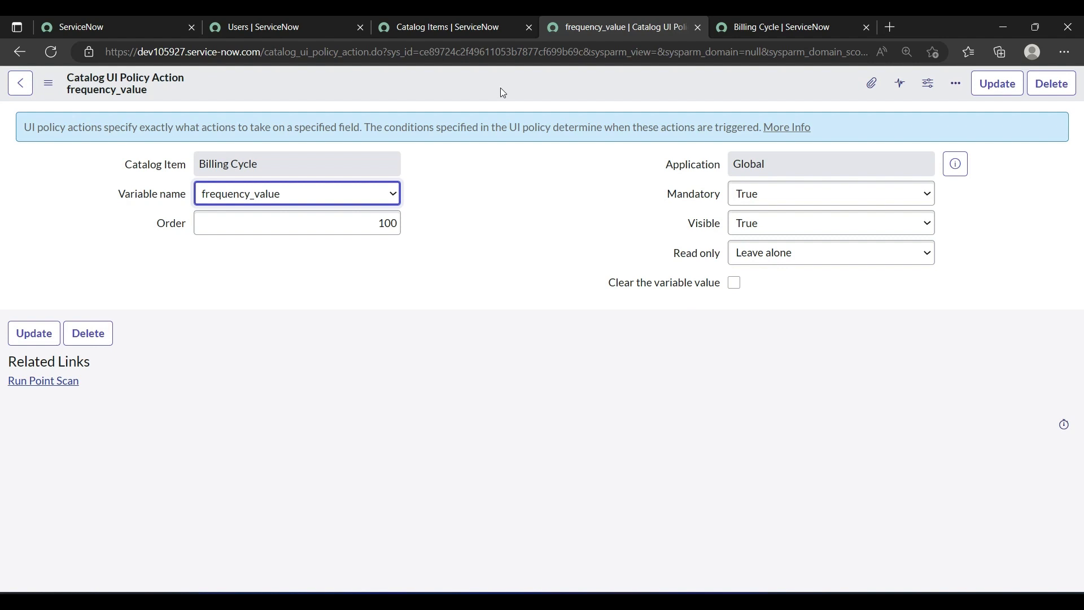
# Step: Close the frequency_value action, return to the Billing Cycle catalog item, and start a third catalog UI policy
pyautogui.click(698, 28)
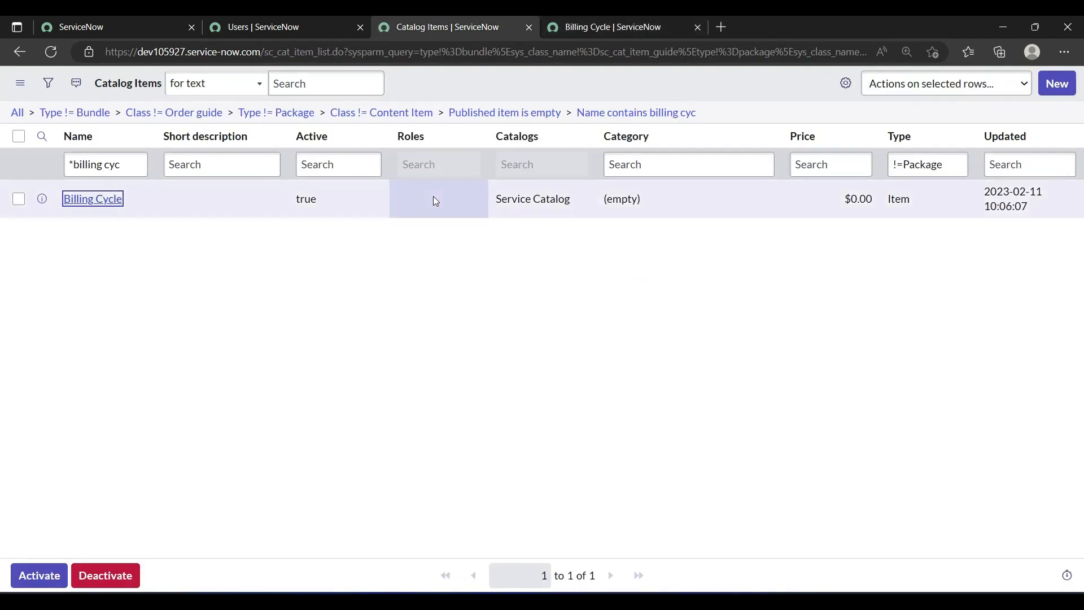
pyautogui.middleClick(94, 199)
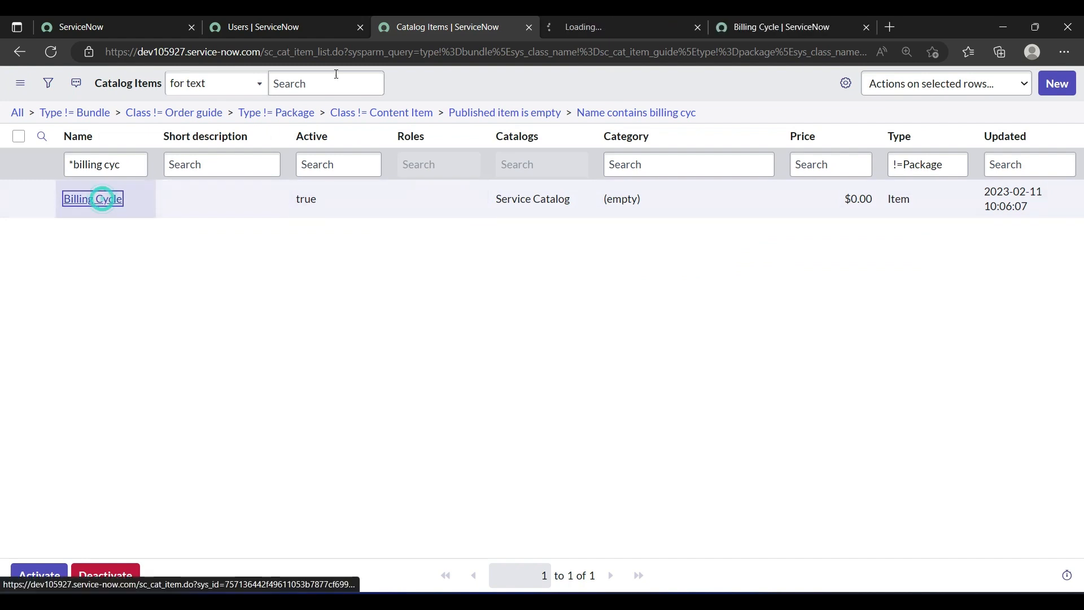
pyautogui.click(612, 22)
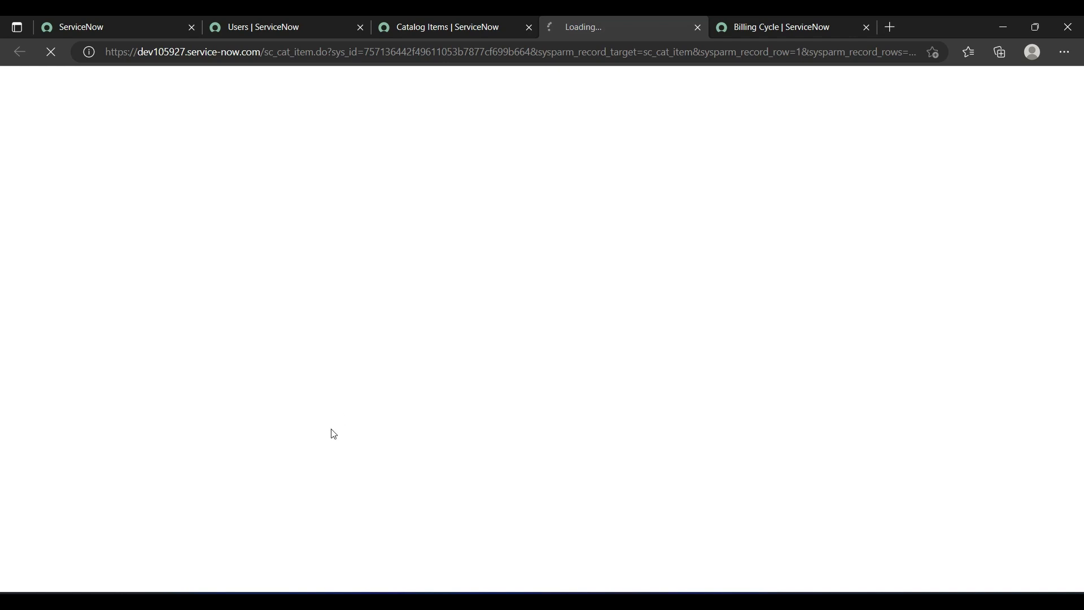
pyautogui.scroll(-2, 332, 433)
pyautogui.scroll(-20, 333, 433)
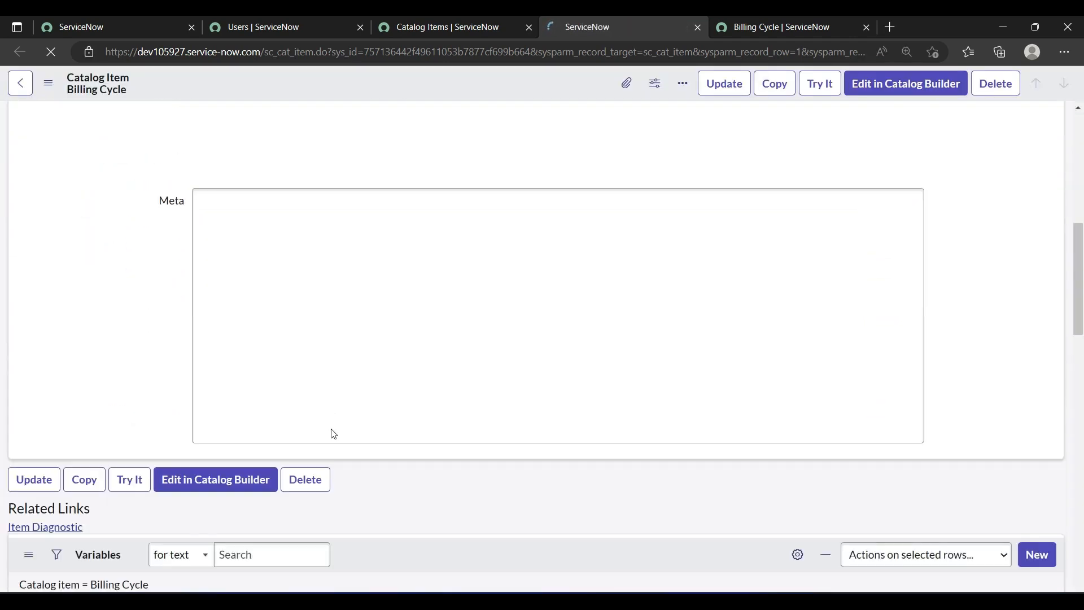
pyautogui.scroll(-10, 333, 433)
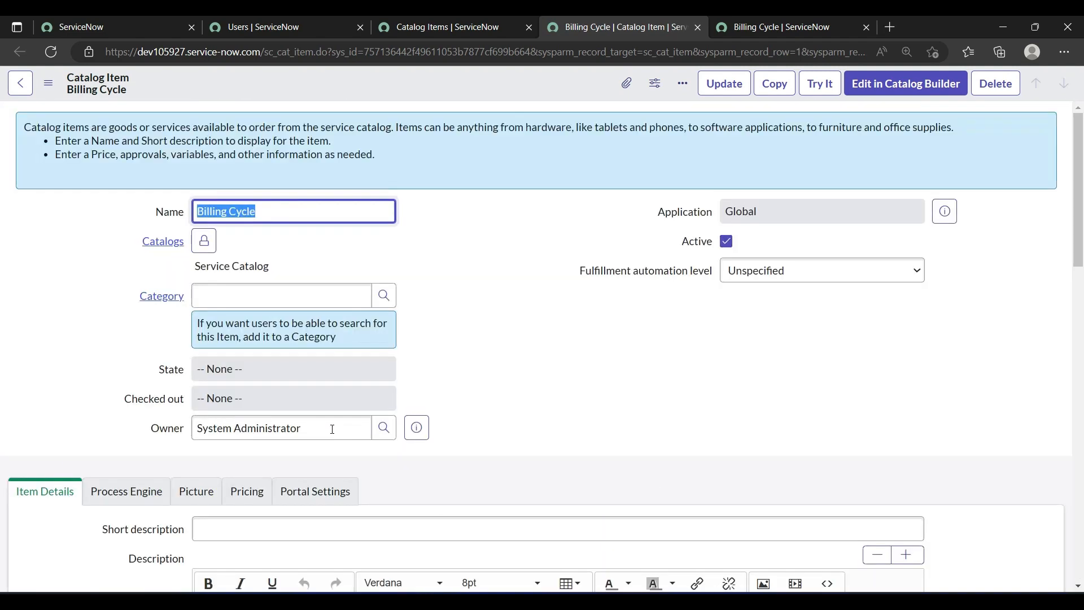
pyautogui.scroll(-15, 333, 428)
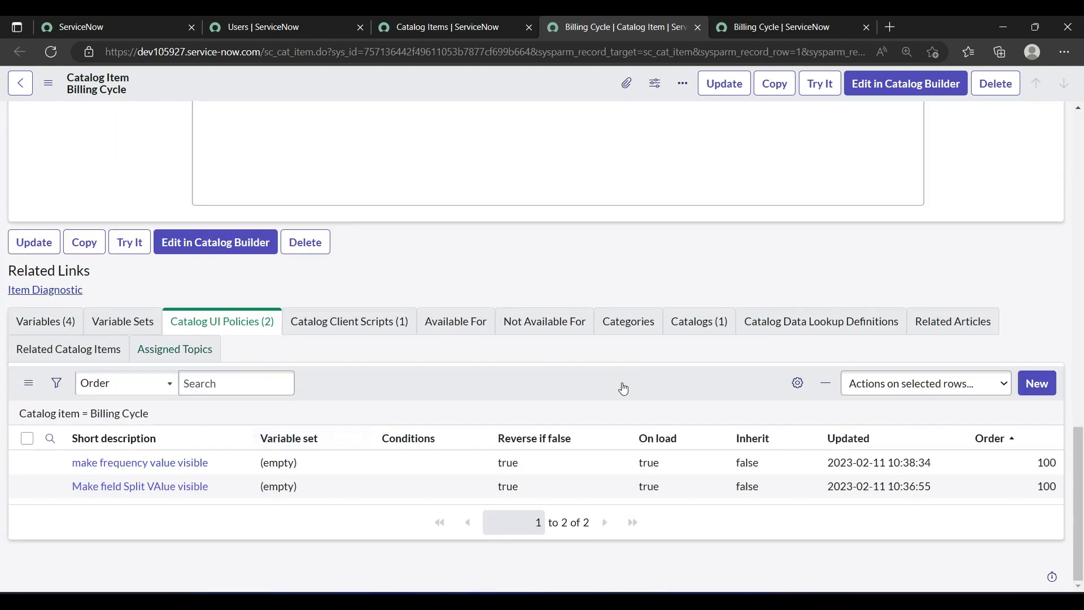
pyautogui.click(1041, 391)
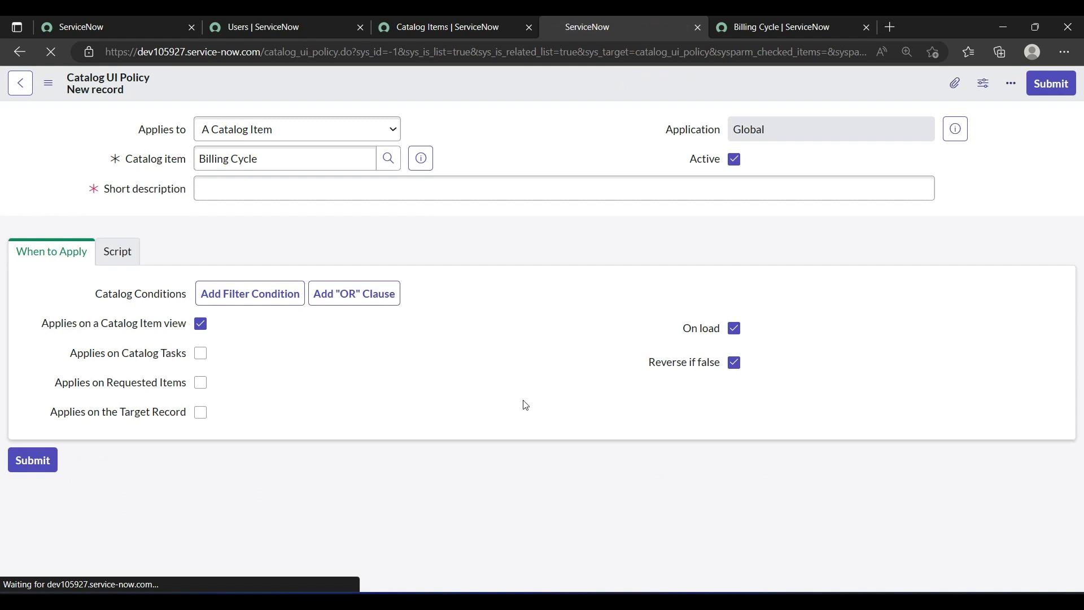
# Step: Enter "make split and frequency value visible" as the short description of the new catalog UI policy
pyautogui.click(225, 181)
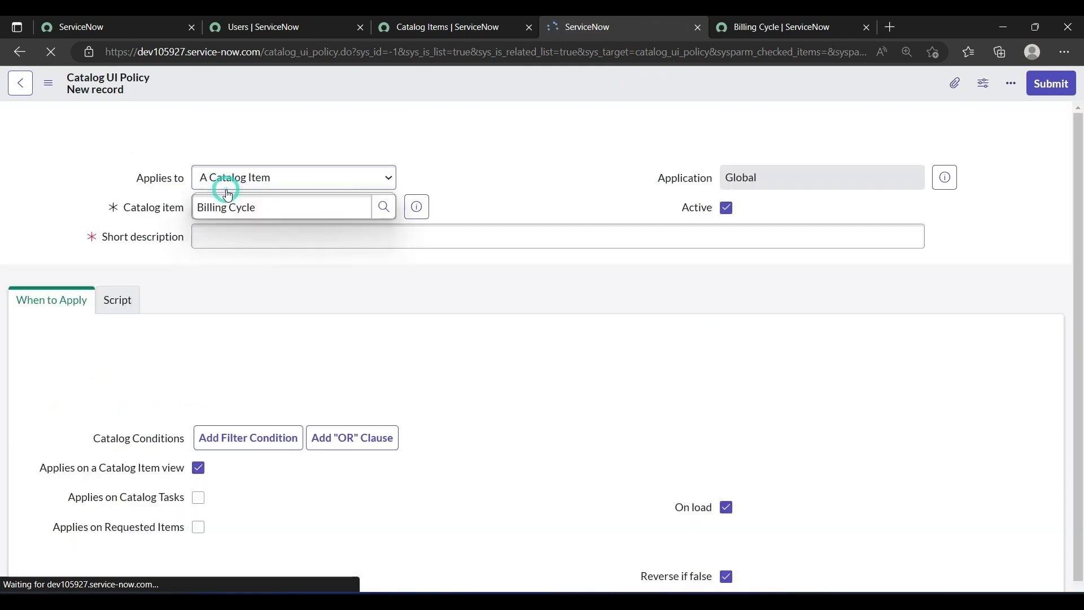
pyautogui.click(208, 239)
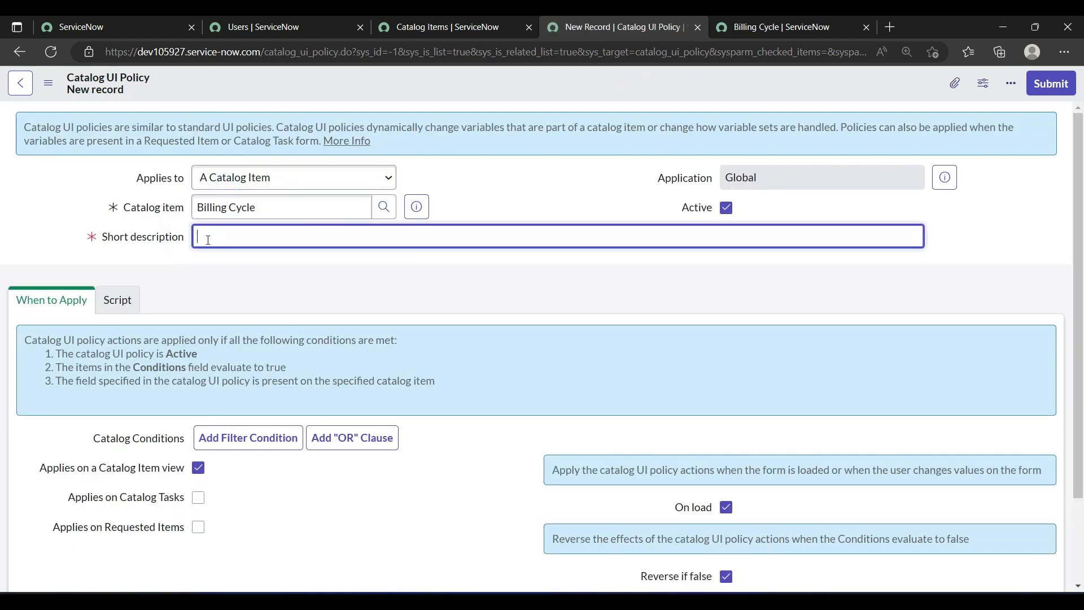
pyautogui.write('mak')
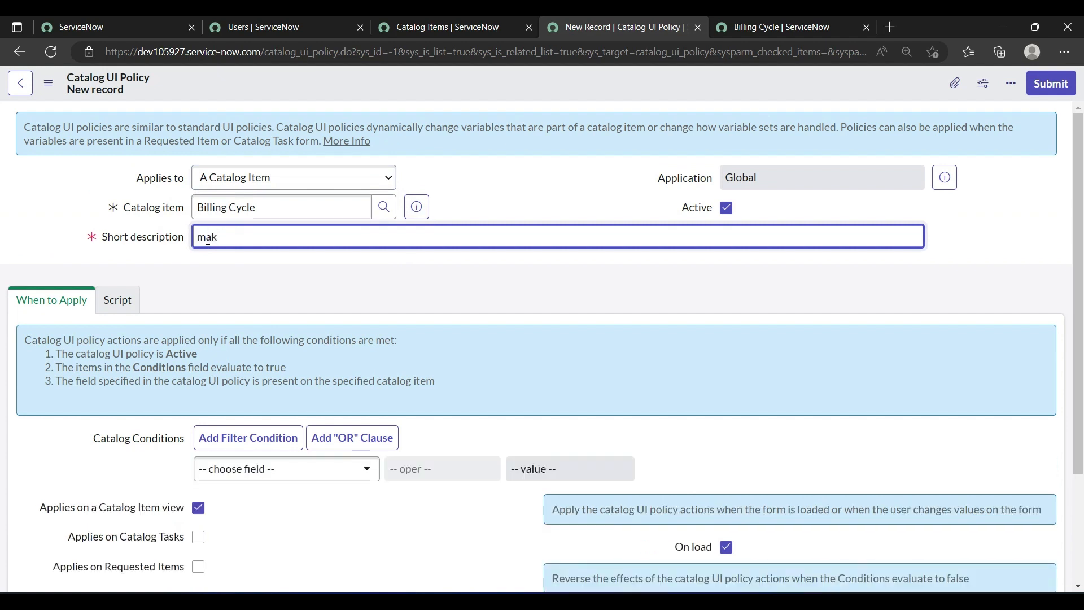
pyautogui.write('e split and freque')
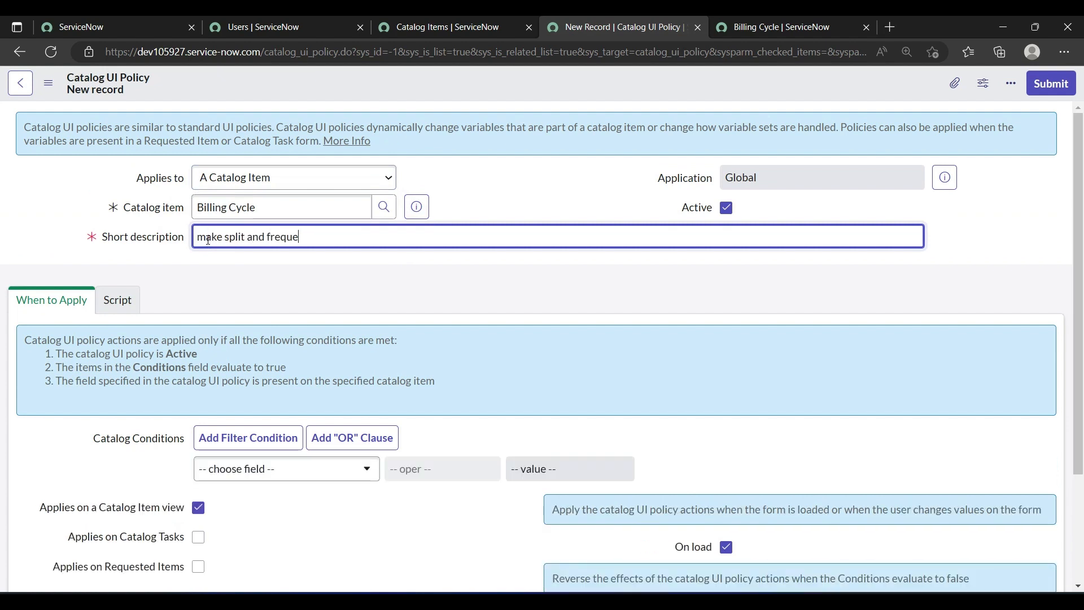
pyautogui.write('ncy value visible')
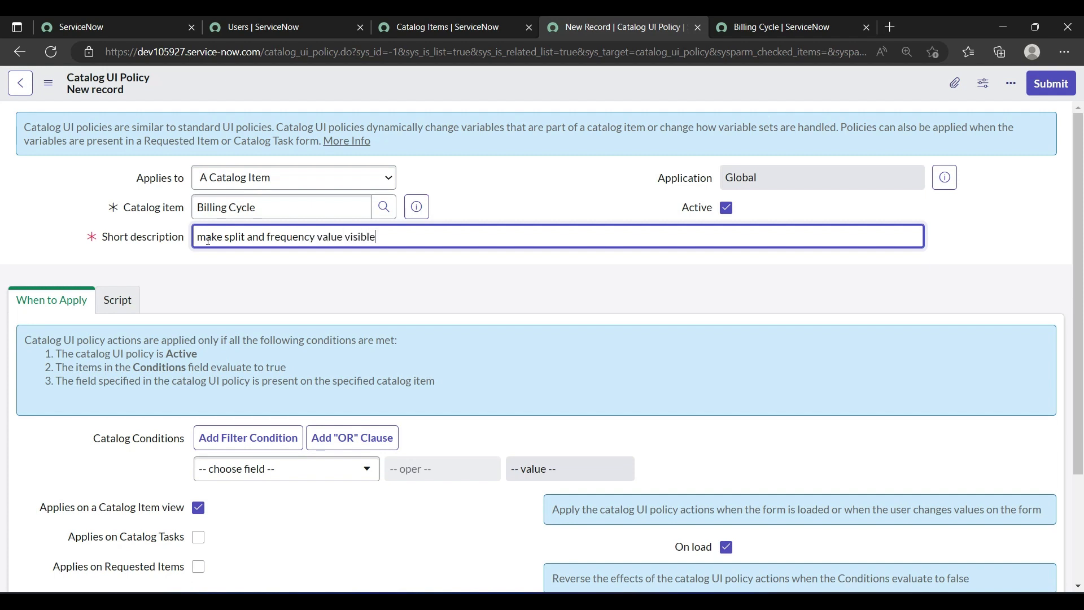
pyautogui.click(230, 269)
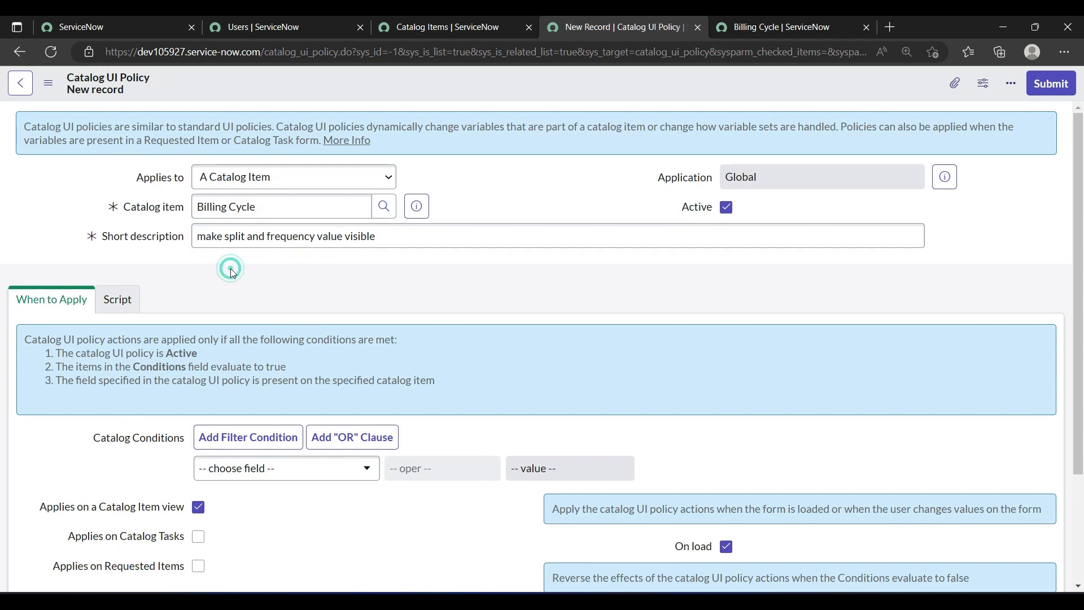
# Step: Set the catalog condition to request_type is Both, and save the UI policy without leaving the record
pyautogui.scroll(-1, 232, 271)
pyautogui.click(317, 399)
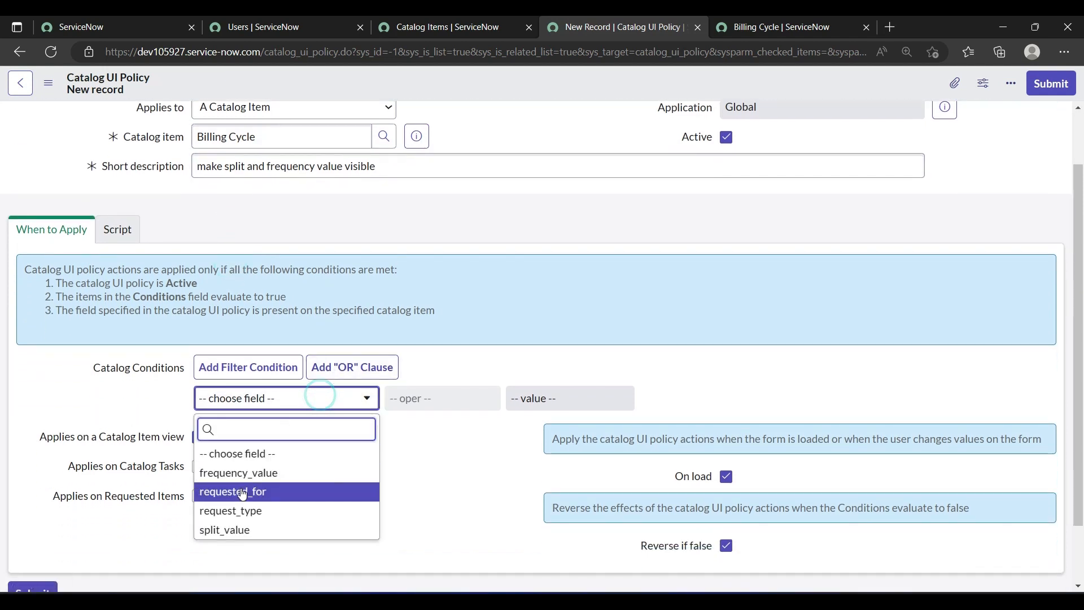
pyautogui.click(528, 401)
pyautogui.click(528, 398)
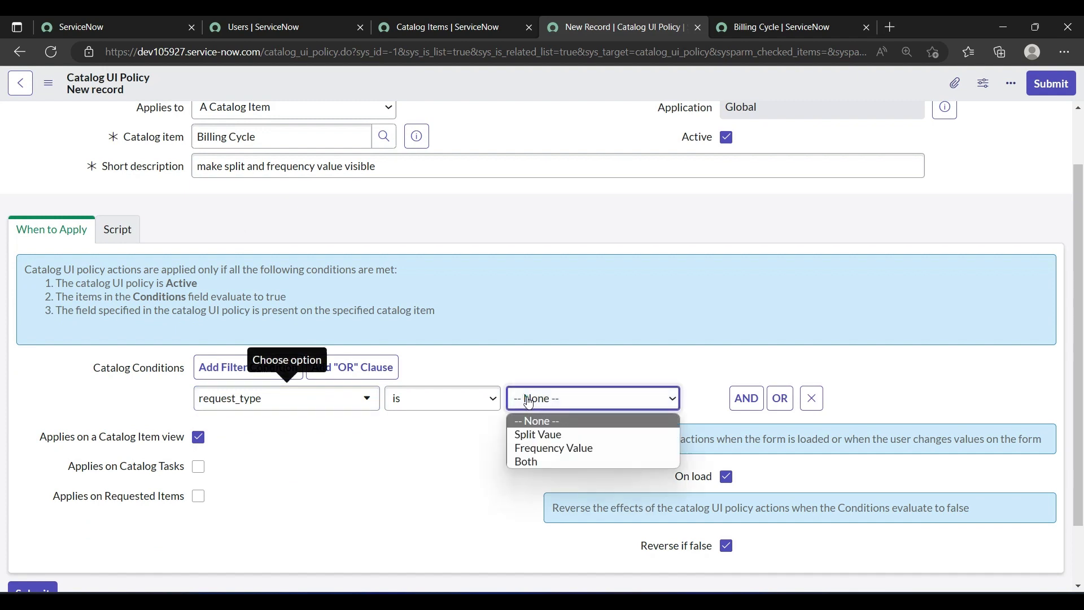
pyautogui.click(518, 461)
pyautogui.click(433, 485)
pyautogui.scroll(-2, 433, 485)
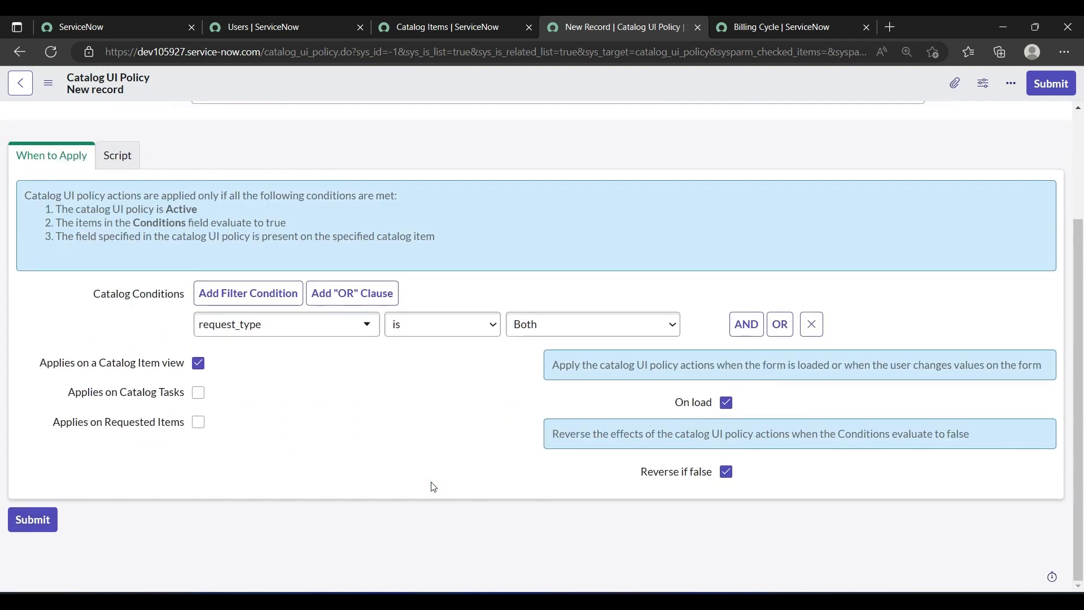
pyautogui.rightClick(500, 80)
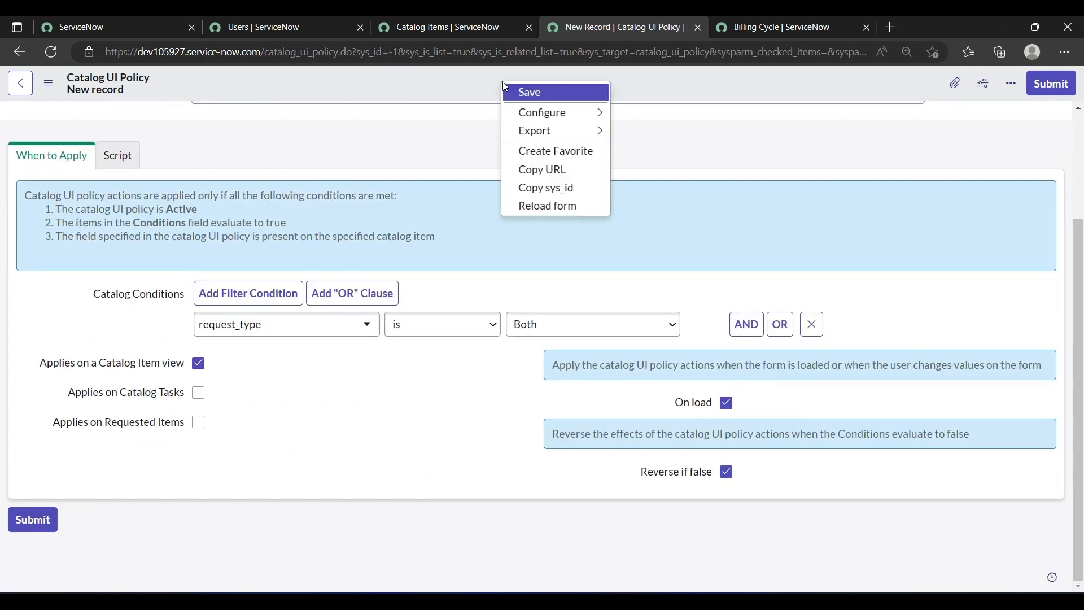
pyautogui.click(516, 89)
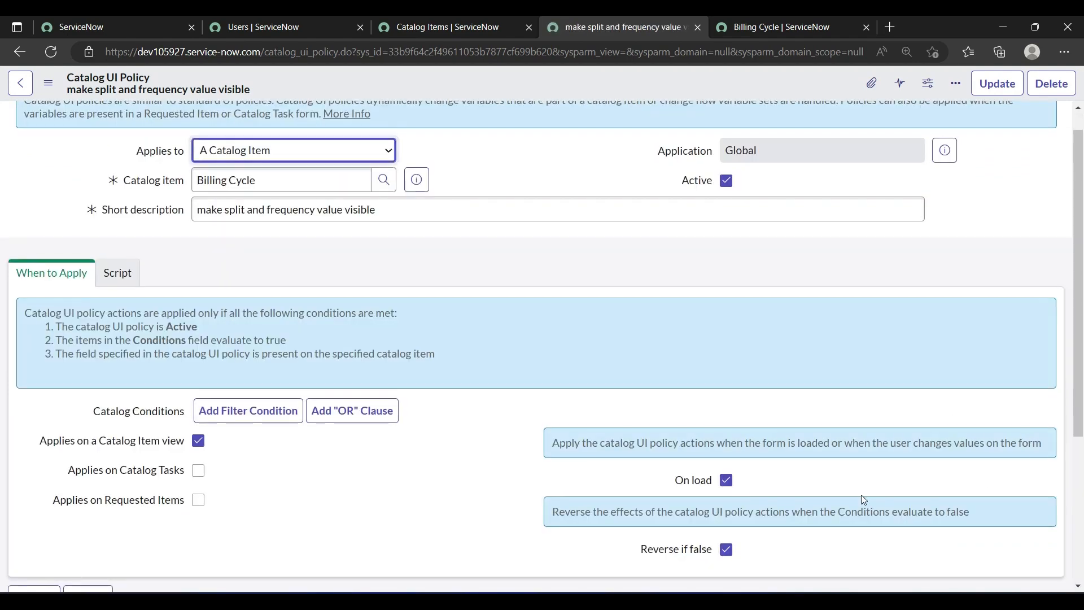
# Step: Start a new action for the split and frequency UI policy and choose split_value as its variable name
pyautogui.scroll(-4, 864, 496)
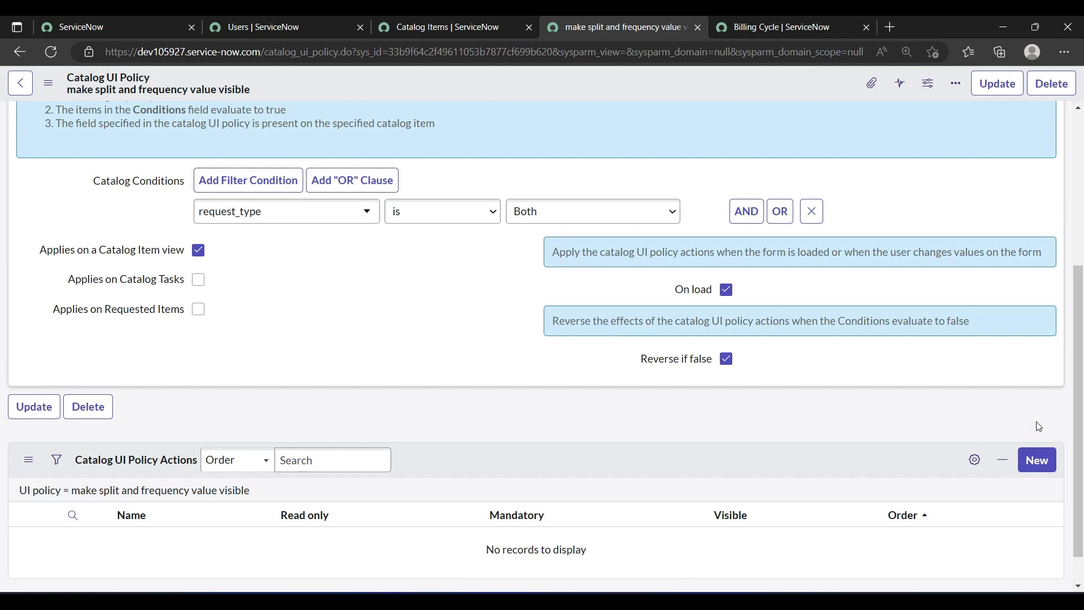
pyautogui.click(1039, 463)
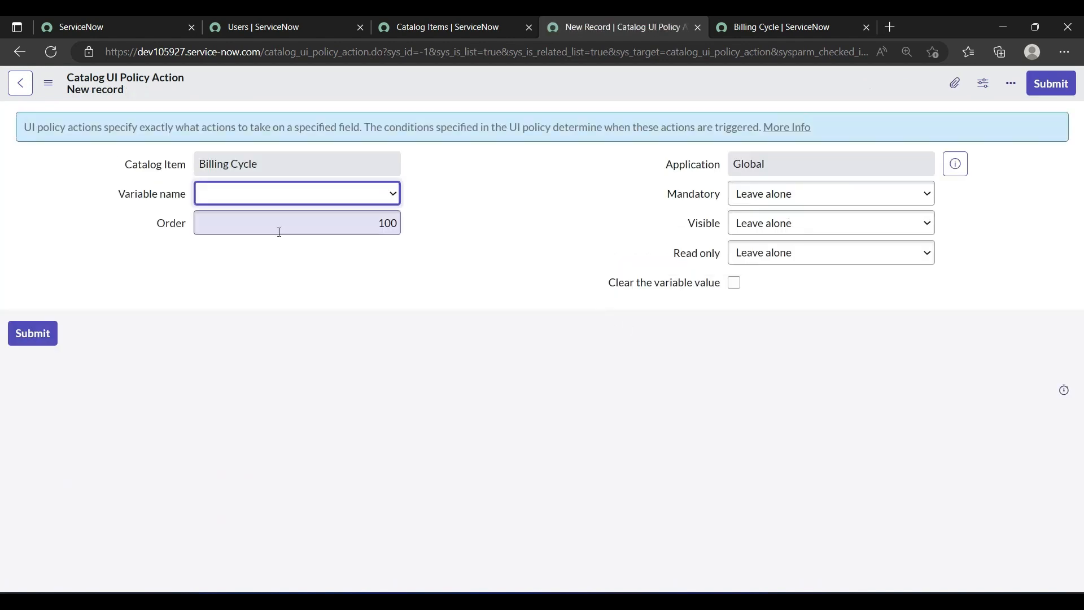
pyautogui.click(320, 197)
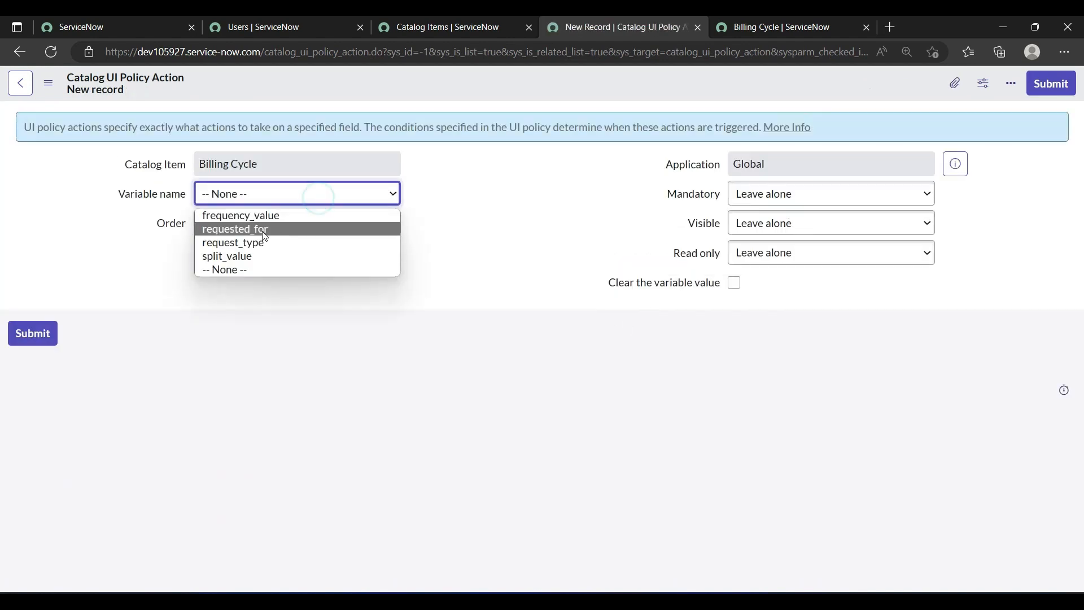
pyautogui.click(237, 255)
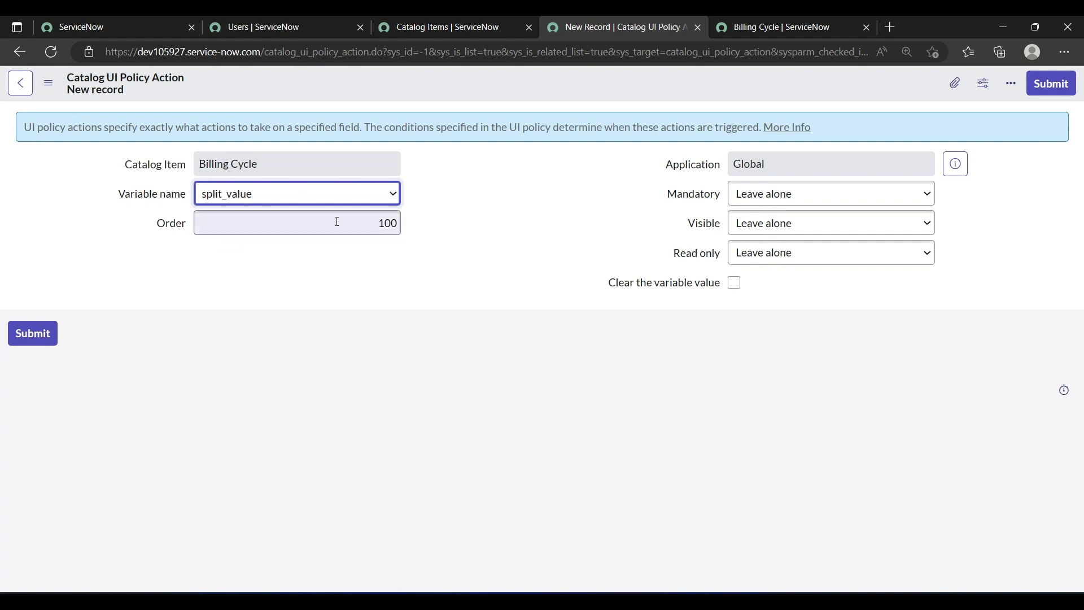
# Step: Set Mandatory and Visible to True for the split_value policy action, and save it
pyautogui.click(762, 189)
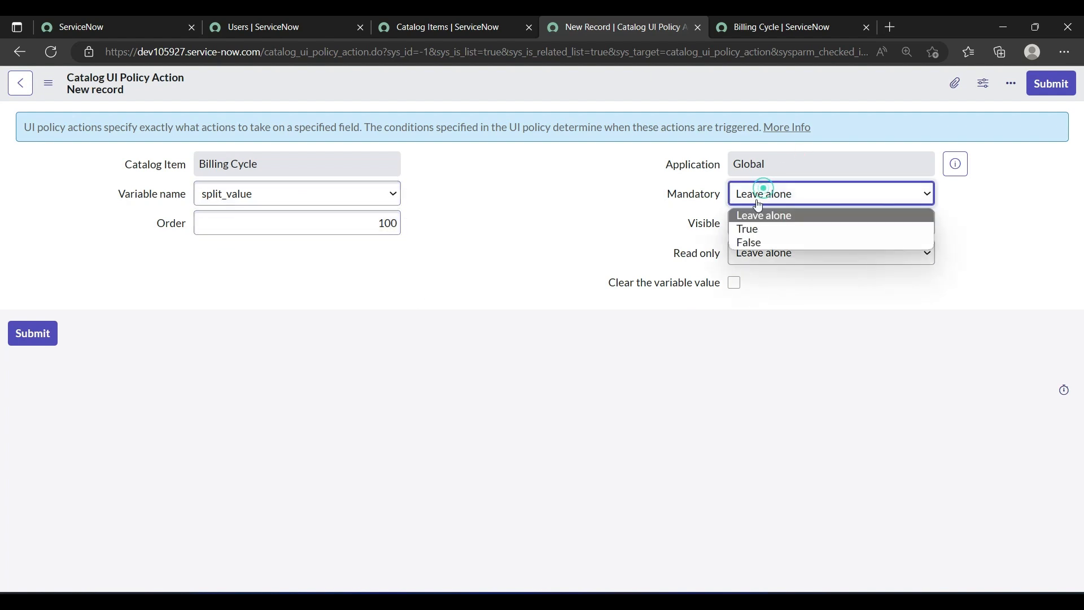
pyautogui.click(749, 228)
pyautogui.click(750, 226)
pyautogui.click(749, 261)
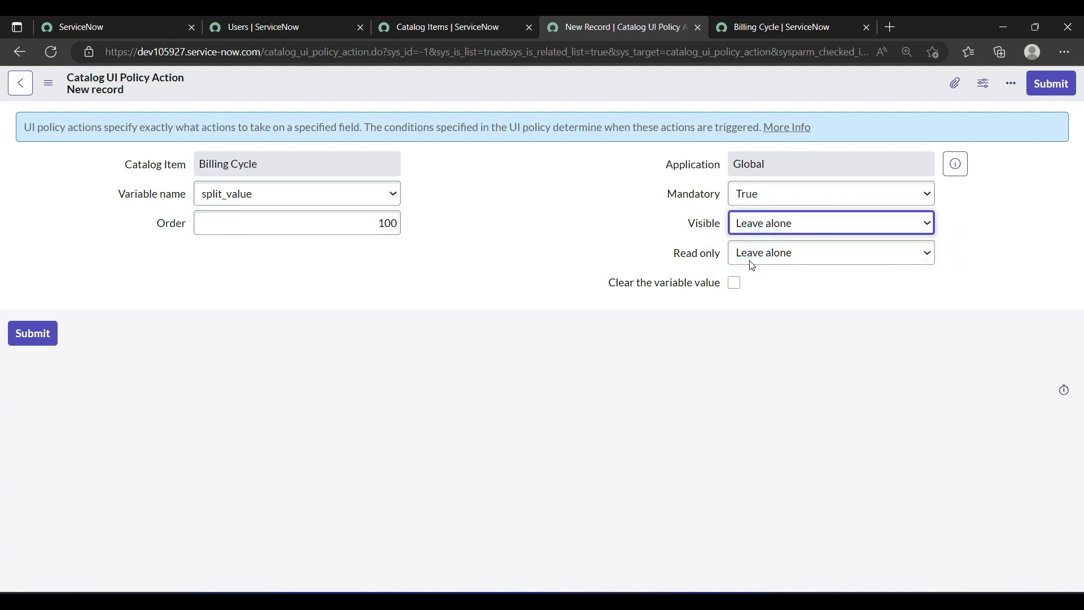
pyautogui.rightClick(502, 76)
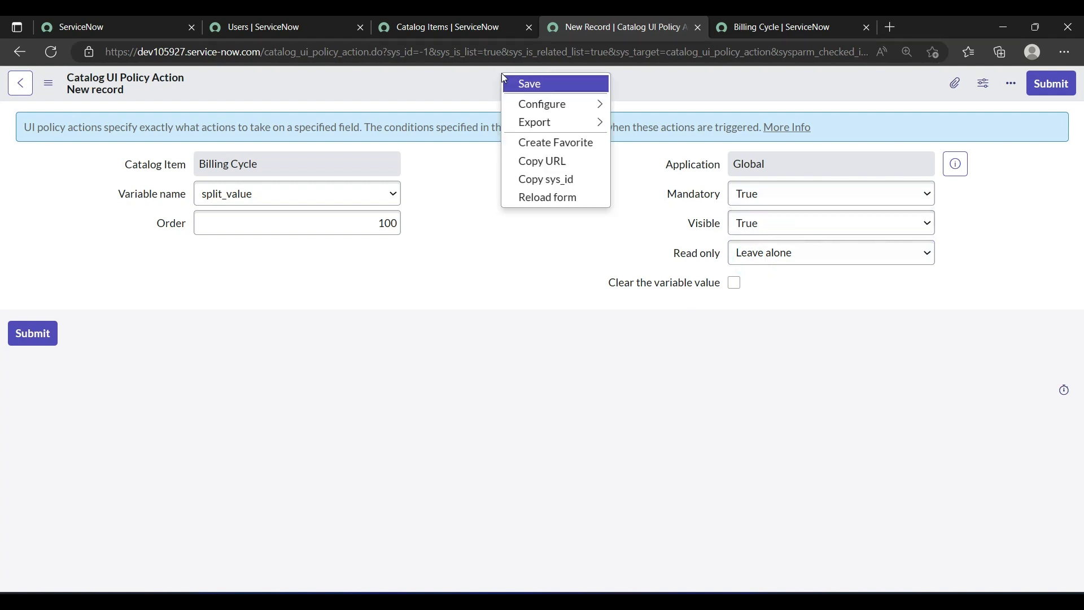
pyautogui.click(516, 85)
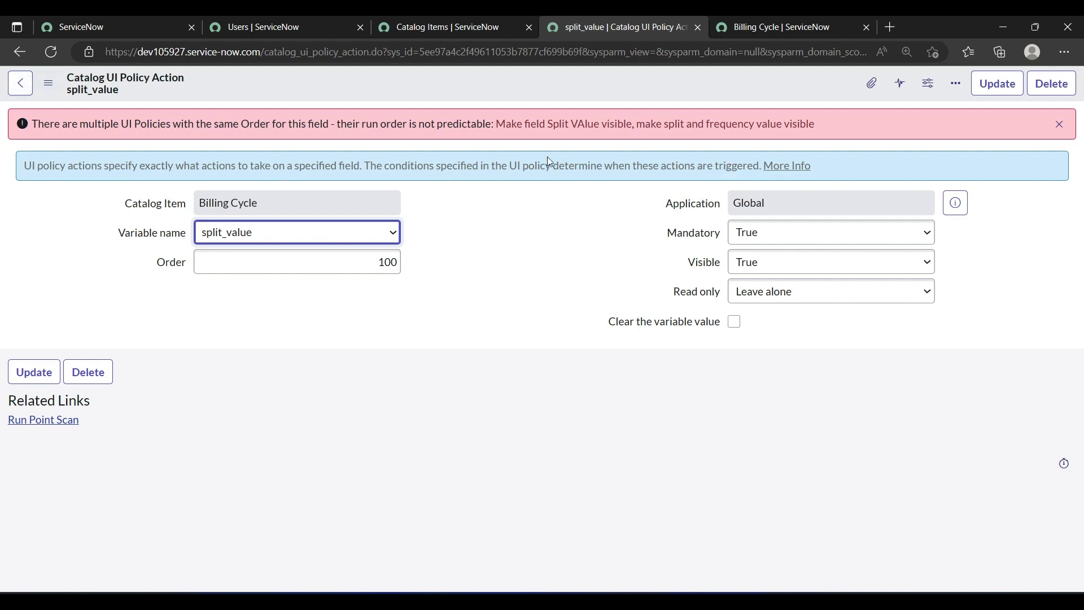
# Step: Change the split_value policy action's order to 300 and save the record again
pyautogui.click(389, 263)
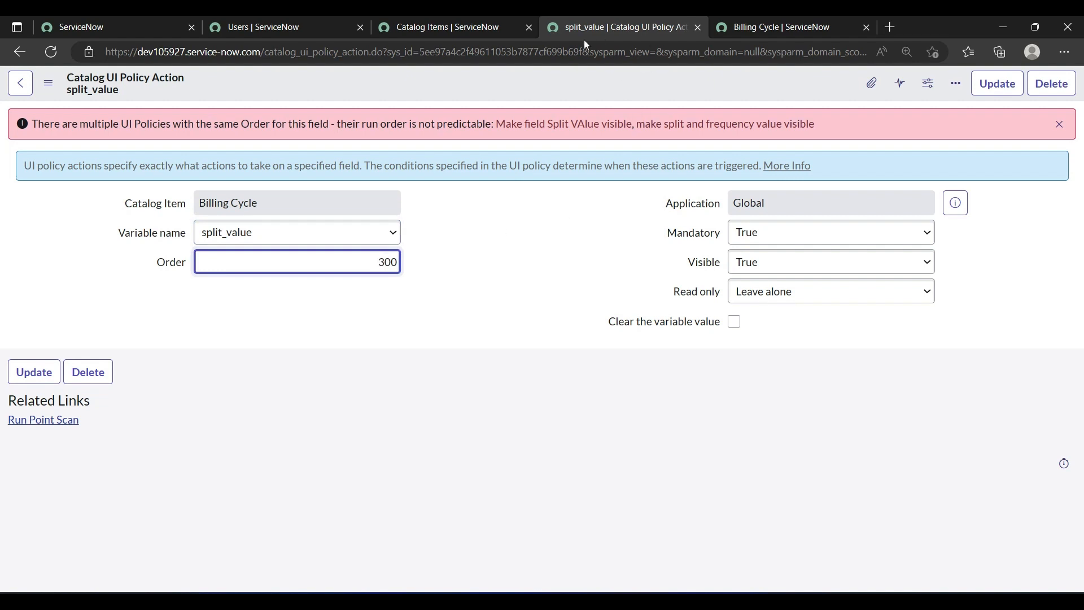
pyautogui.rightClick(551, 76)
pyautogui.click(556, 84)
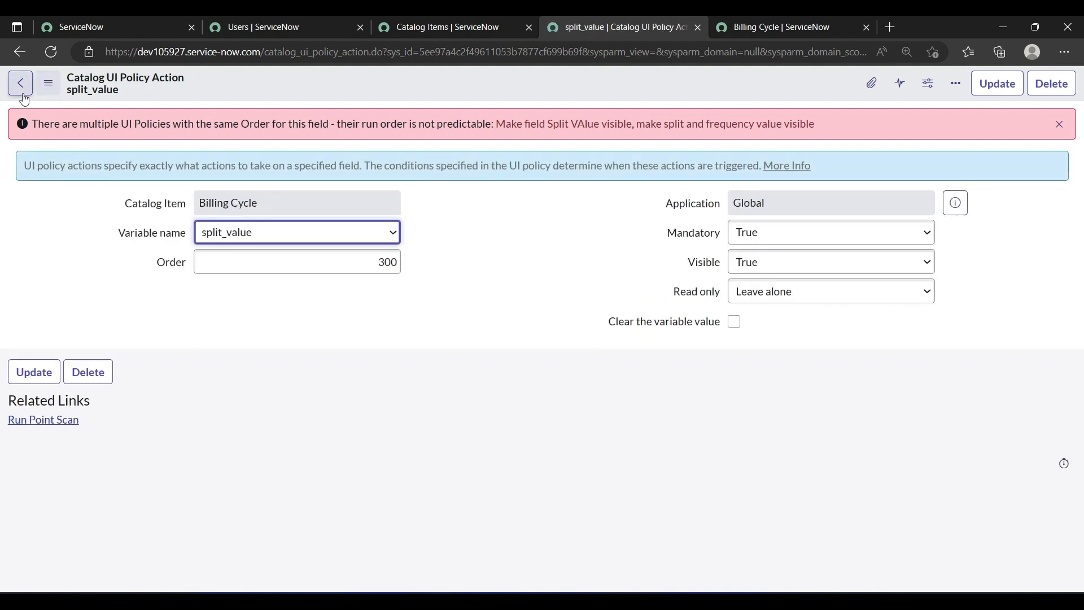
pyautogui.click(19, 56)
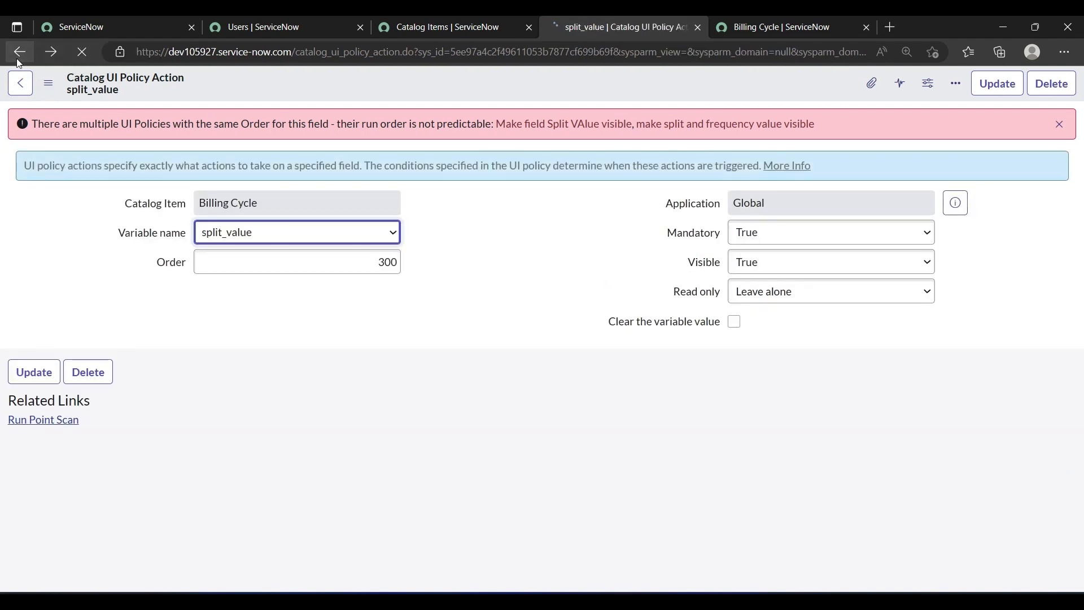
pyautogui.click(19, 57)
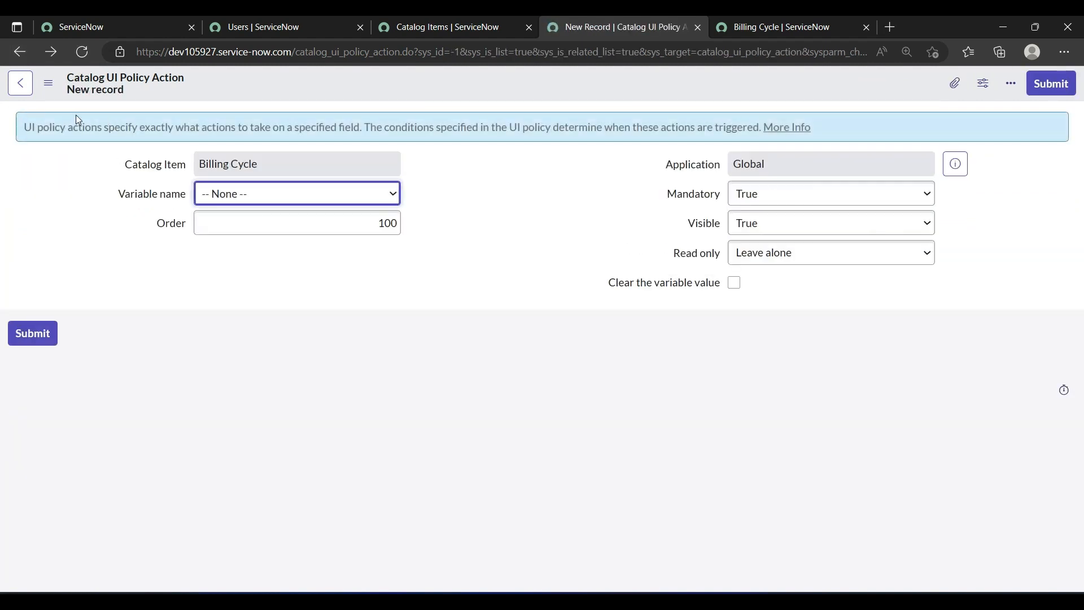
pyautogui.click(279, 198)
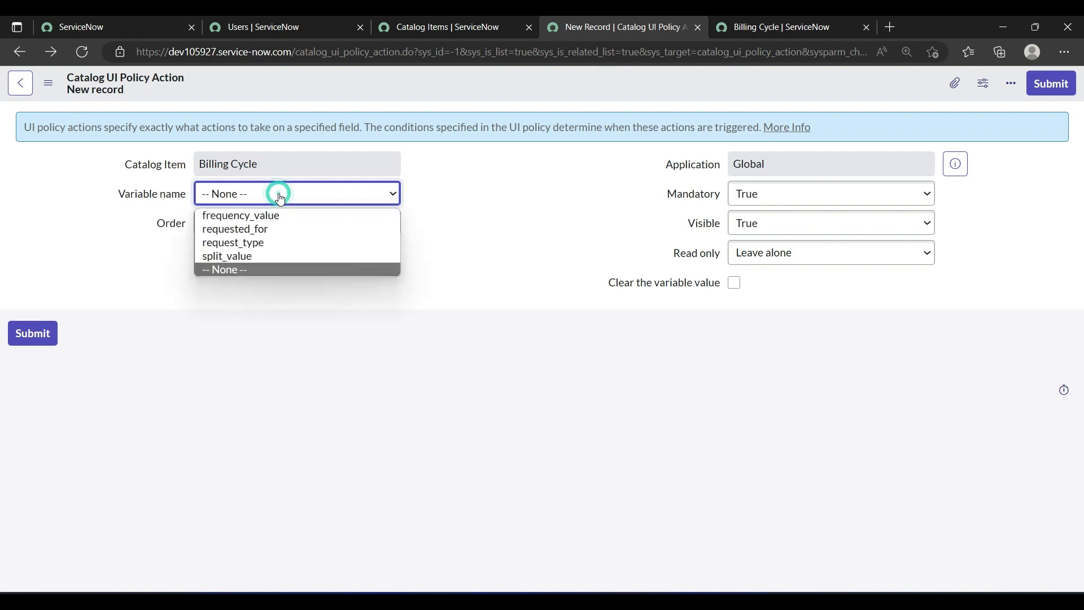
# Step: Open the Billing Cycle record from the Catalog Items list in a separate tab, and close the unsaved policy action form
pyautogui.click(458, 28)
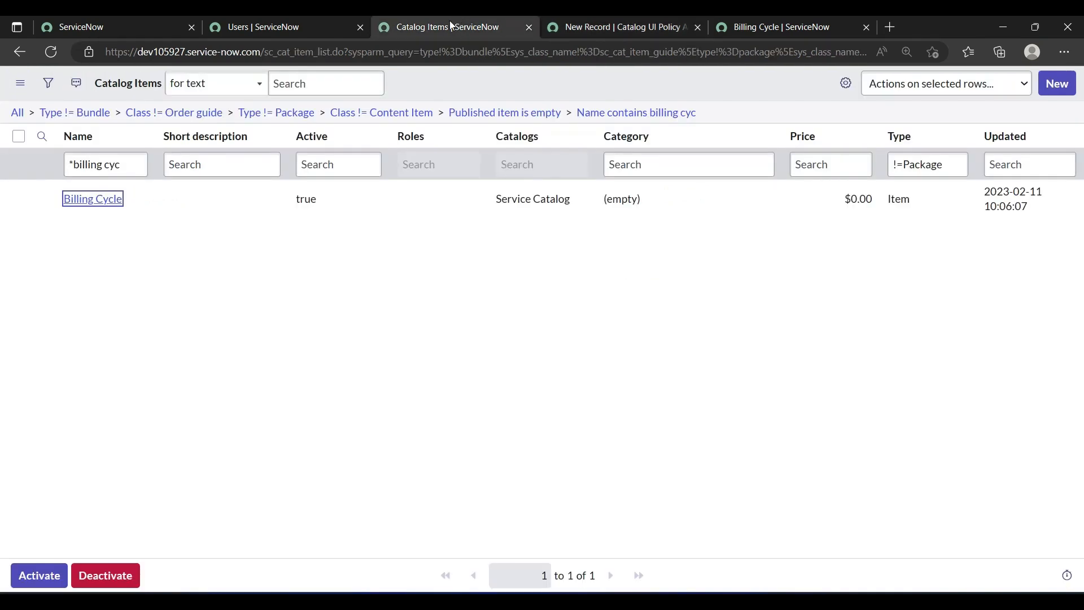
pyautogui.middleClick(116, 201)
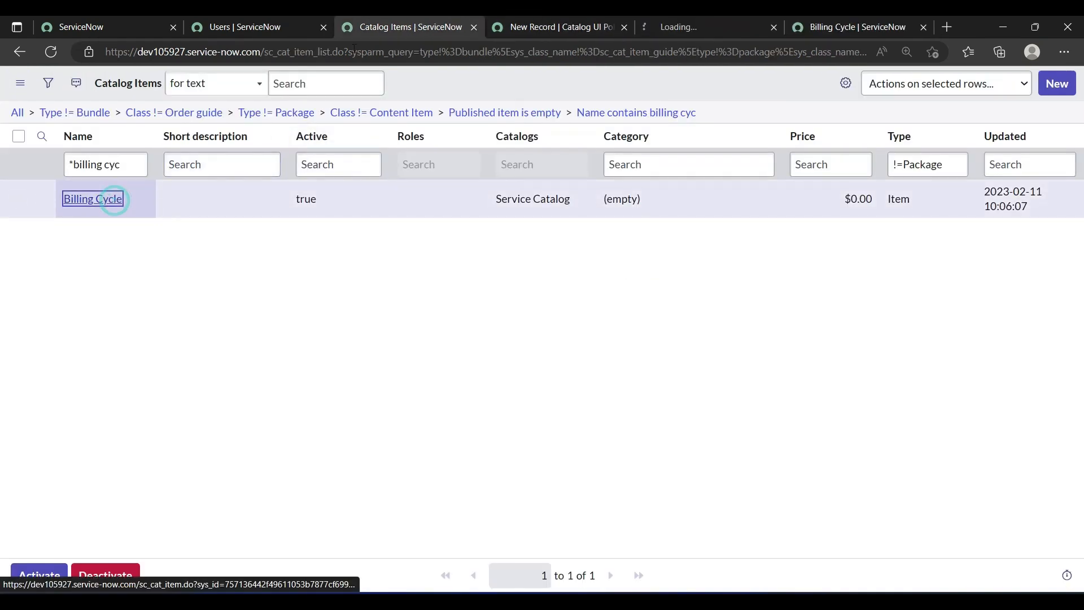
pyautogui.click(623, 27)
pyautogui.click(576, 27)
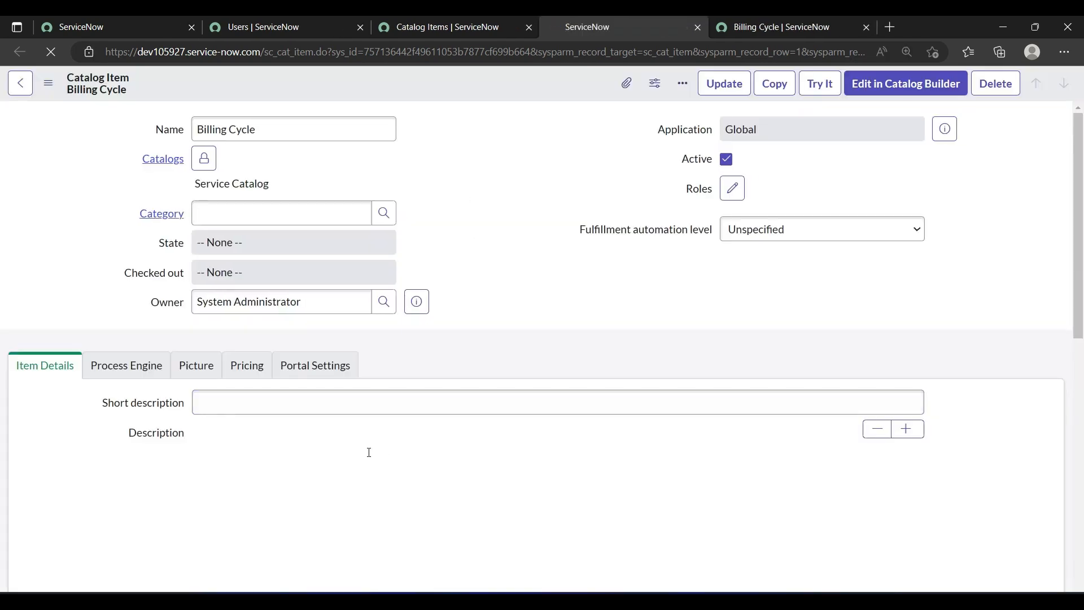
# Step: Open the "make split and frequency value visible" policy from Billing Cycle's catalog UI policies in a separate tab
pyautogui.scroll(-10, 368, 452)
pyautogui.scroll(-20, 370, 456)
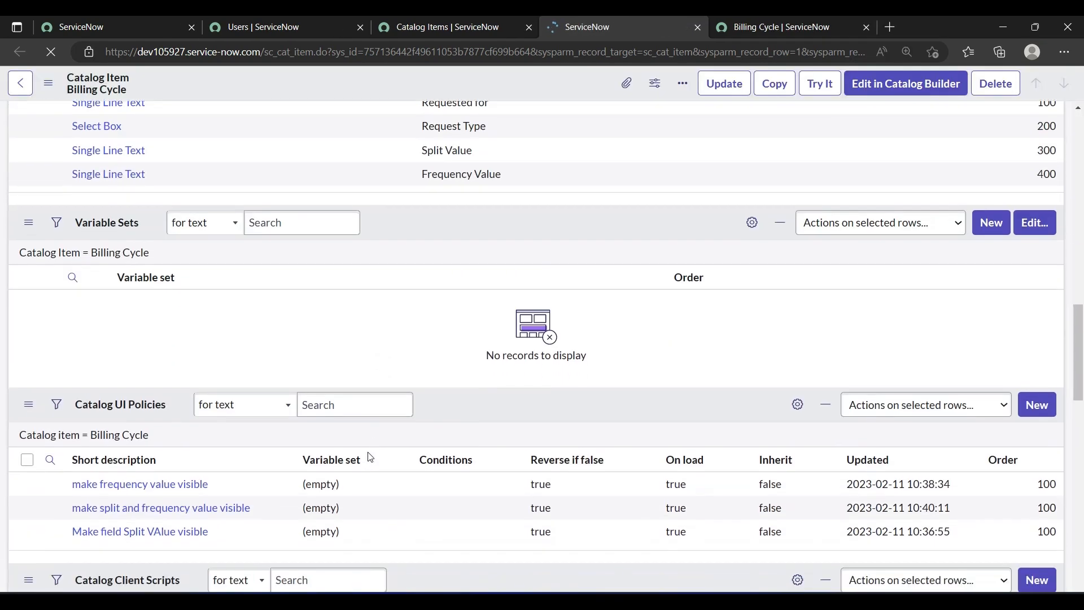
pyautogui.scroll(-10, 370, 456)
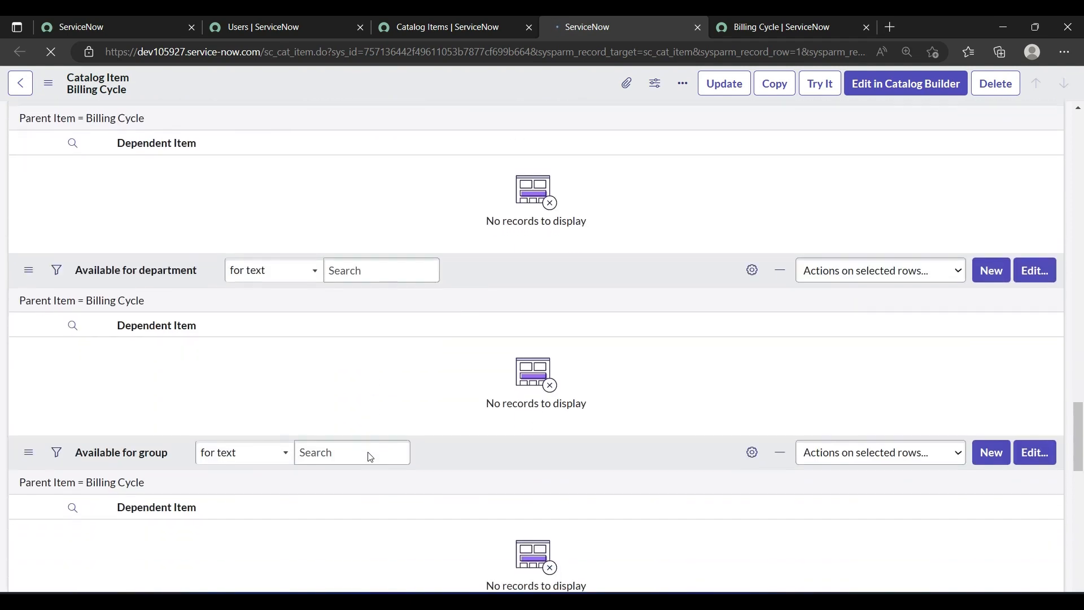
pyautogui.scroll(-8, 370, 456)
pyautogui.scroll(-10, 370, 456)
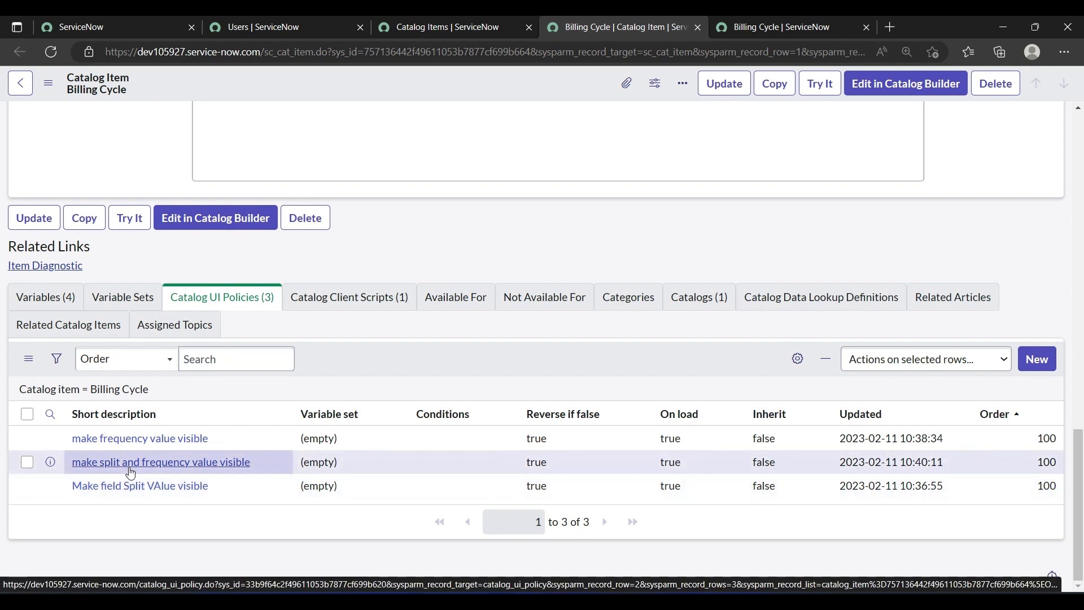
pyautogui.middleClick(130, 471)
pyautogui.click(689, 19)
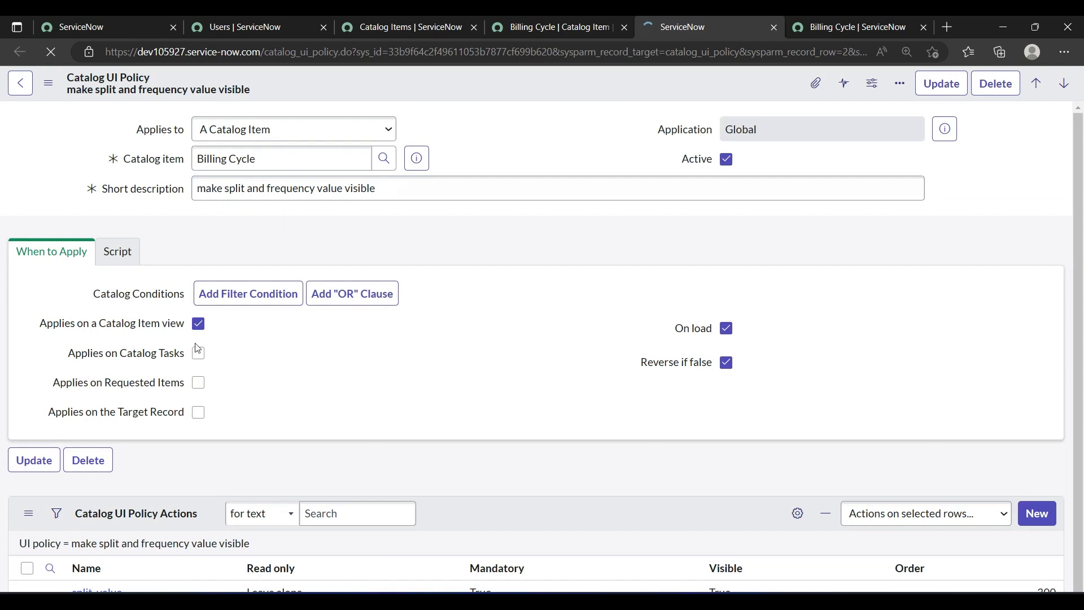
# Step: Start a second action for the split and frequency UI policy, with frequency_value as its variable name and 400 as its order
pyautogui.scroll(-2, 233, 392)
pyautogui.scroll(-3, 233, 392)
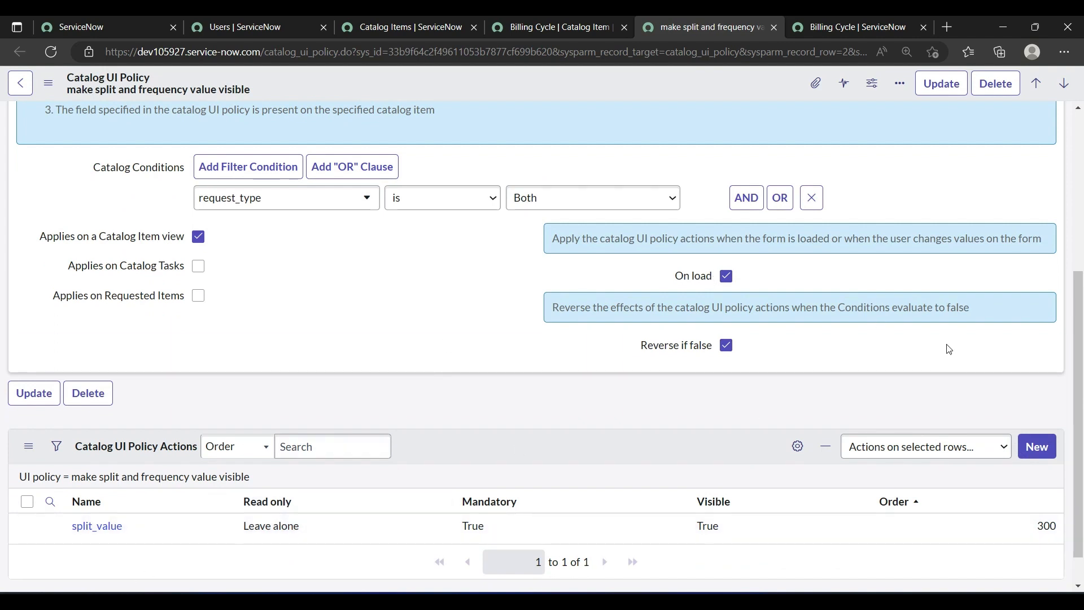
pyautogui.click(1034, 447)
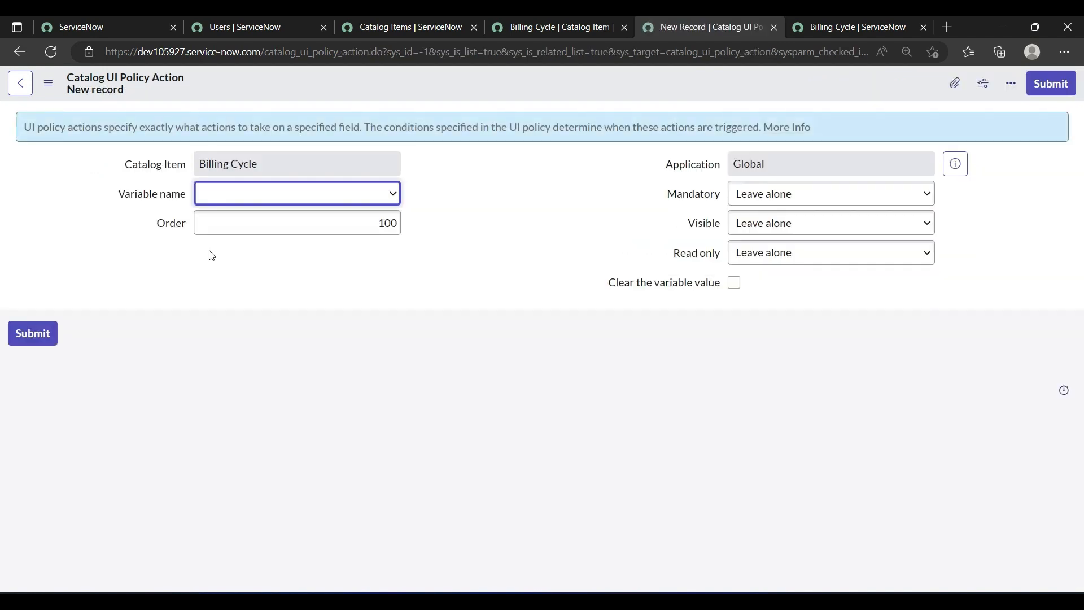
pyautogui.click(243, 199)
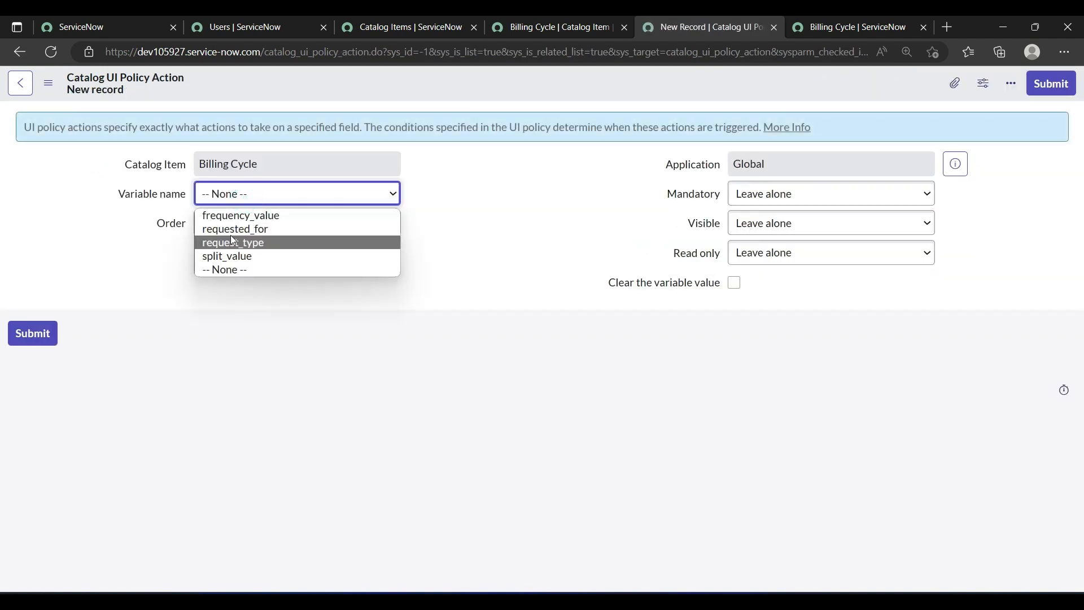
pyautogui.click(229, 215)
pyautogui.click(383, 222)
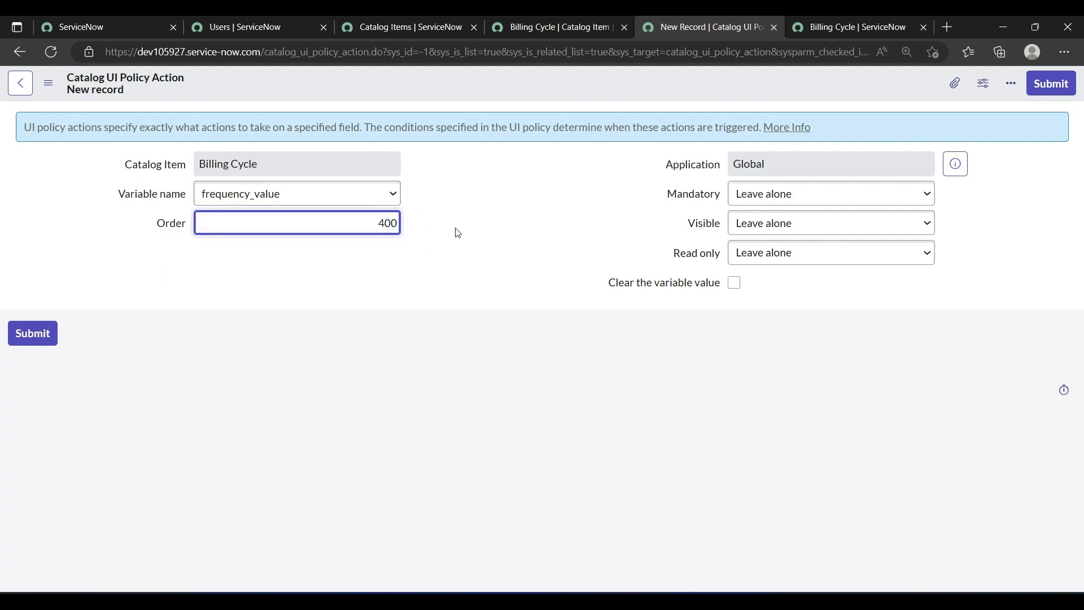
# Step: Set Mandatory and Visible to True for the frequency_value policy action and save the record
pyautogui.click(756, 194)
pyautogui.click(757, 229)
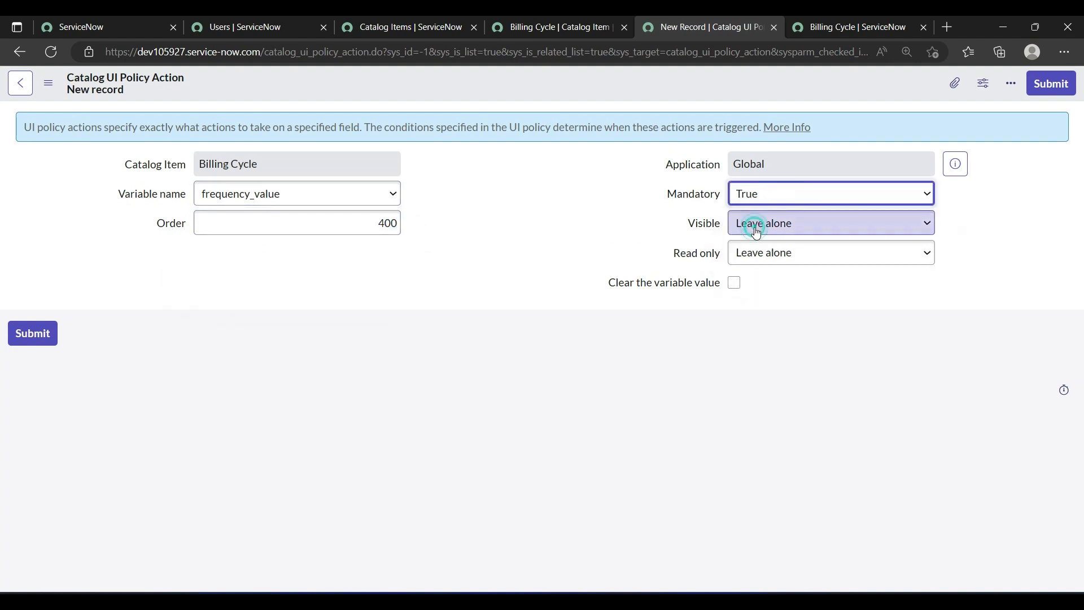
pyautogui.click(751, 223)
pyautogui.click(752, 256)
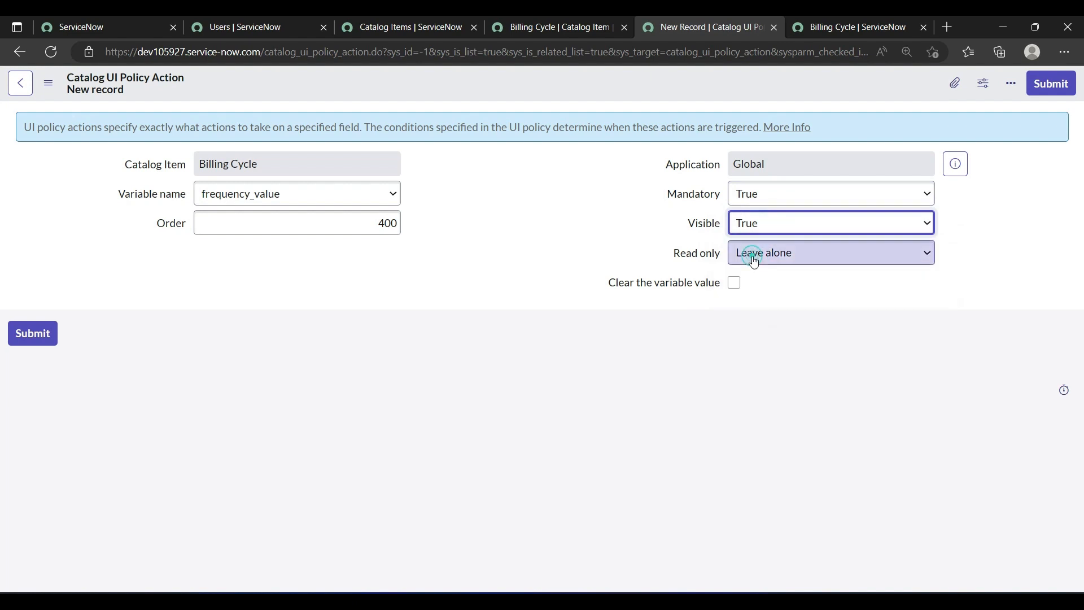
pyautogui.rightClick(567, 87)
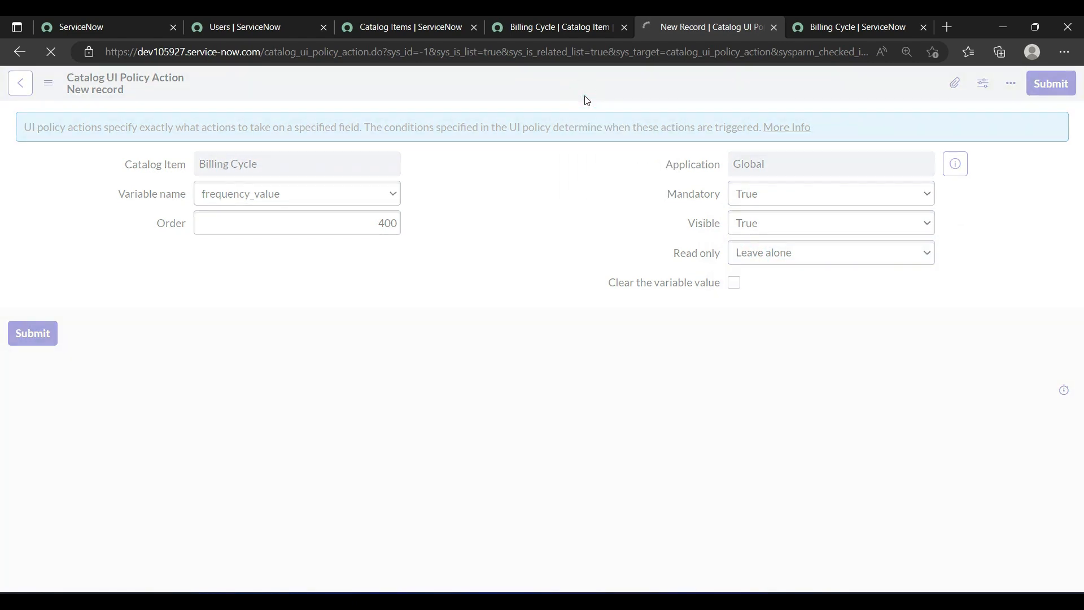
# Step: Return to the Billing Cycle order form preview and reload it, discarding the unsaved entries
pyautogui.click(550, 26)
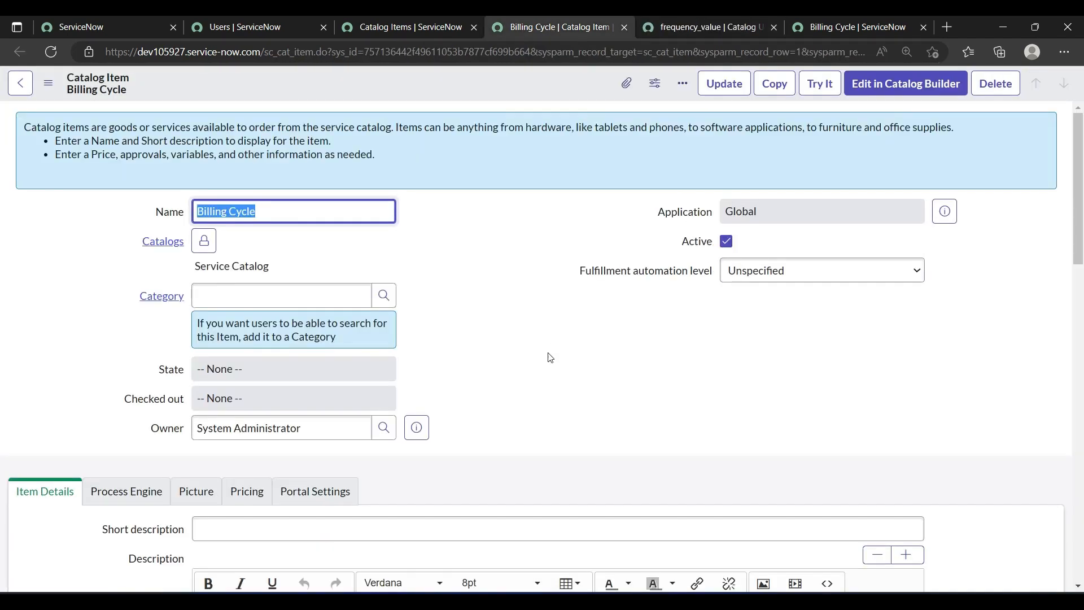
pyautogui.scroll(-3, 548, 356)
pyautogui.click(841, 20)
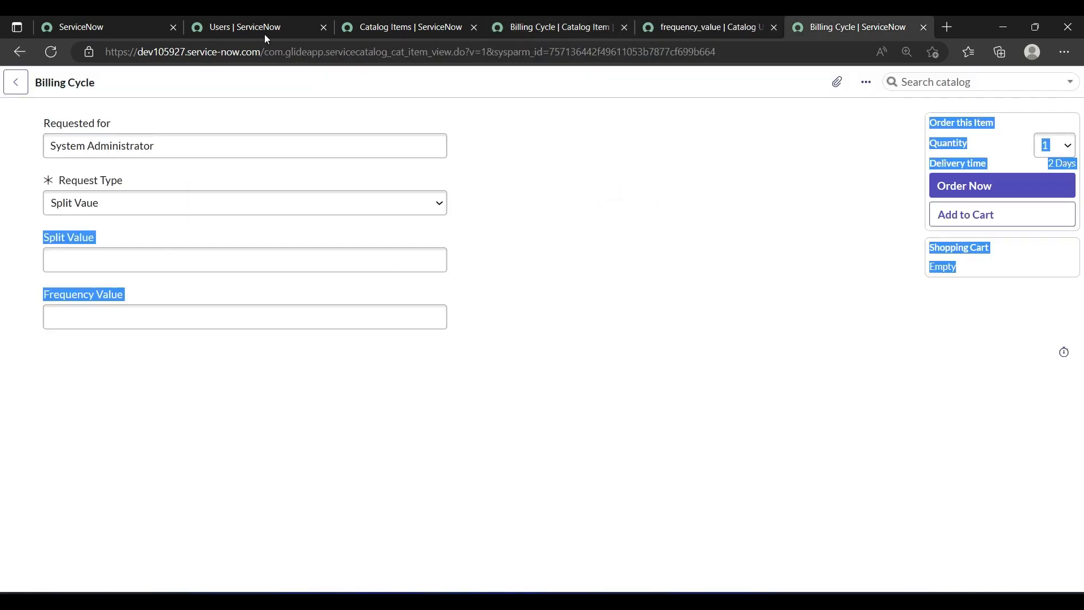
pyautogui.click(51, 52)
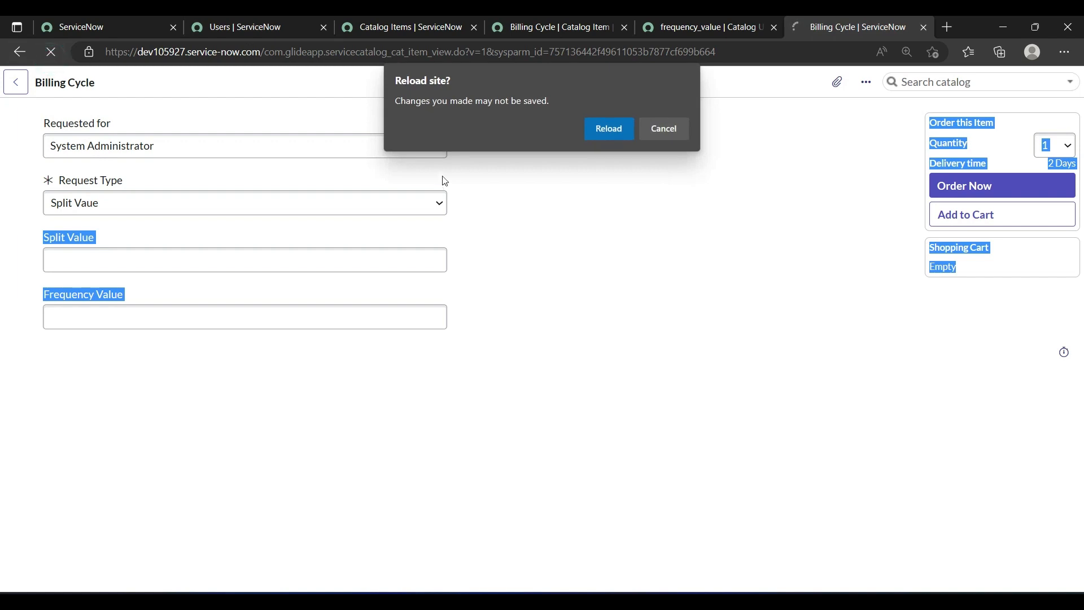
pyautogui.click(605, 131)
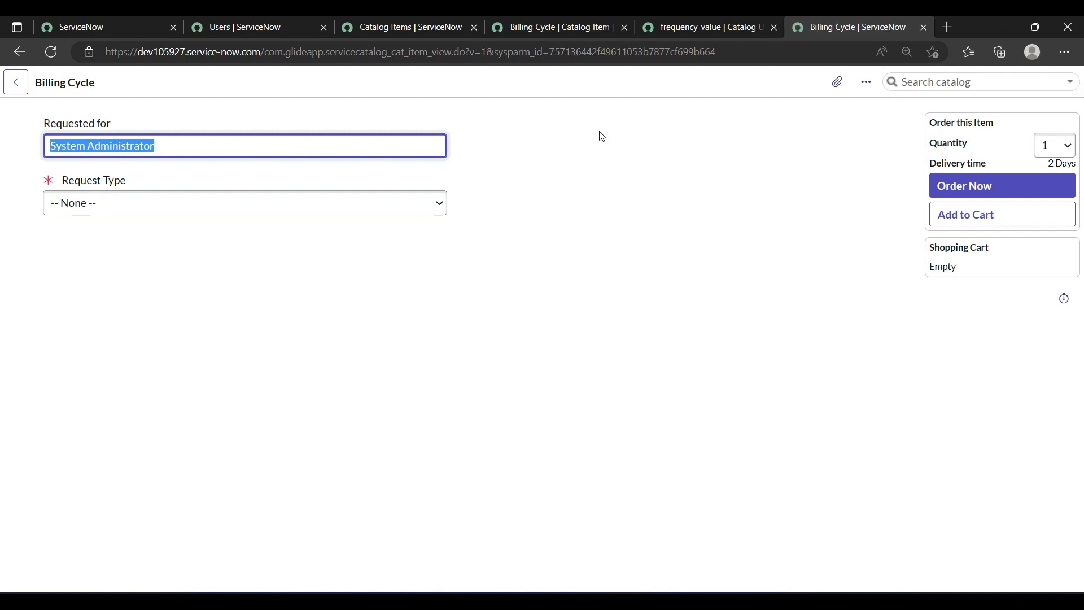
# Step: Test the Request Type choices Split Vaue, Frequency Value and Both, checking which value fields appear and are mandatory
pyautogui.click(70, 201)
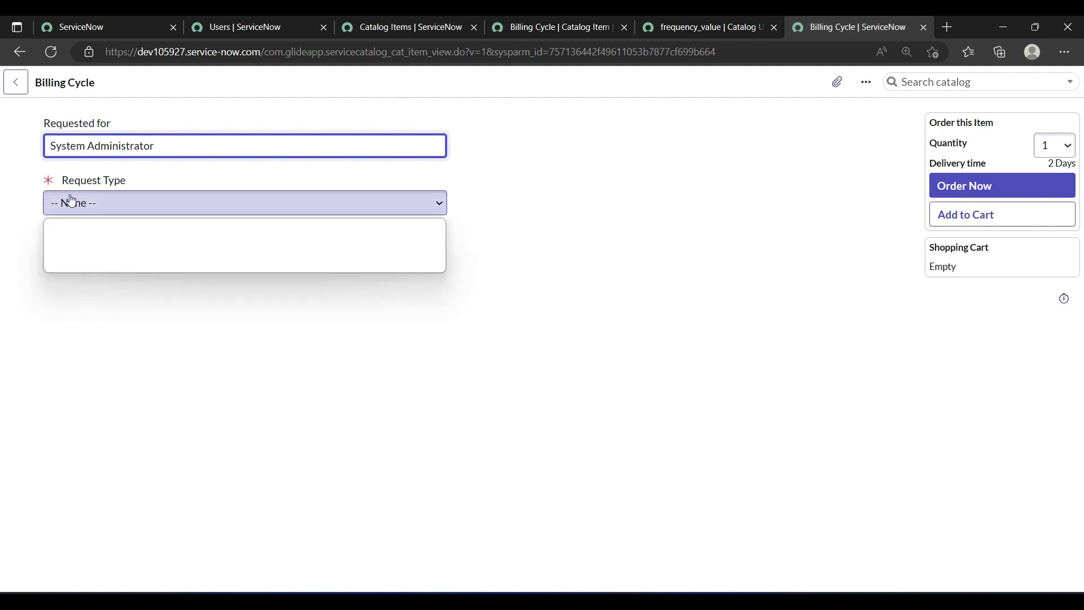
pyautogui.click(72, 239)
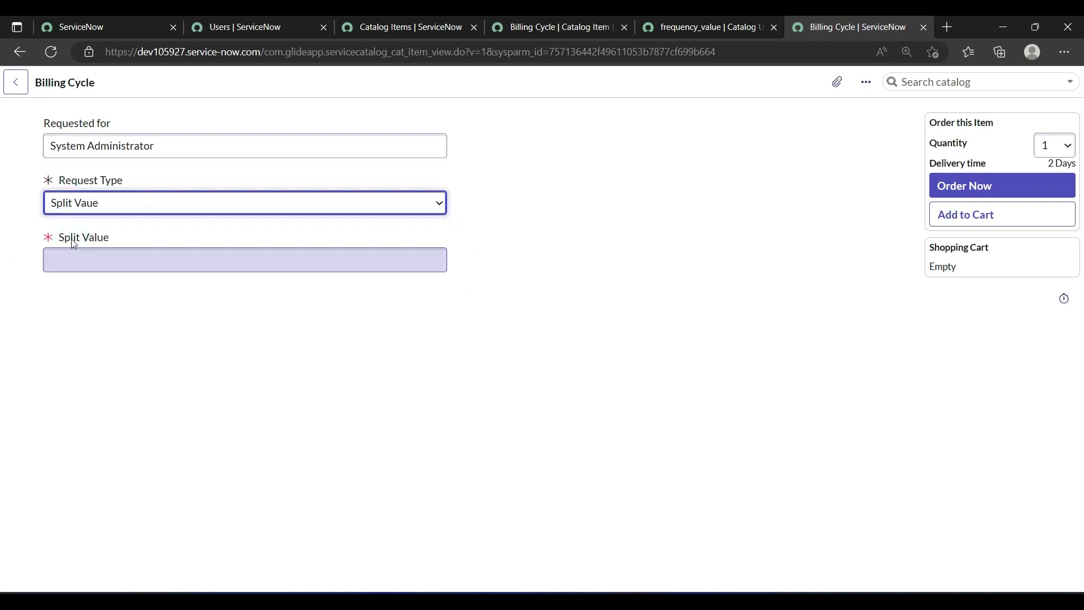
pyautogui.click(42, 323)
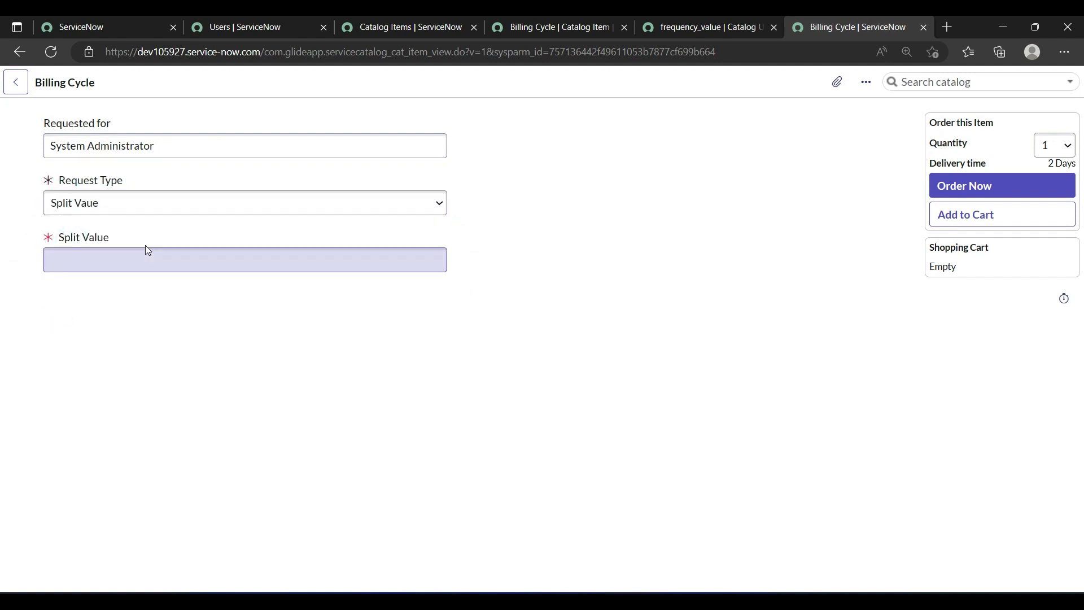
pyautogui.click(132, 201)
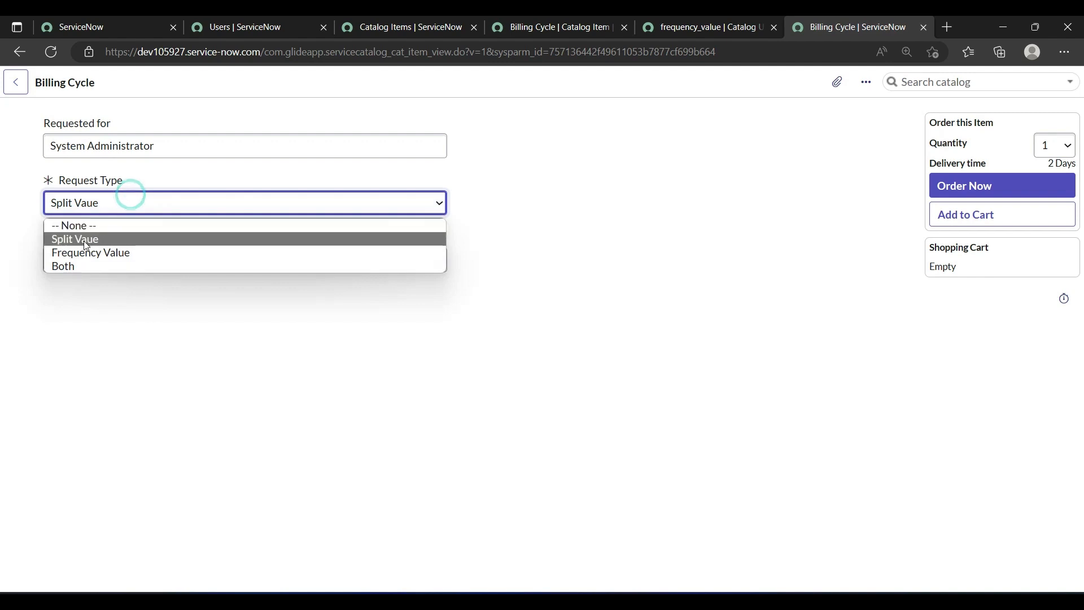
pyautogui.click(81, 258)
pyautogui.click(155, 243)
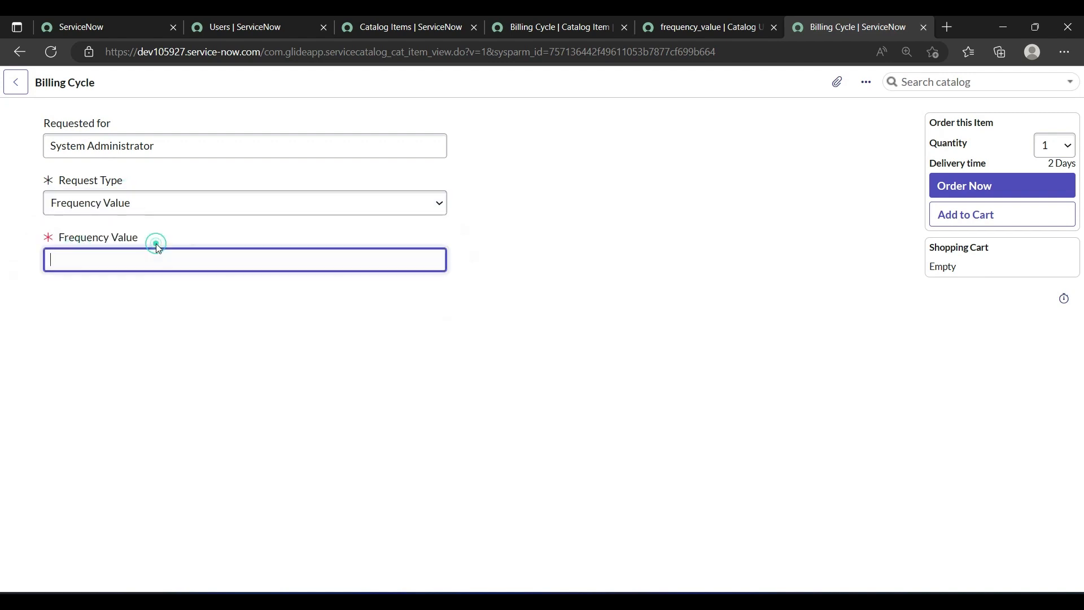
pyautogui.click(49, 270)
pyautogui.click(156, 205)
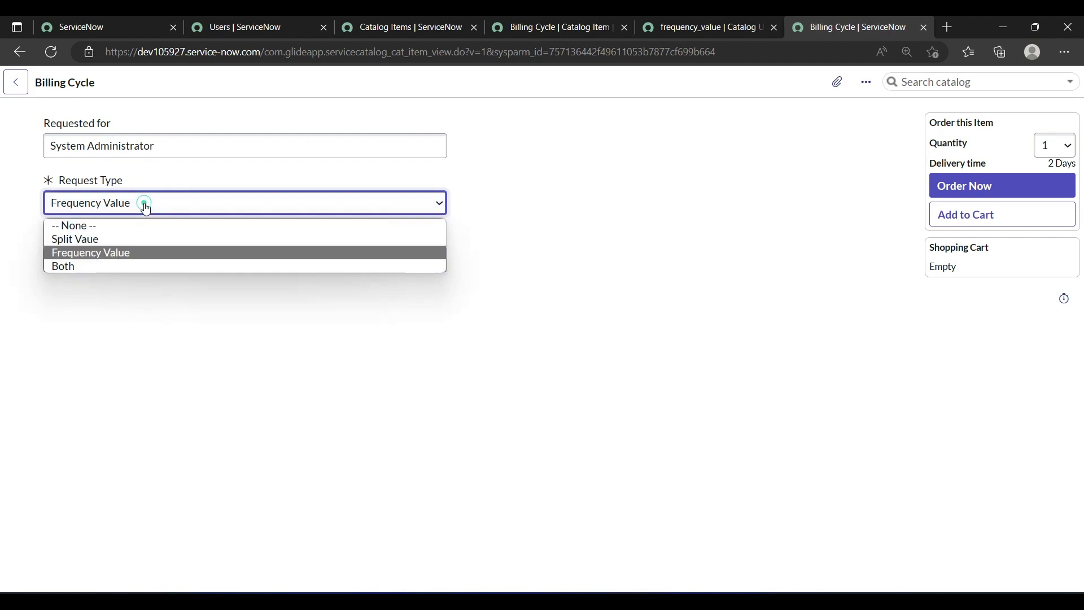
pyautogui.click(62, 263)
pyautogui.click(130, 380)
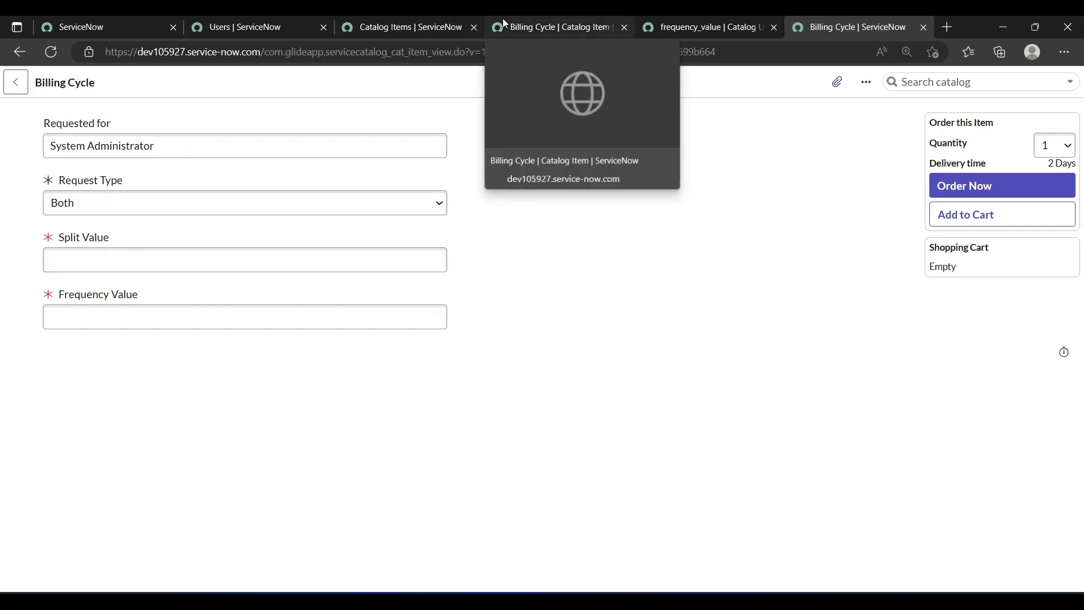
# Step: Return to the Billing Cycle catalog item record and examine the Flow and Workflow fields in its Process Engine settings
pyautogui.click(535, 32)
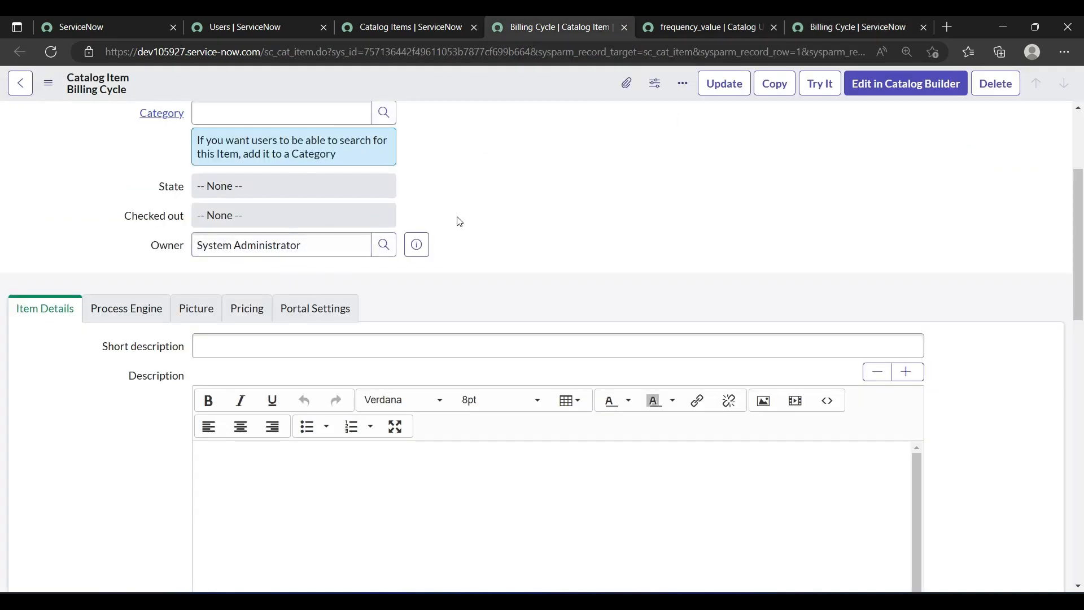
pyautogui.scroll(-10, 459, 221)
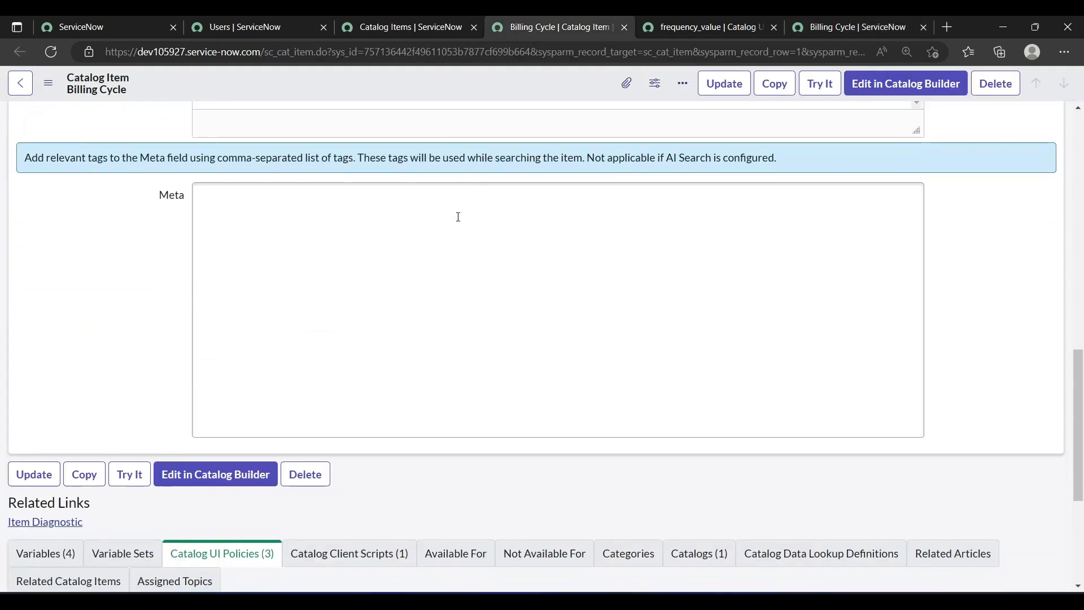
pyautogui.scroll(-4, 458, 217)
pyautogui.scroll(7, 221, 334)
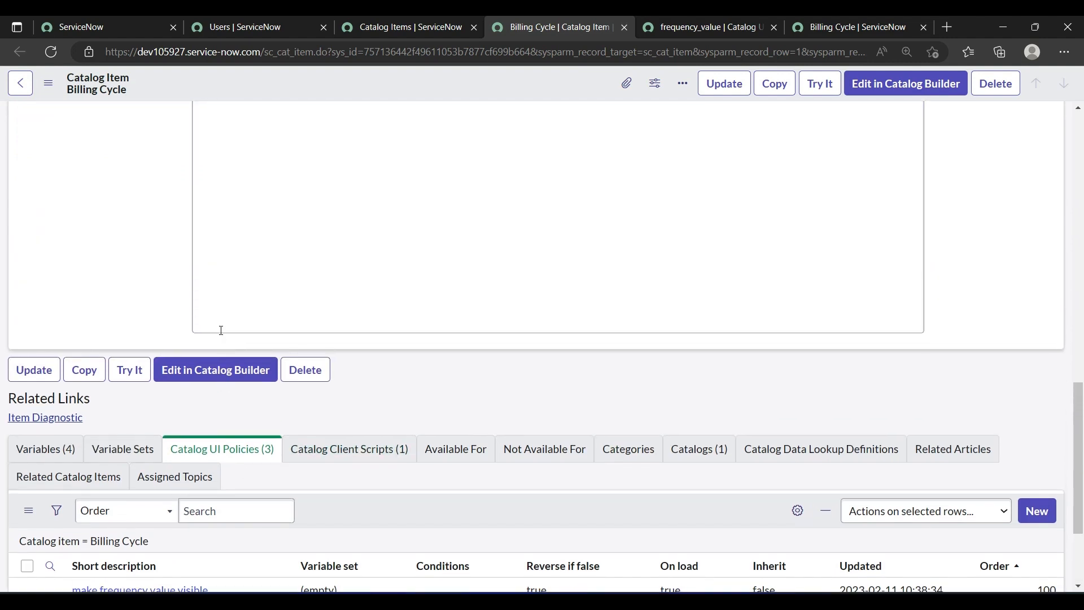
pyautogui.scroll(1, 221, 334)
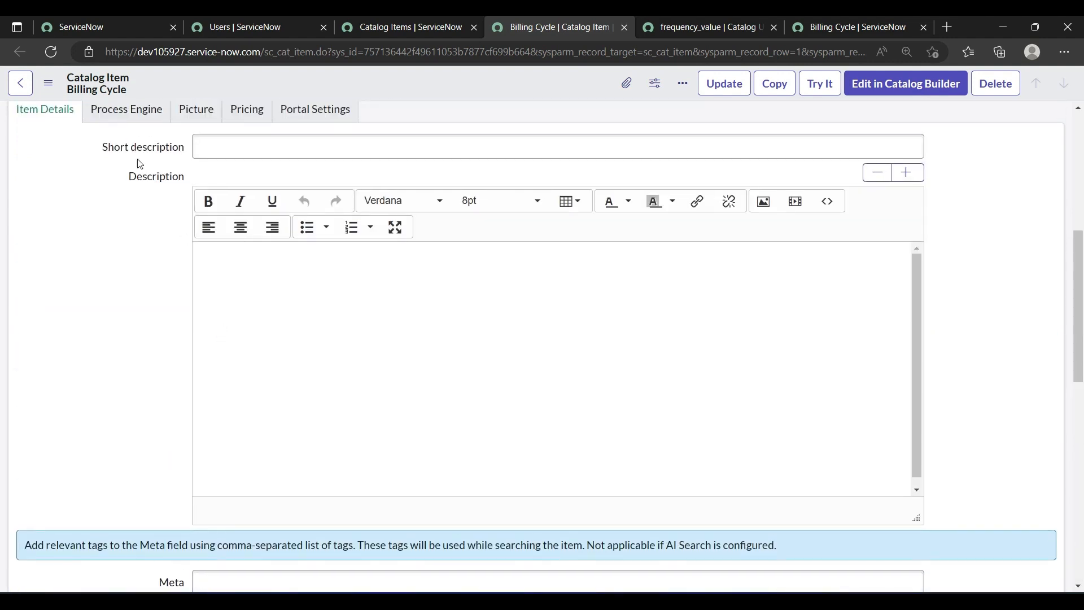
pyautogui.scroll(2, 89, 208)
pyautogui.click(120, 182)
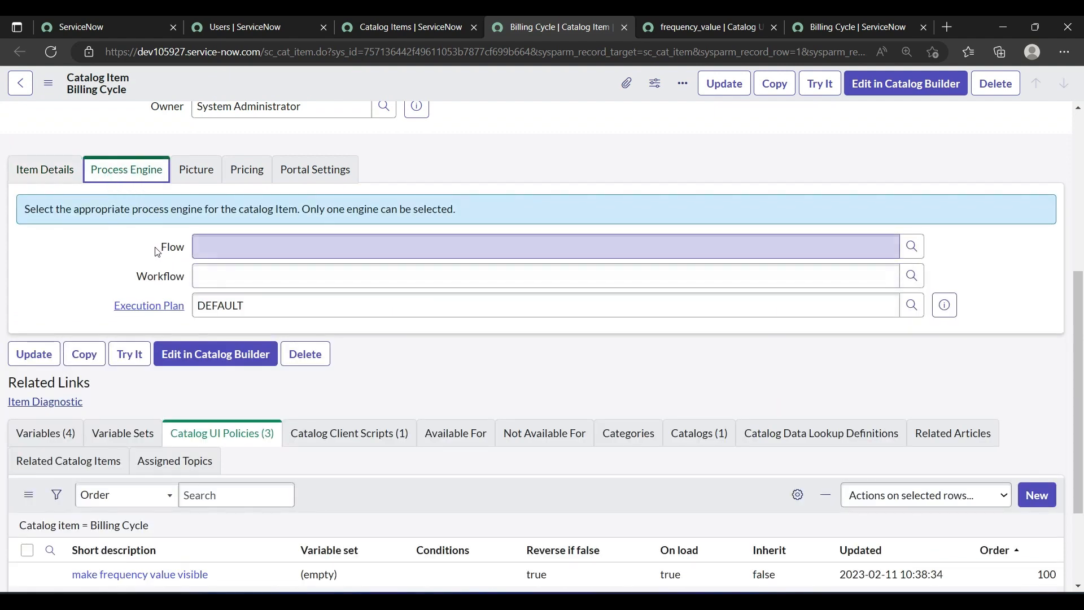
pyautogui.click(130, 286)
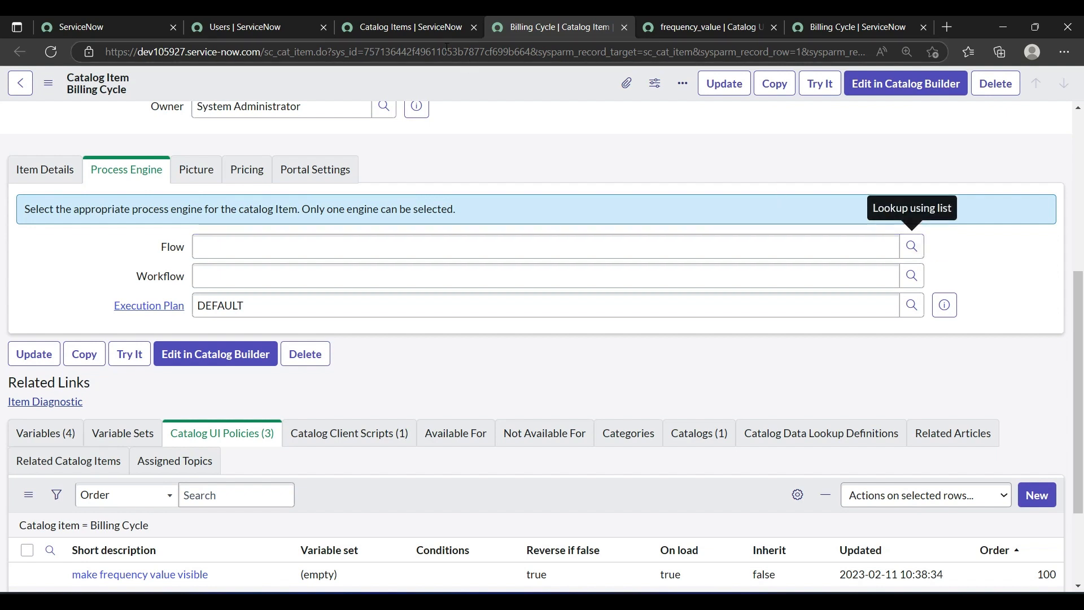
# Step: Filter the ServiceNow application navigator by "flow" and open Flow Designer
pyautogui.click(76, 29)
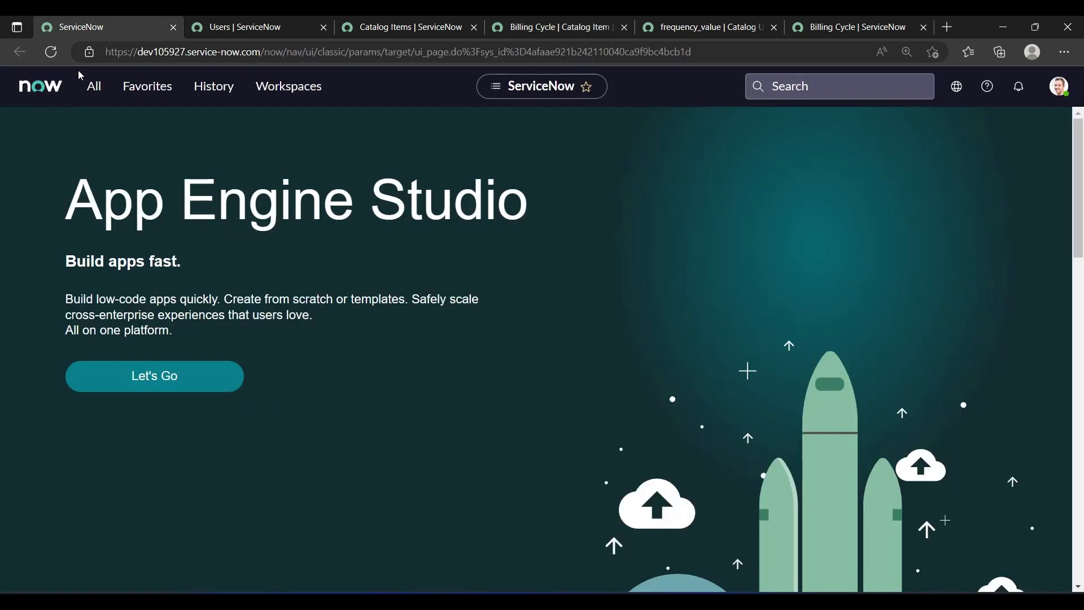
pyautogui.click(88, 93)
pyautogui.click(87, 121)
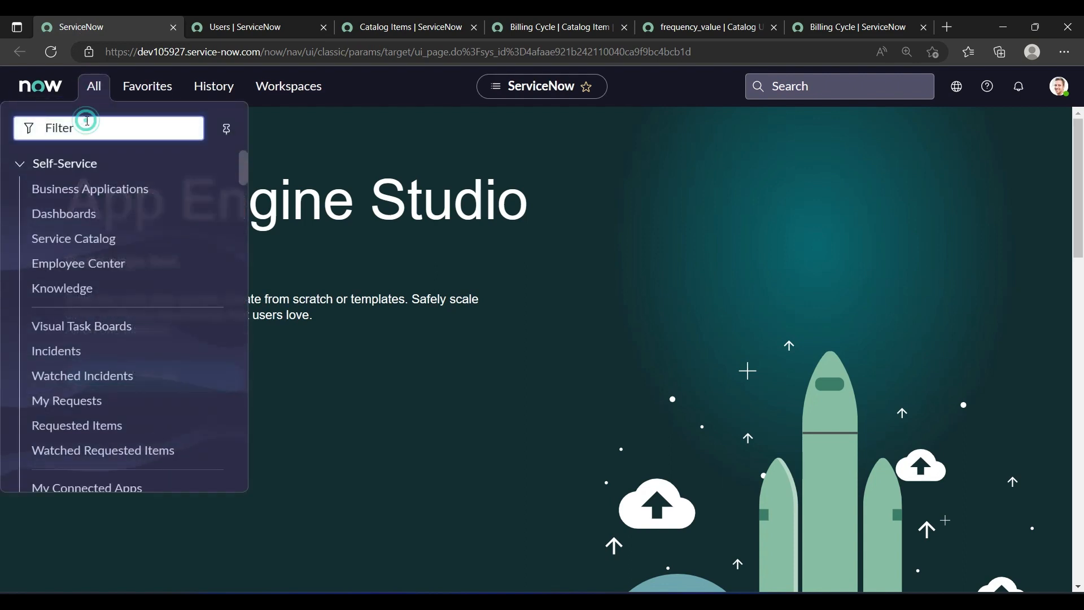
pyautogui.write('flow')
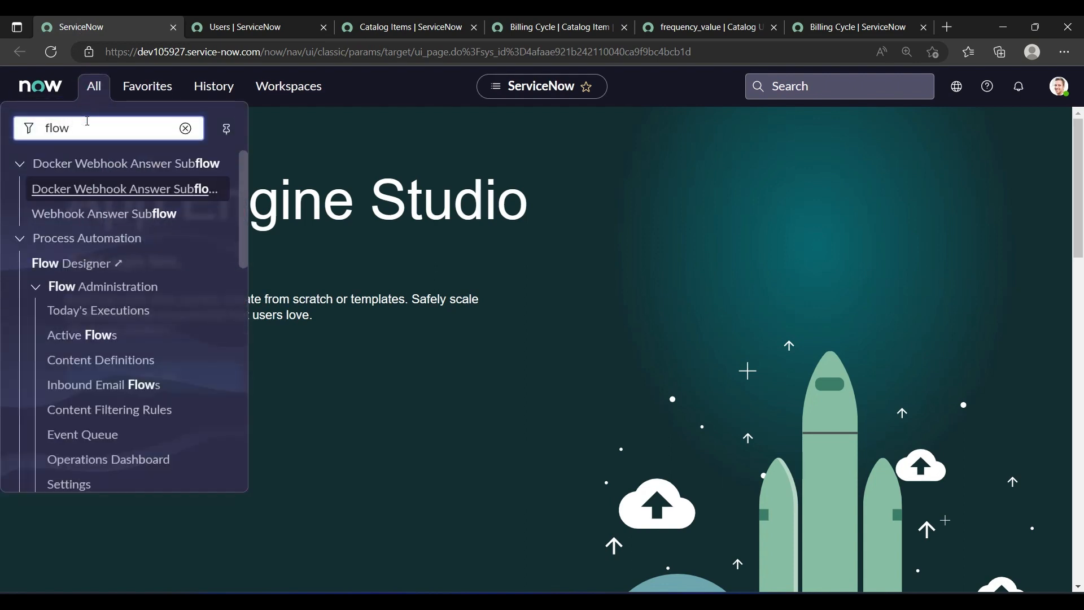
pyautogui.click(68, 264)
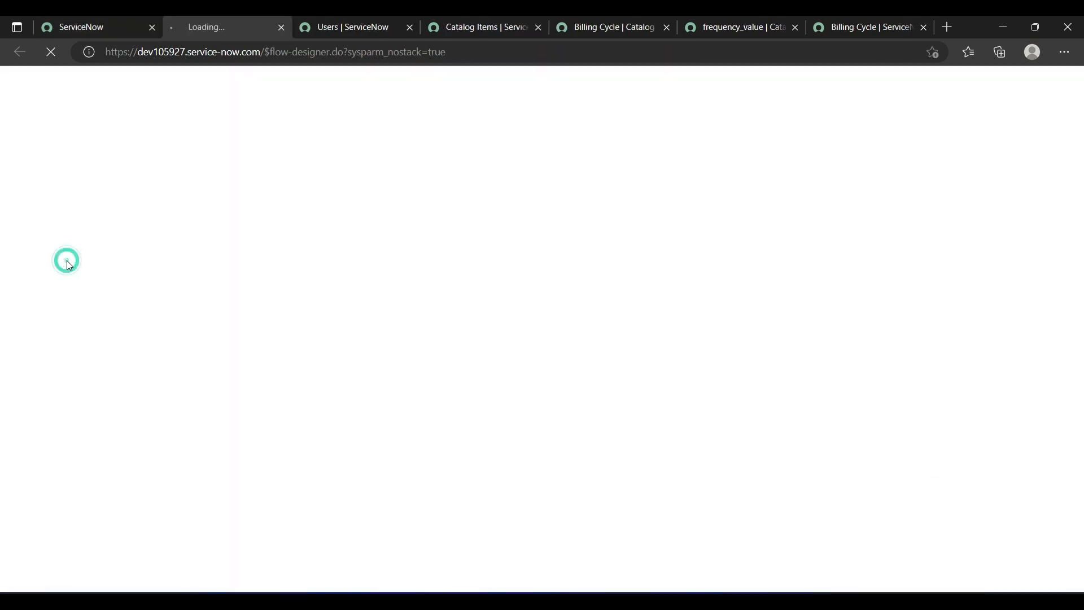